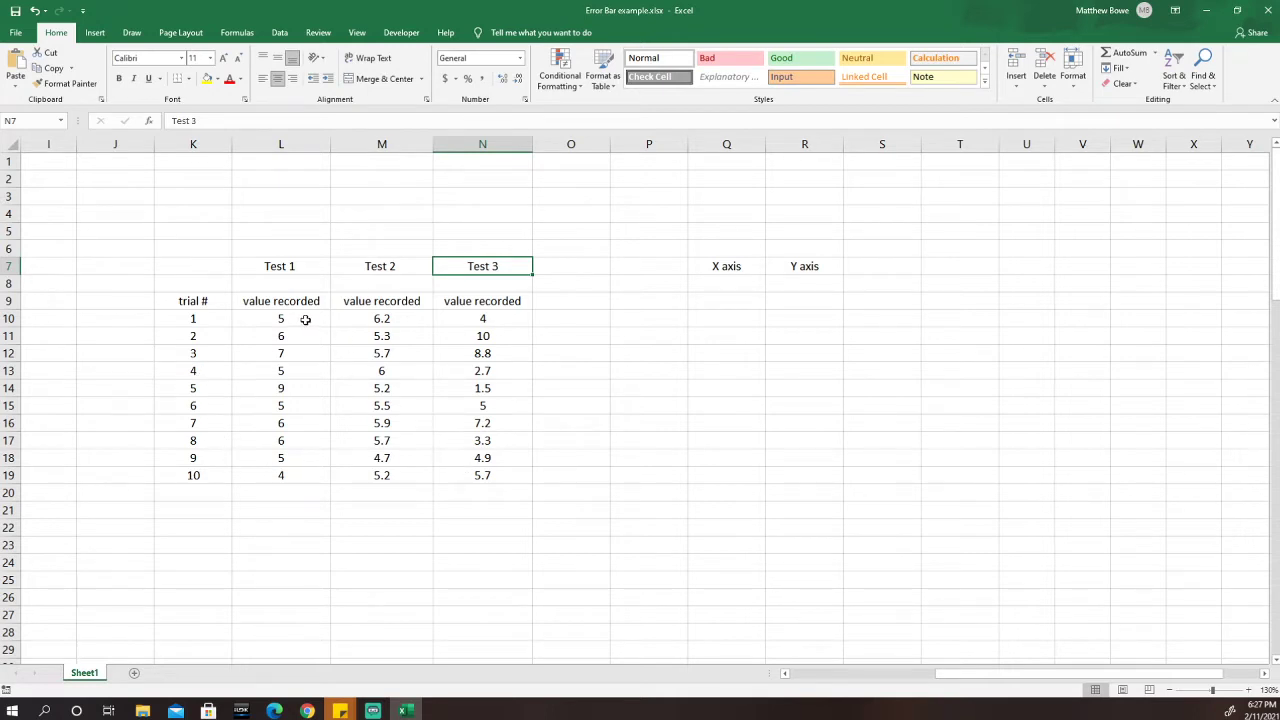
Add the notes 'M = 5q' and 'M= 10q' above the Test 1 and Test 2 columns.
left_click(290, 267)
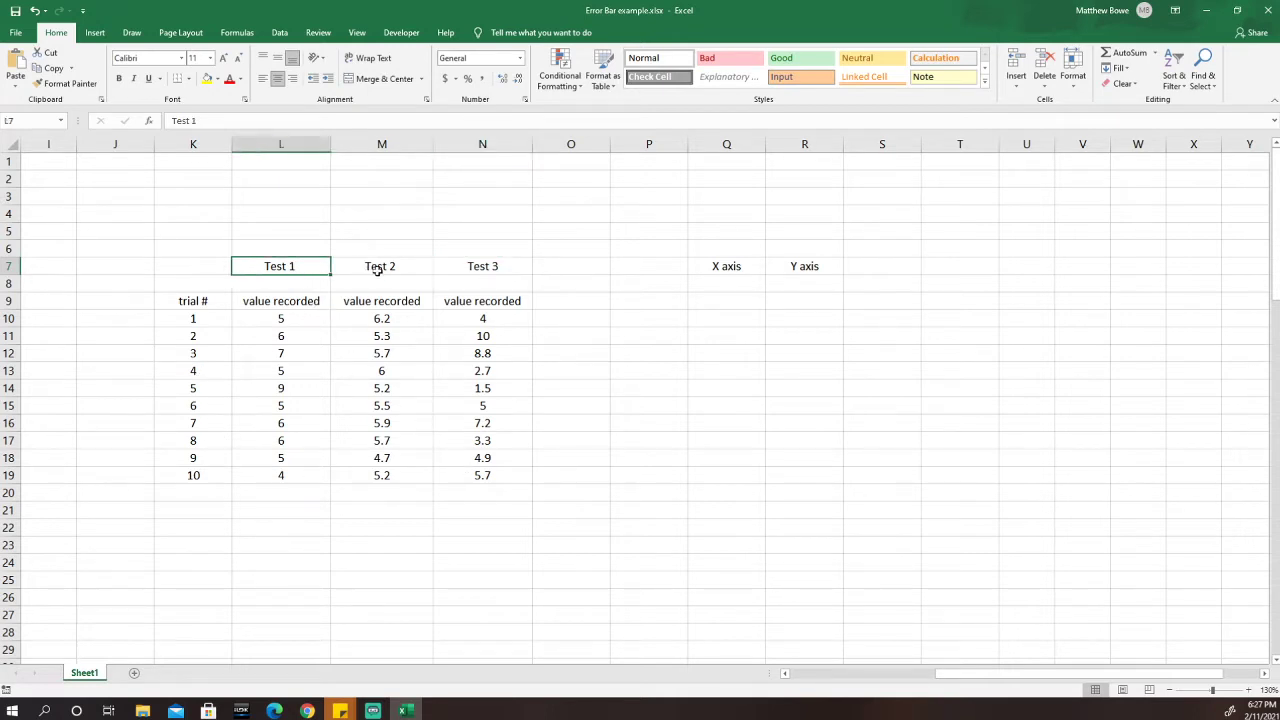
left_click(372, 267)
left_click(498, 266)
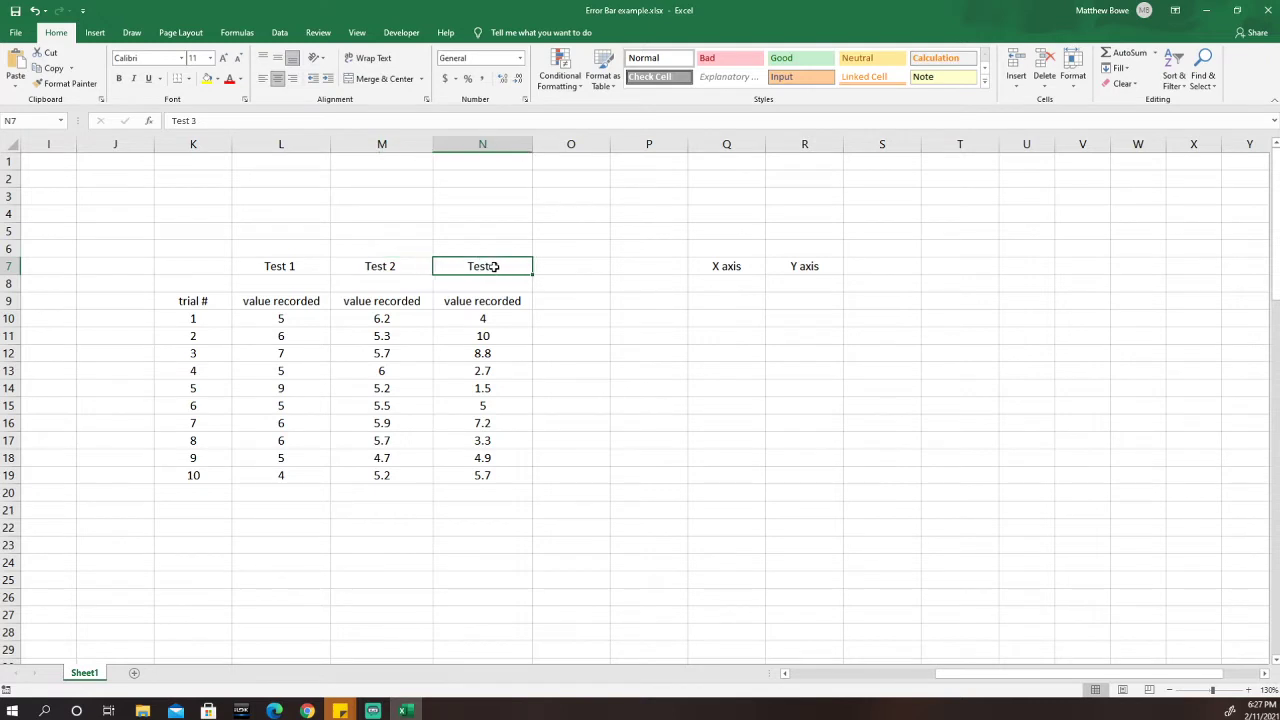
left_click(302, 247)
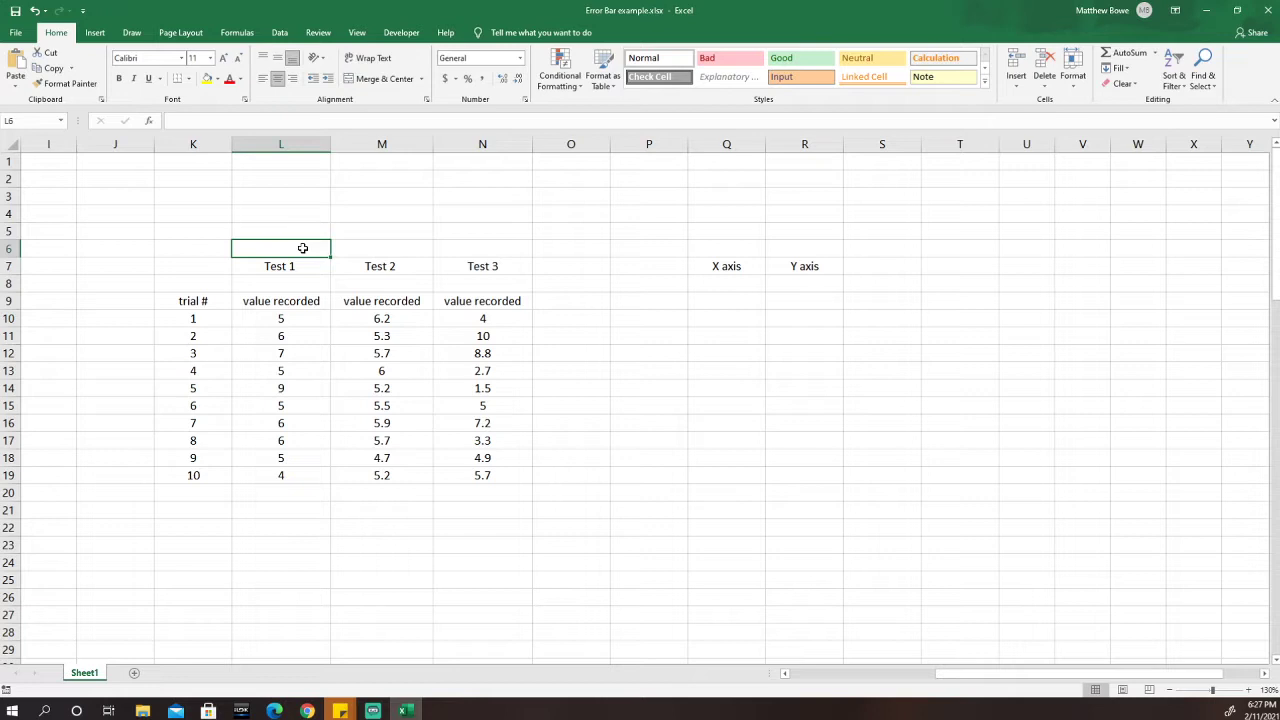
type("M")
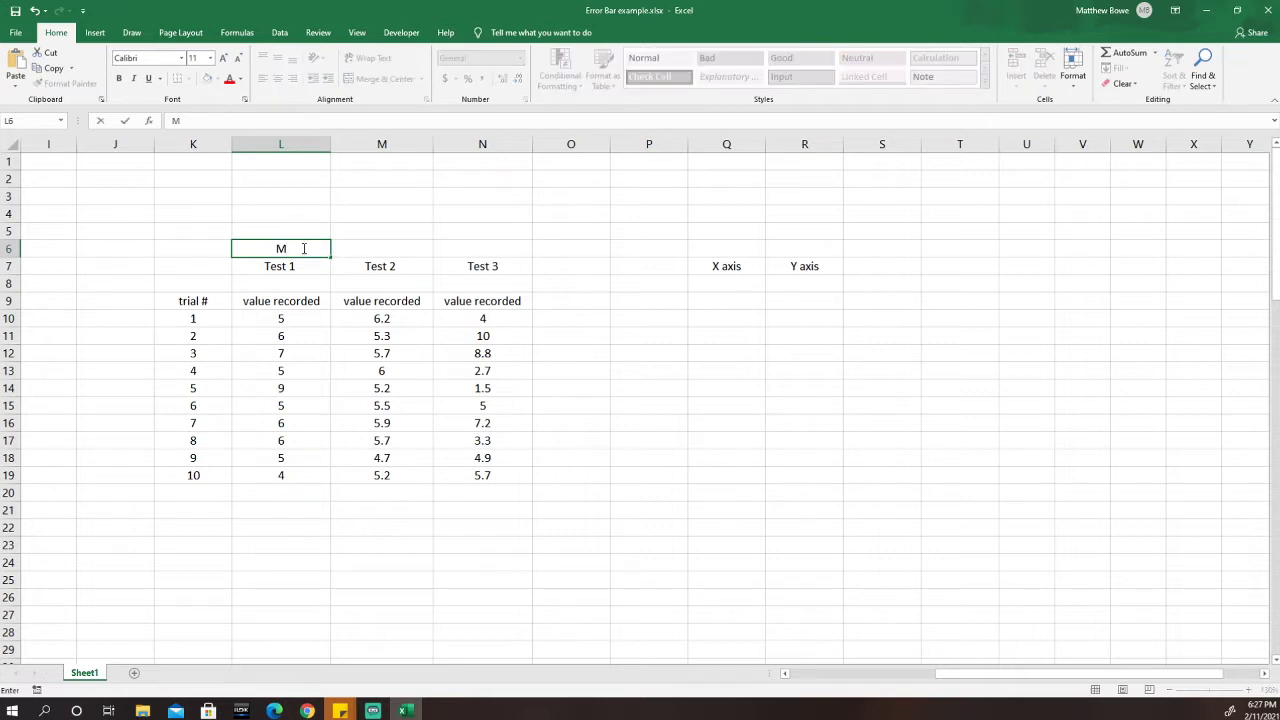
type(" = 5q")
left_click(376, 247)
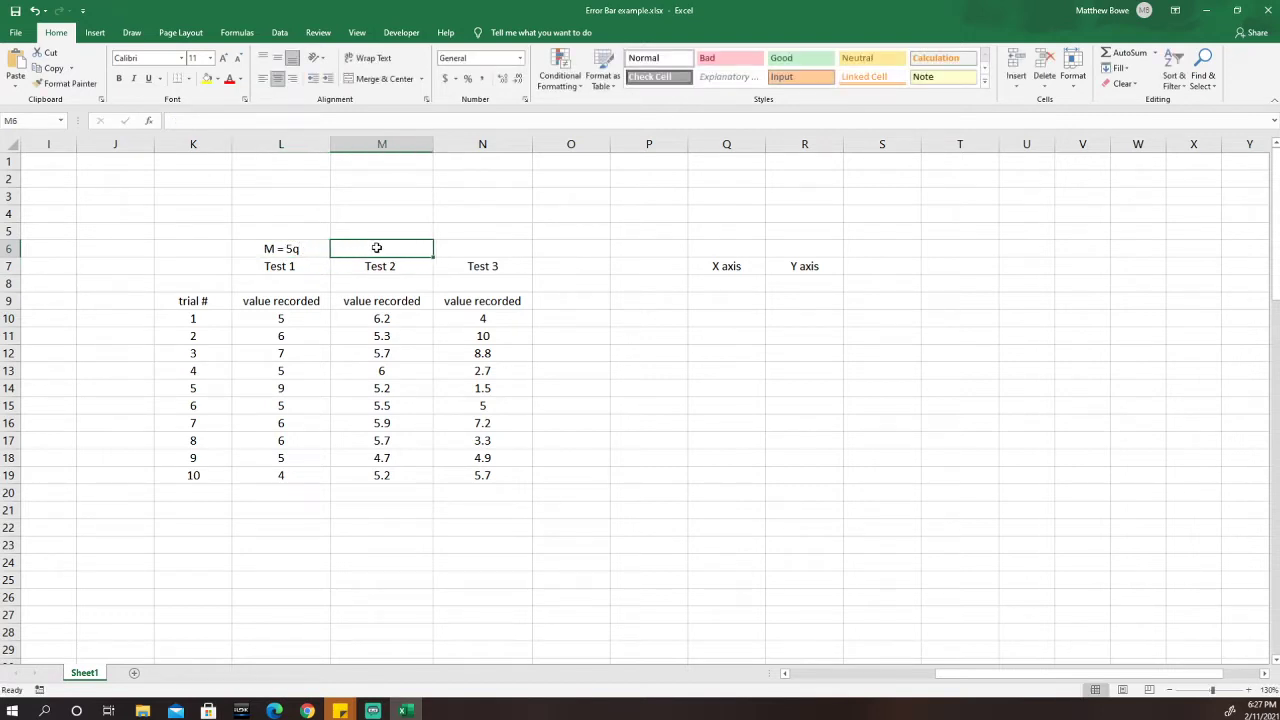
type("M")
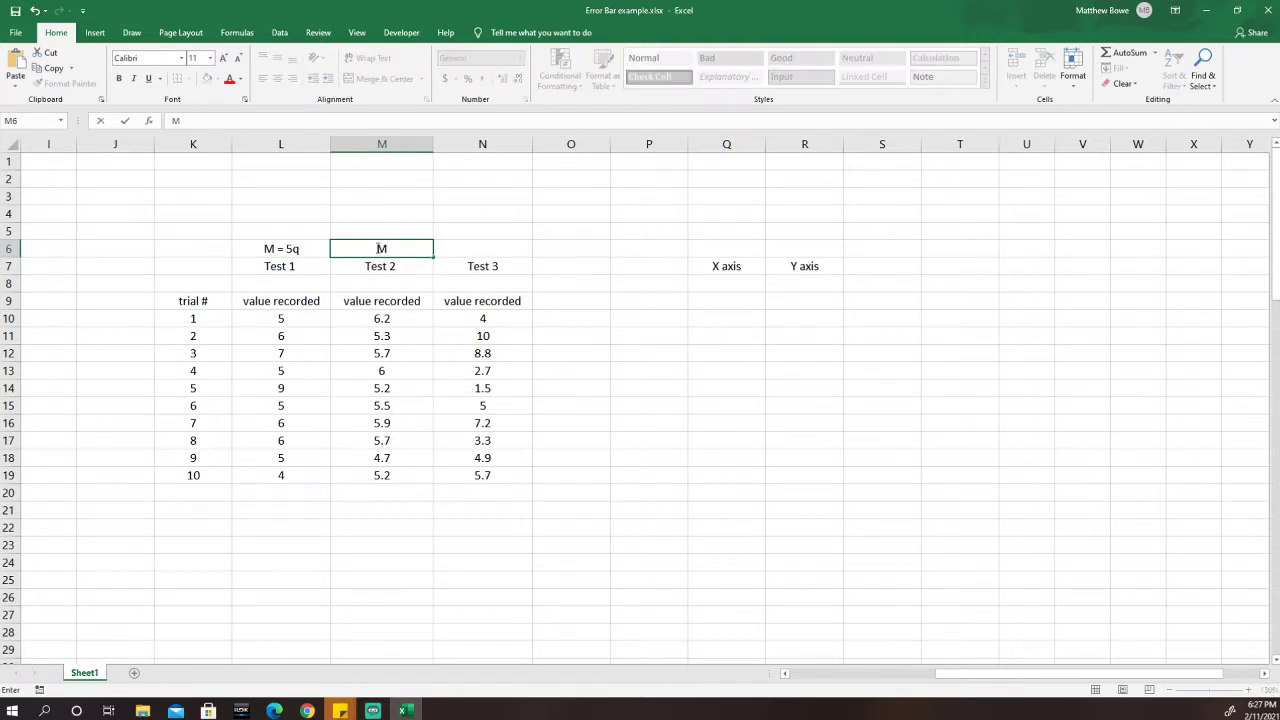
type("= 10q")
left_click(475, 249)
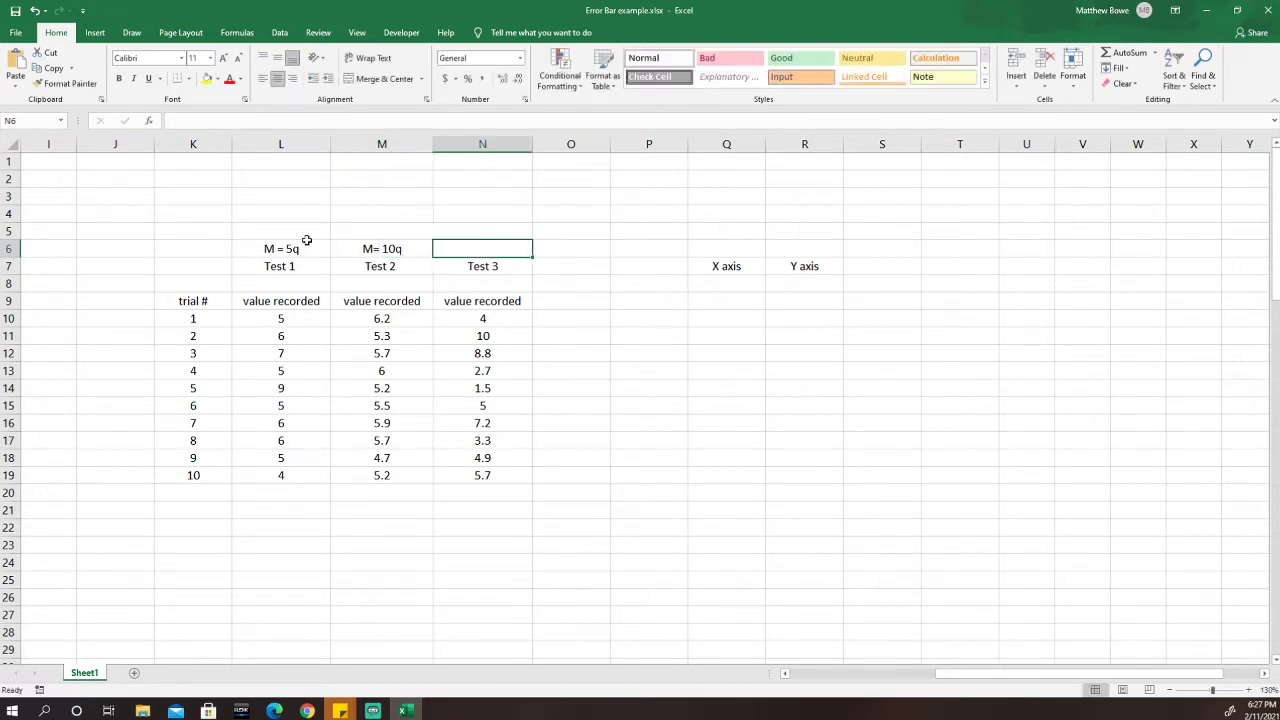
Delete the 'M = 5q' and 'M= 10q' notes above Test 1 and Test 2.
left_click(320, 248)
key("Delete")
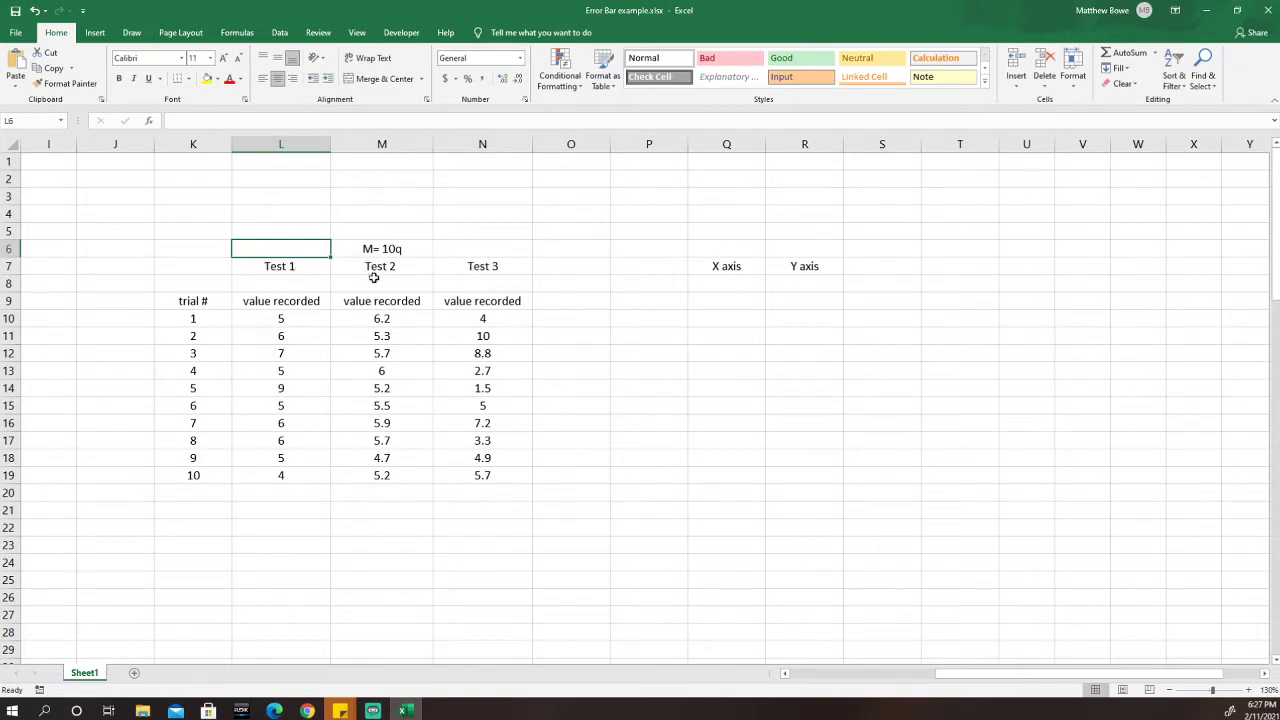
left_click(422, 249)
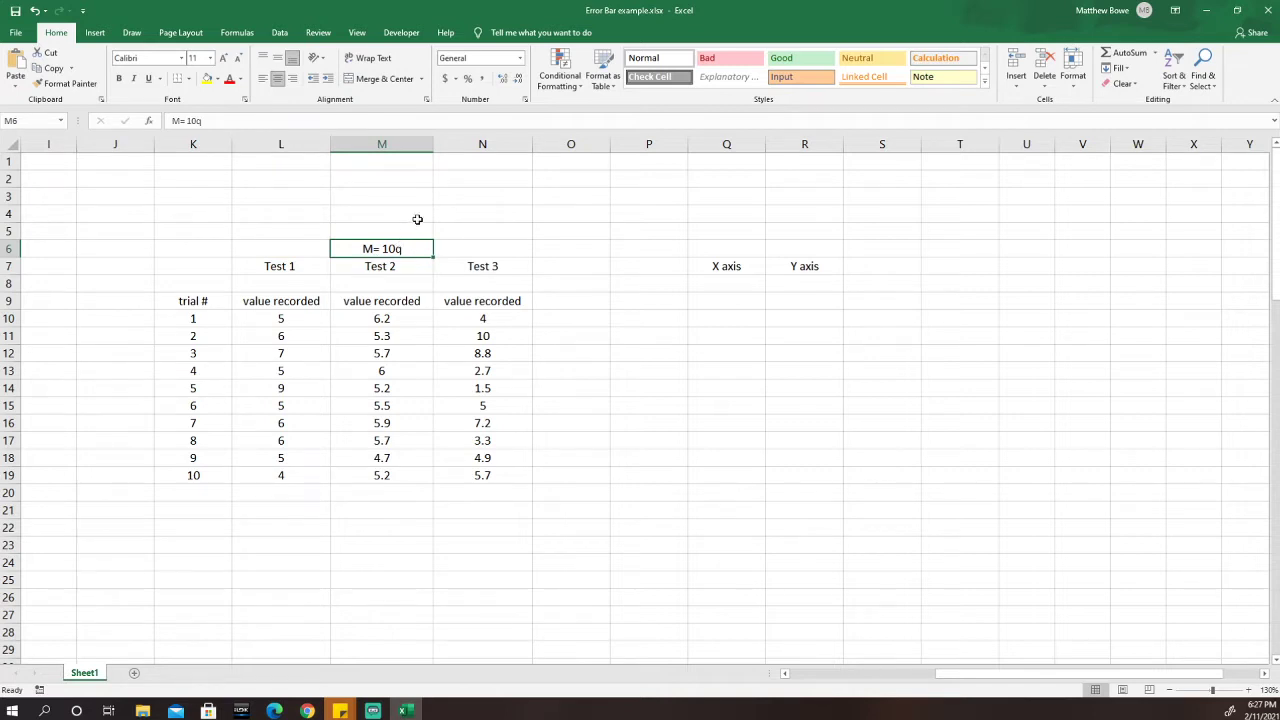
key("Delete")
Review the Test 1 heading, the trial numbers and the Test 1 values.
left_click(290, 246)
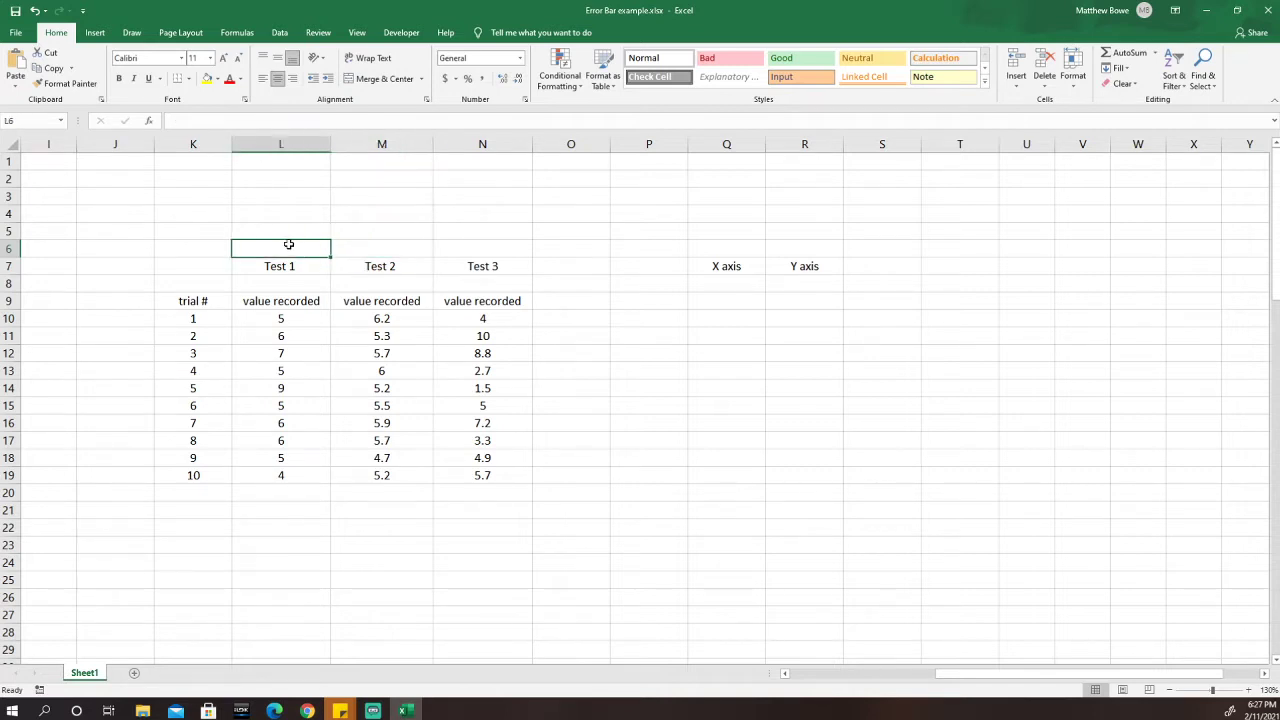
left_click(298, 269)
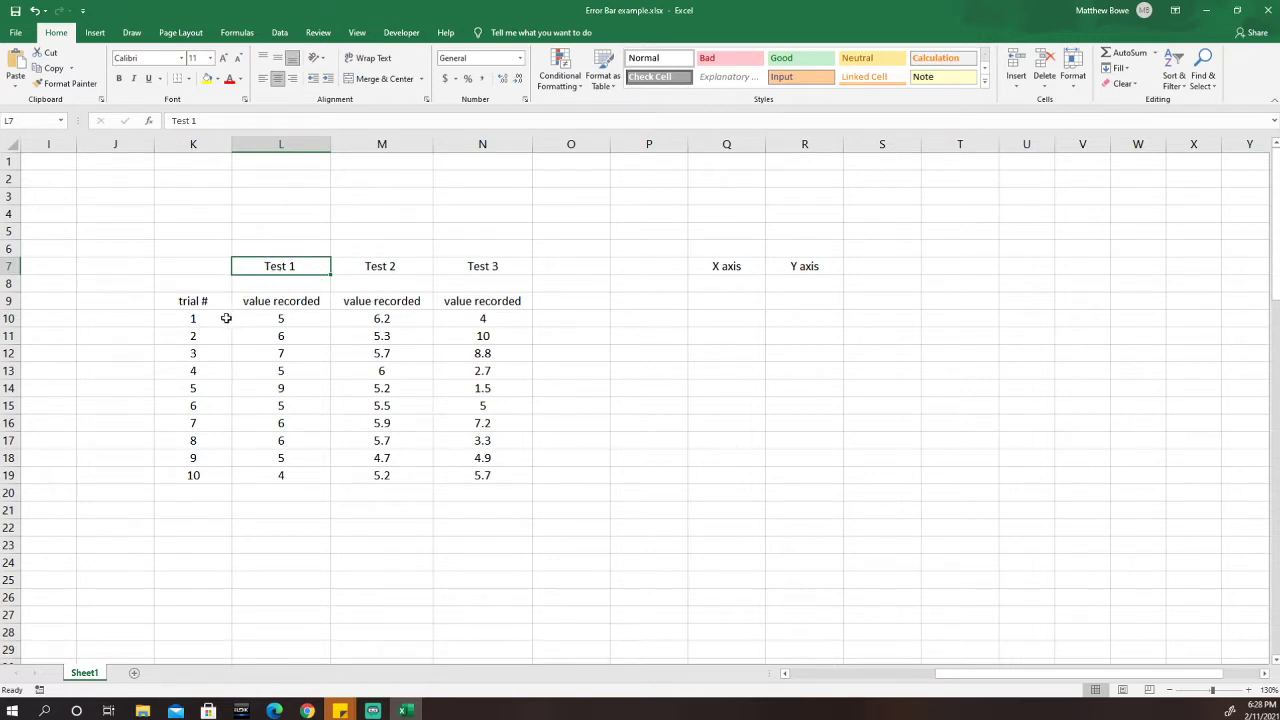
left_click(188, 317)
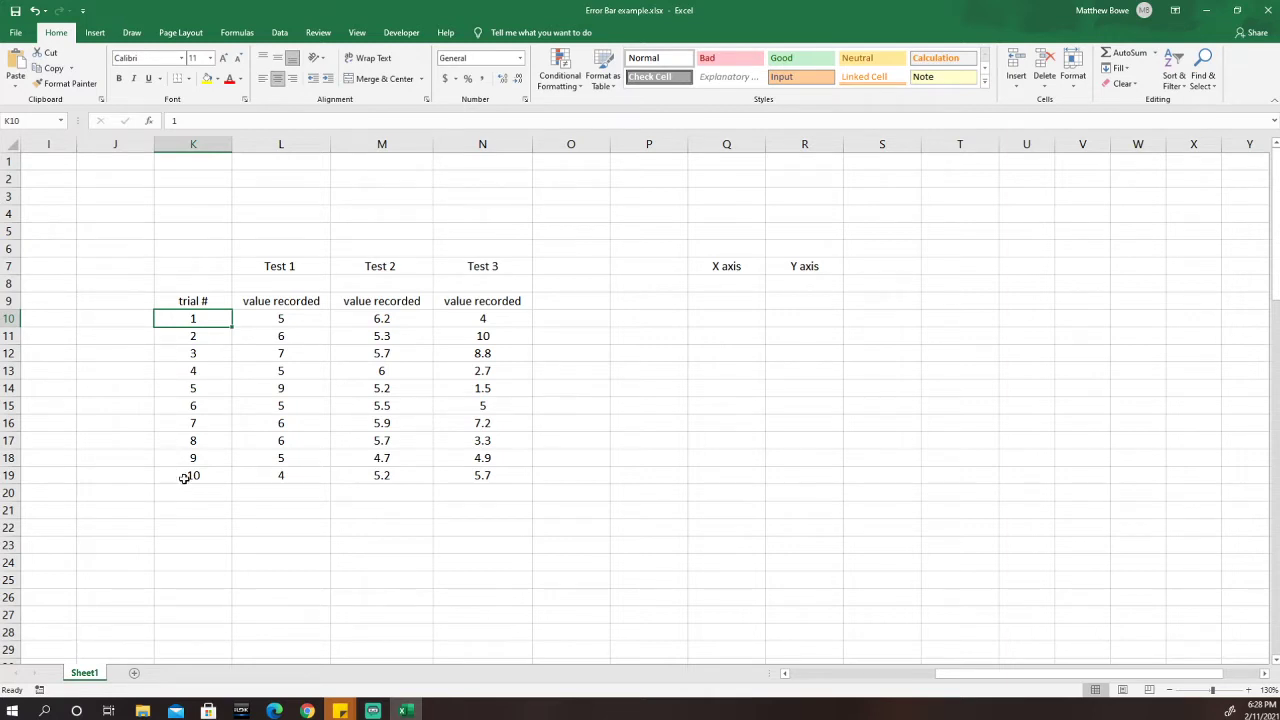
left_click(265, 478)
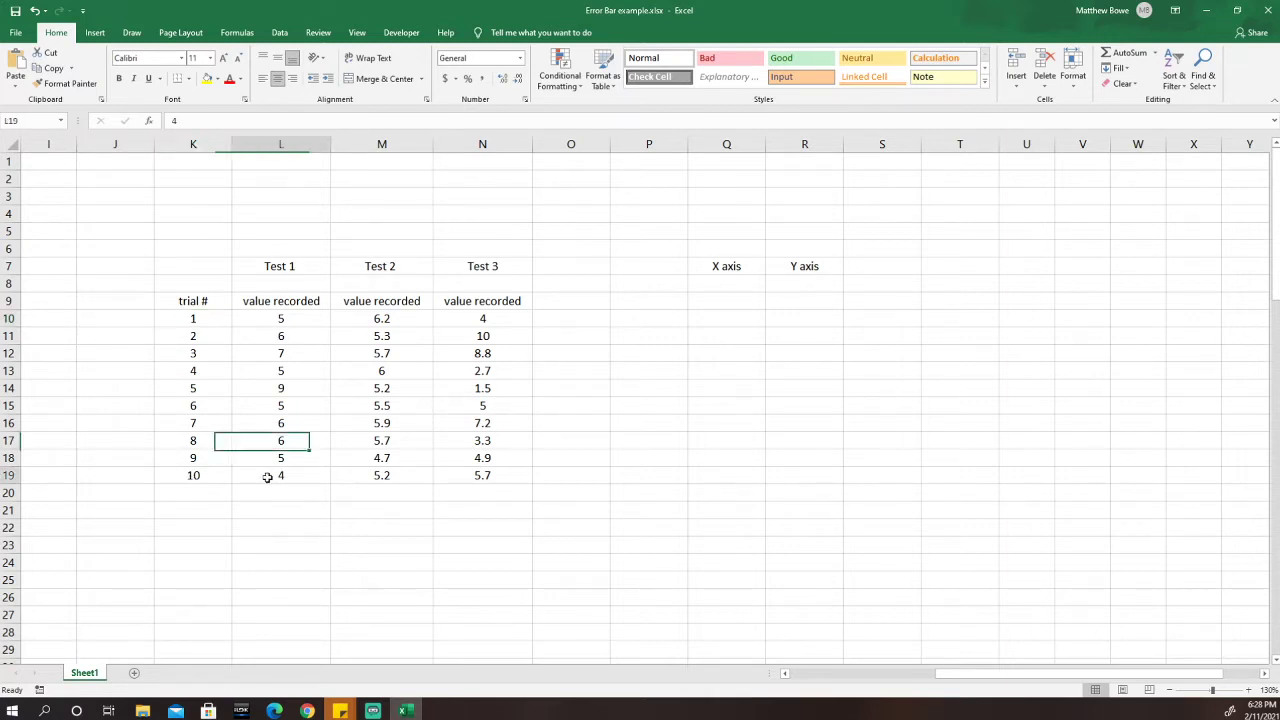
left_click(206, 318)
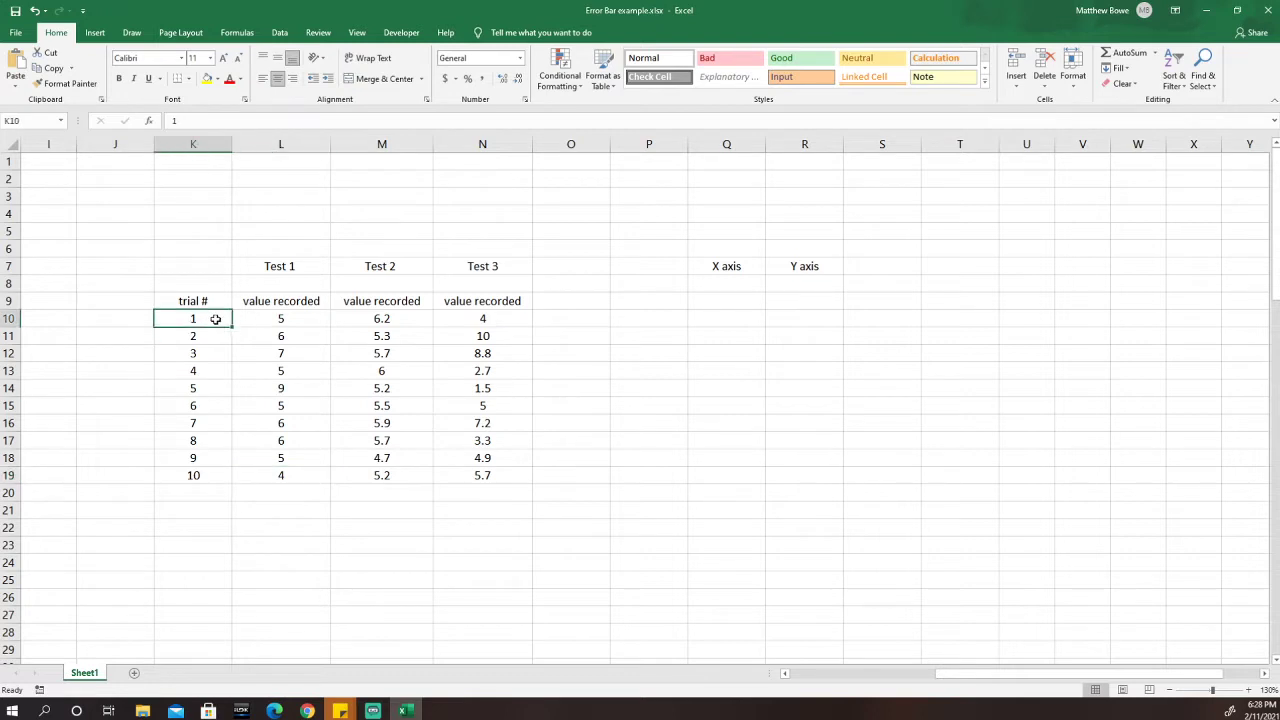
left_click(282, 320)
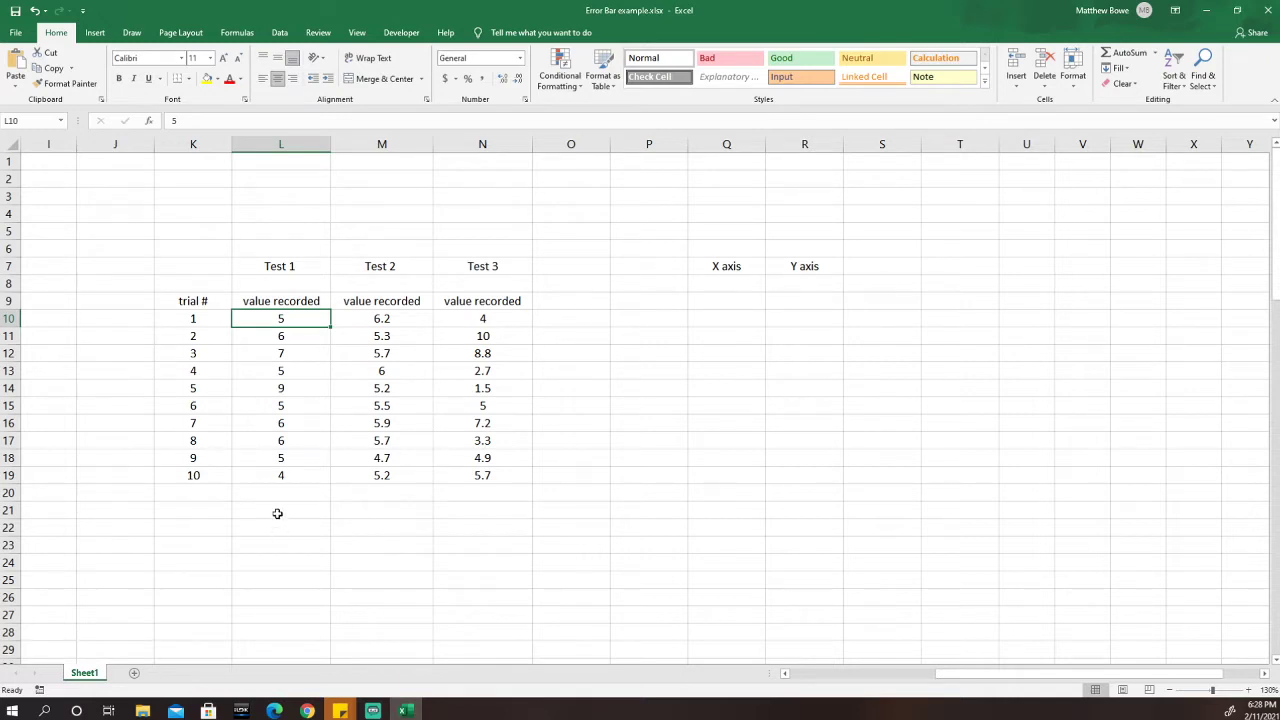
Type 'average test 1', 'average test 2' and 'average test 3' into L21, M21 and N21.
left_click(278, 512)
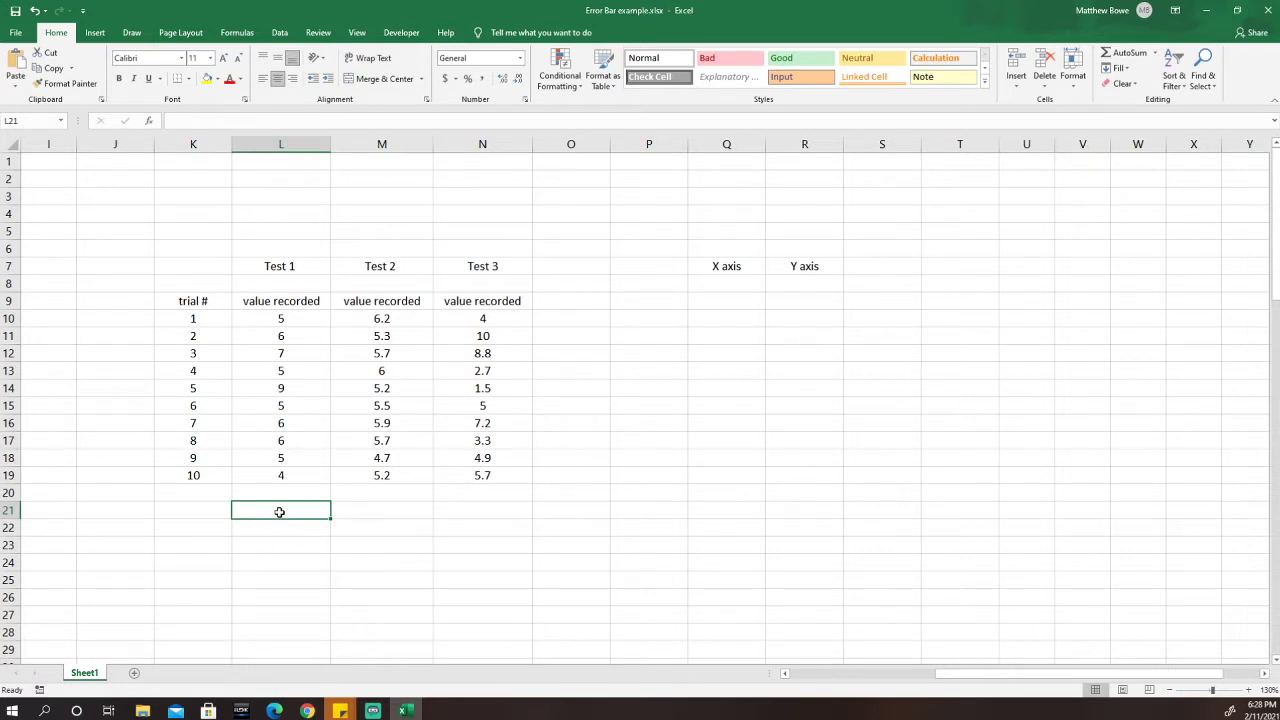
type("ave")
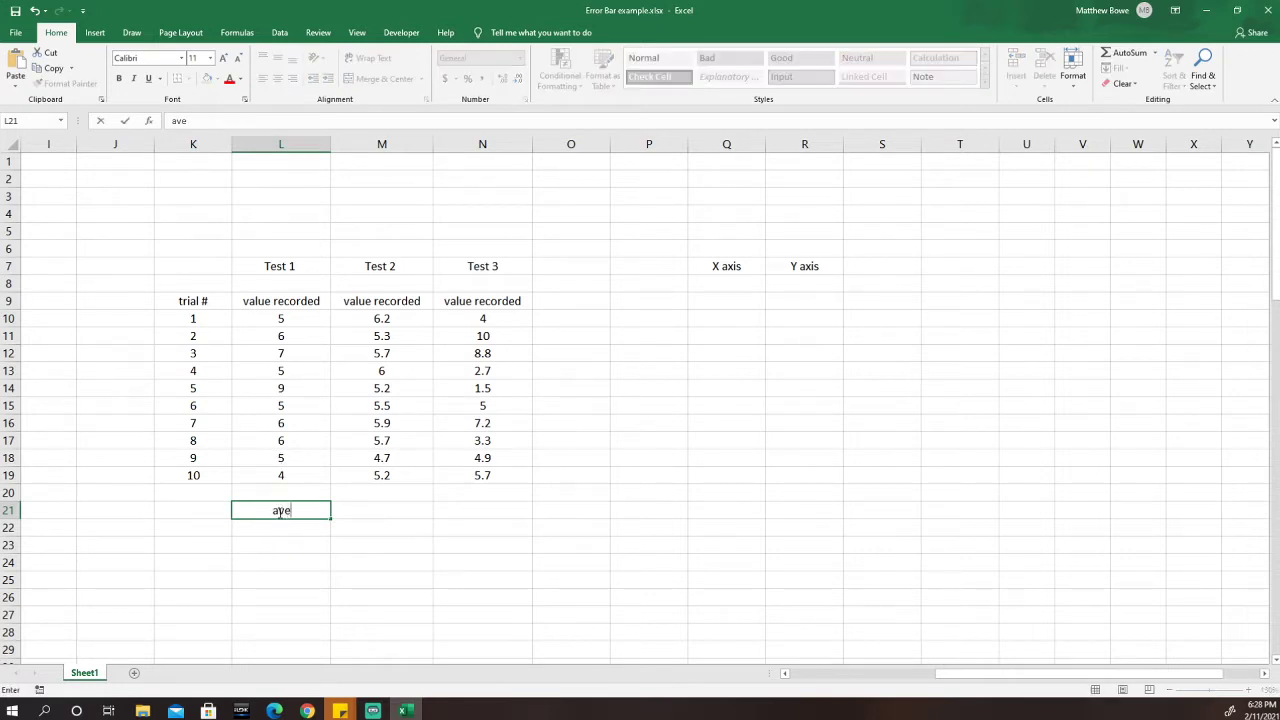
type("rage test 1")
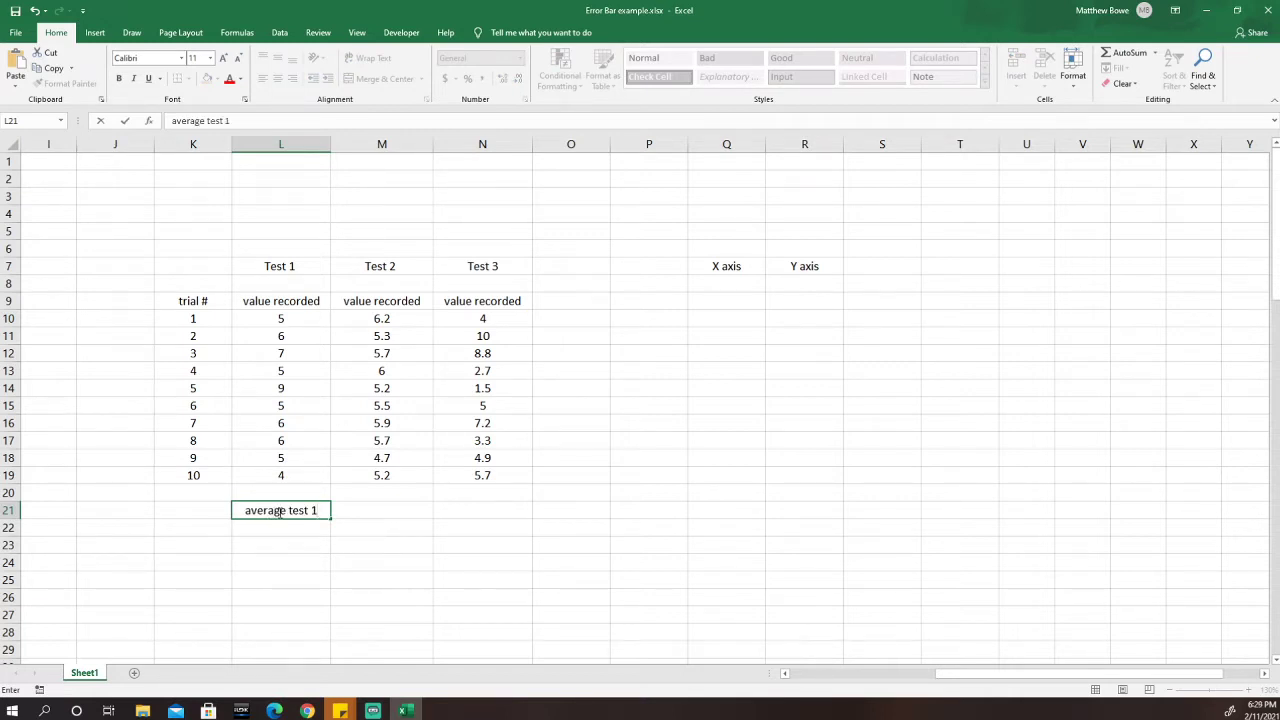
left_click(378, 510)
type("averag")
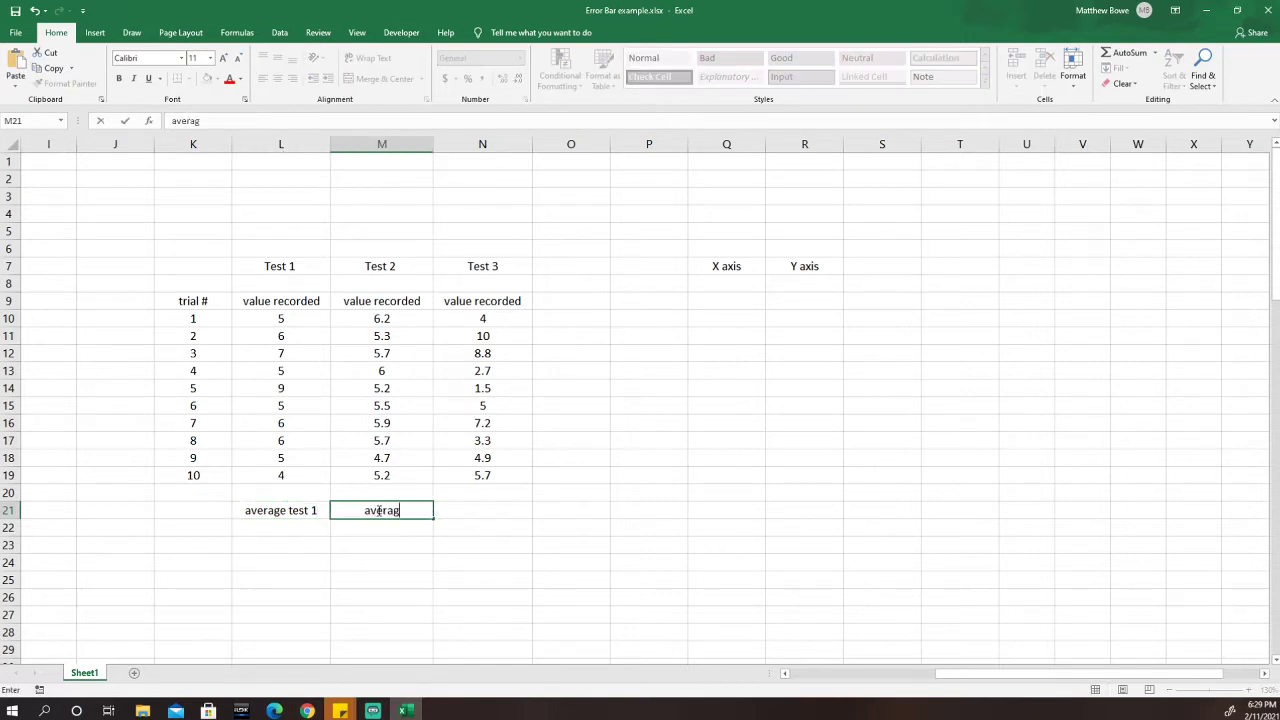
type("e test 2")
left_click(492, 510)
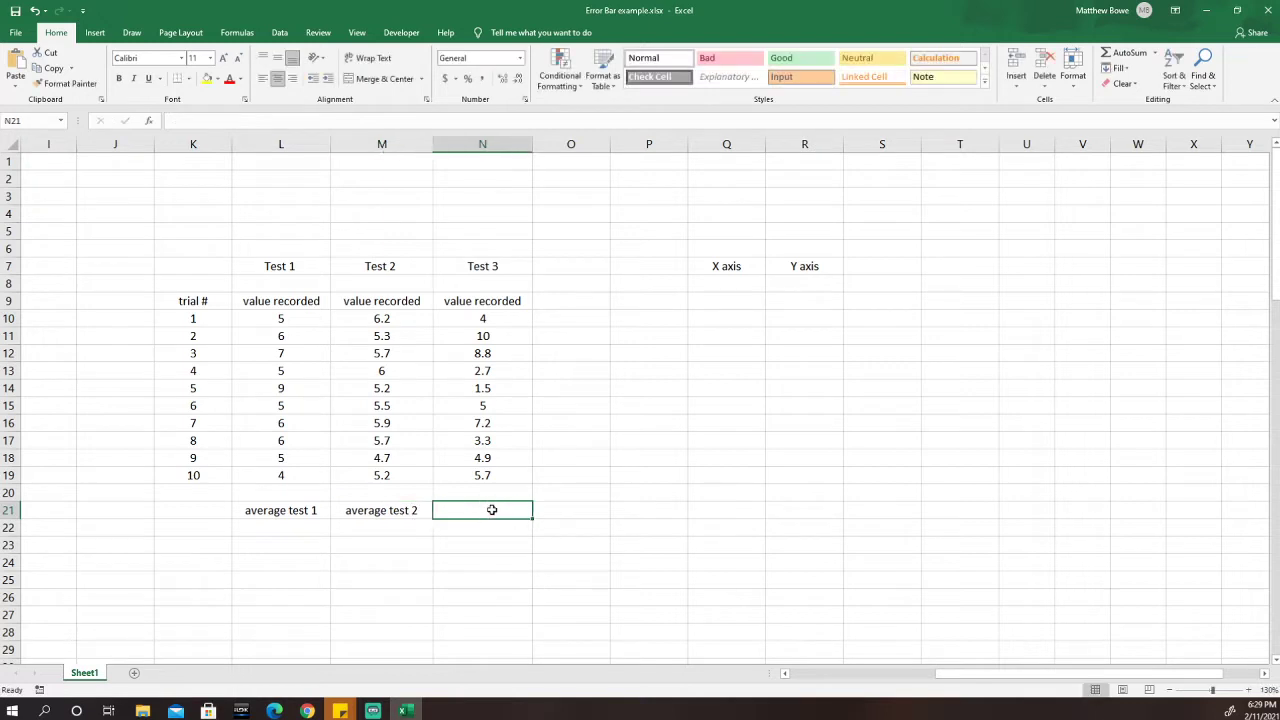
type("average ")
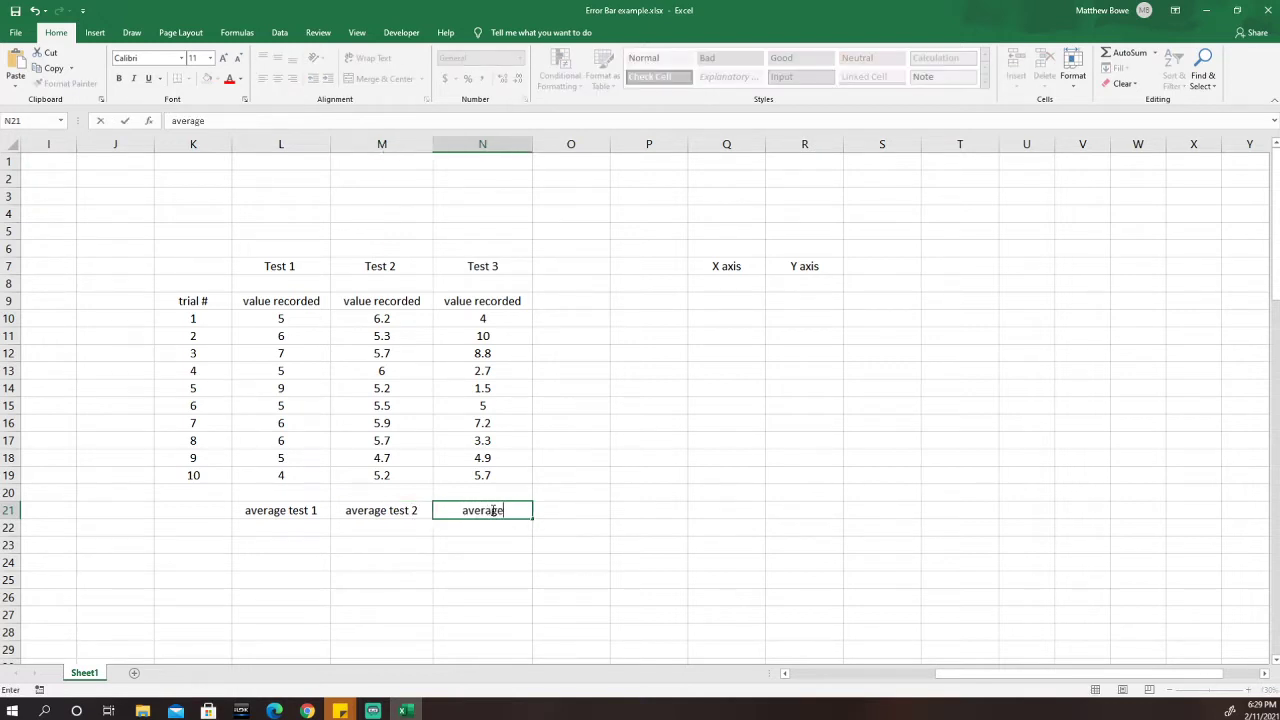
type("test 3")
left_click(308, 527)
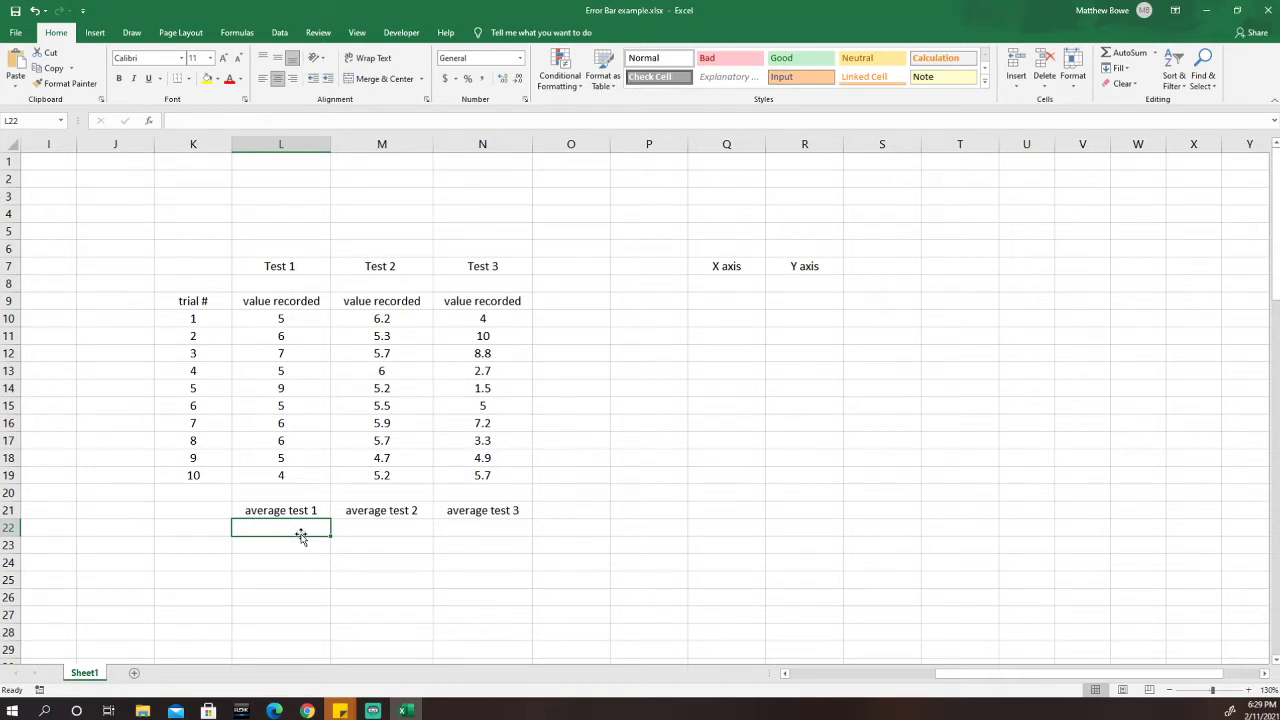
Clear a stray '=5' entry out of L22, leaving it empty.
type("=")
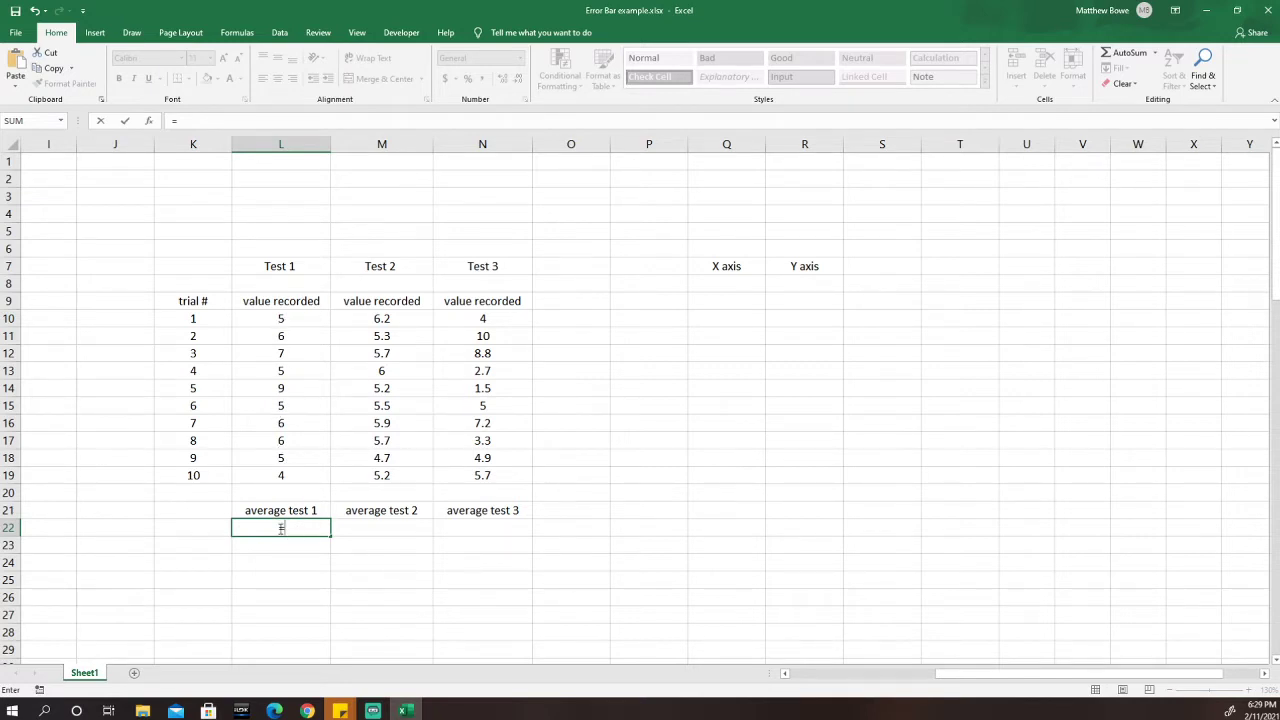
type("5")
left_click(276, 527)
key("BackSpace")
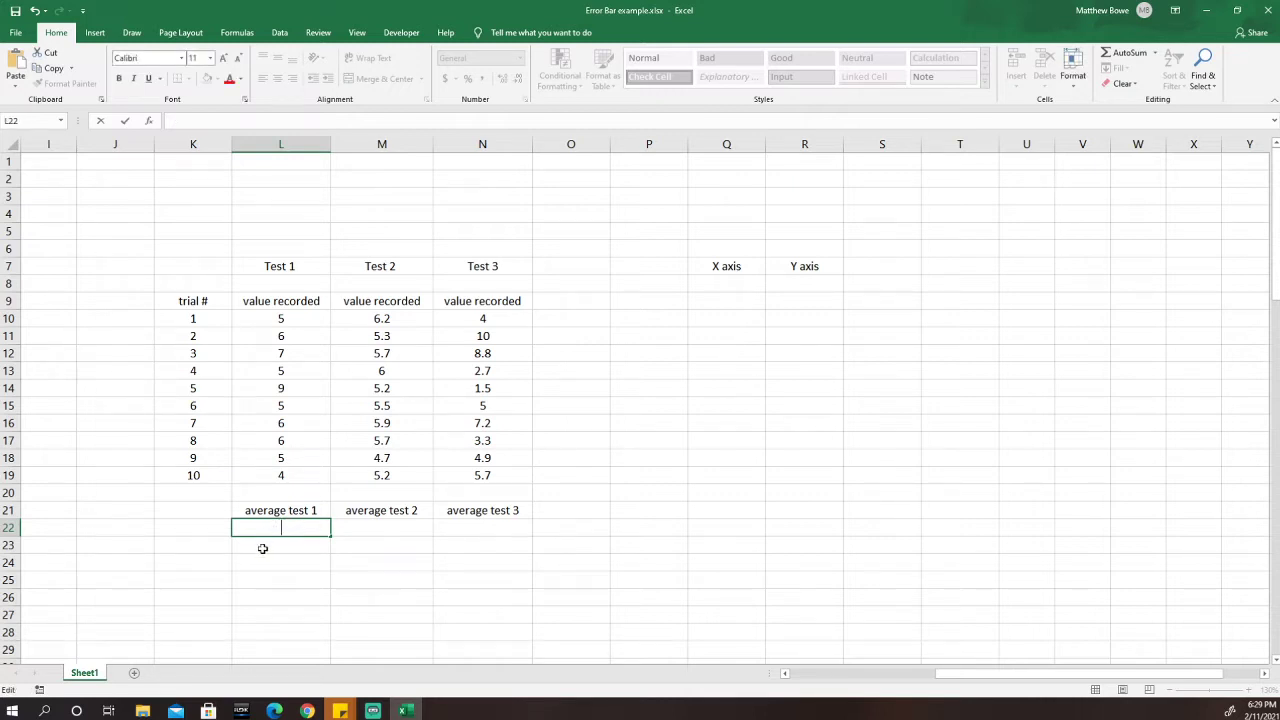
key("Escape")
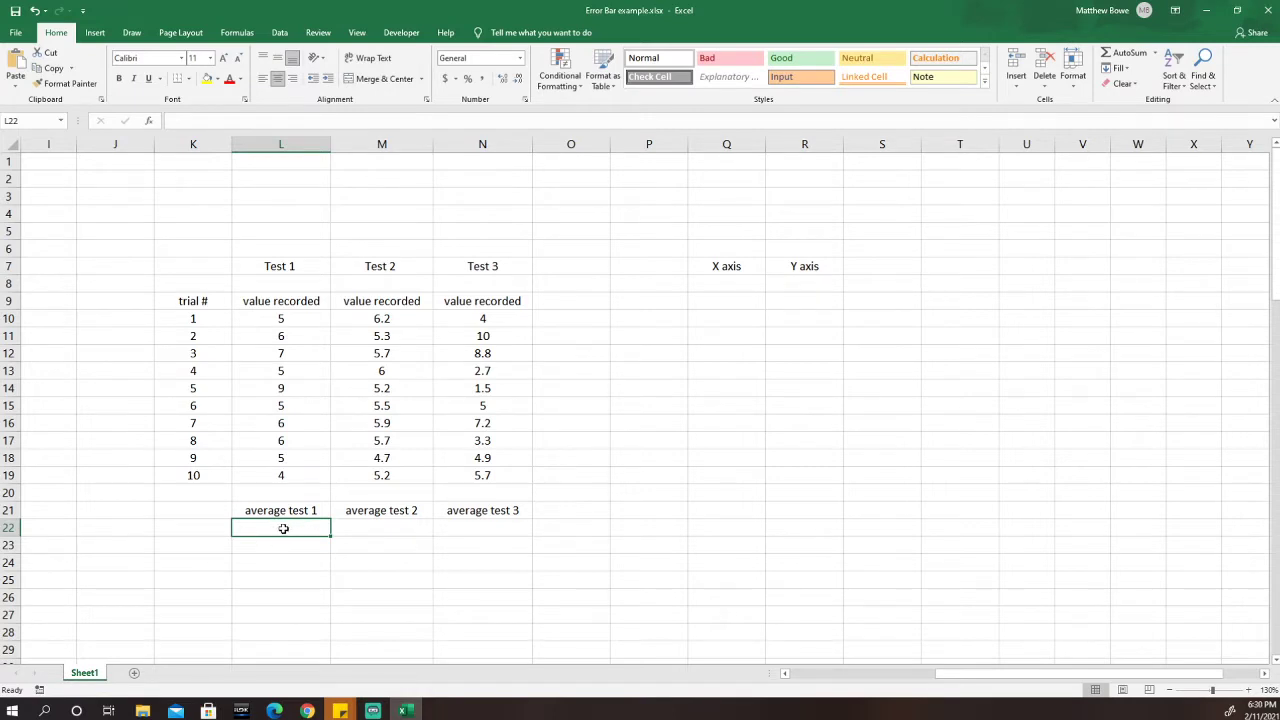
Start =AVERAGE( in L22 and begin erasing the typed 5,6,7, values.
type("=")
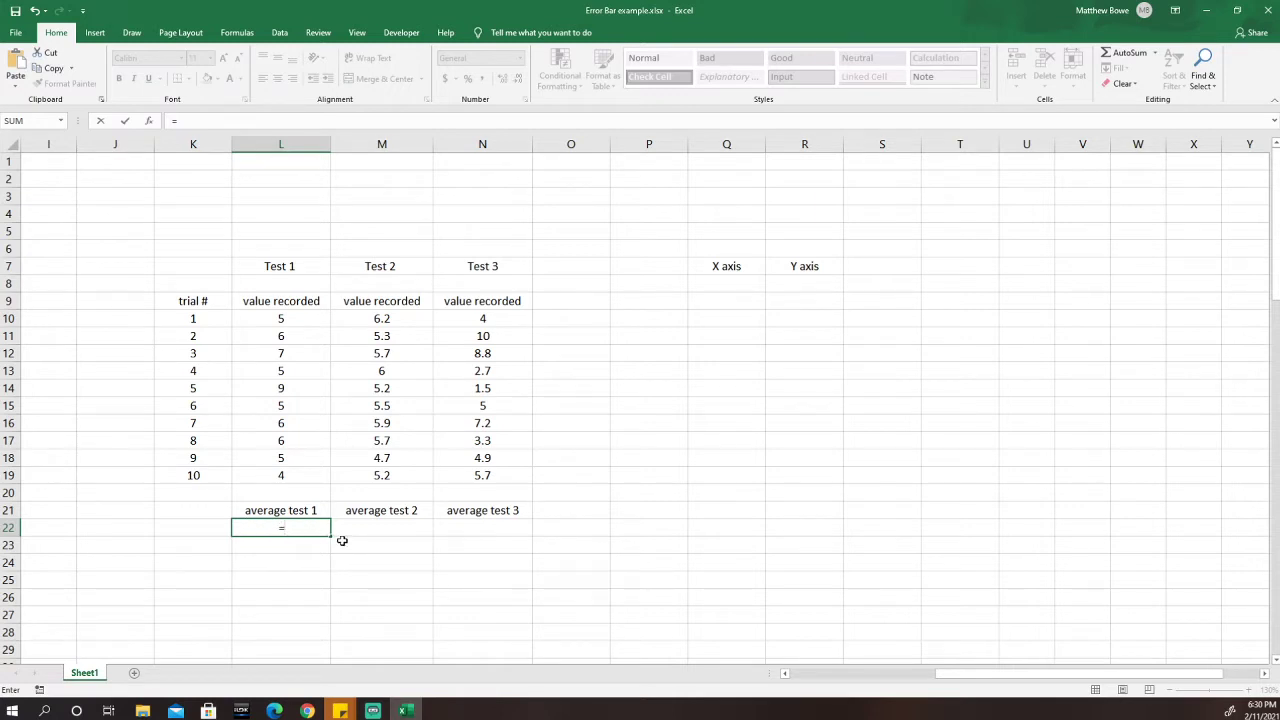
type("ave")
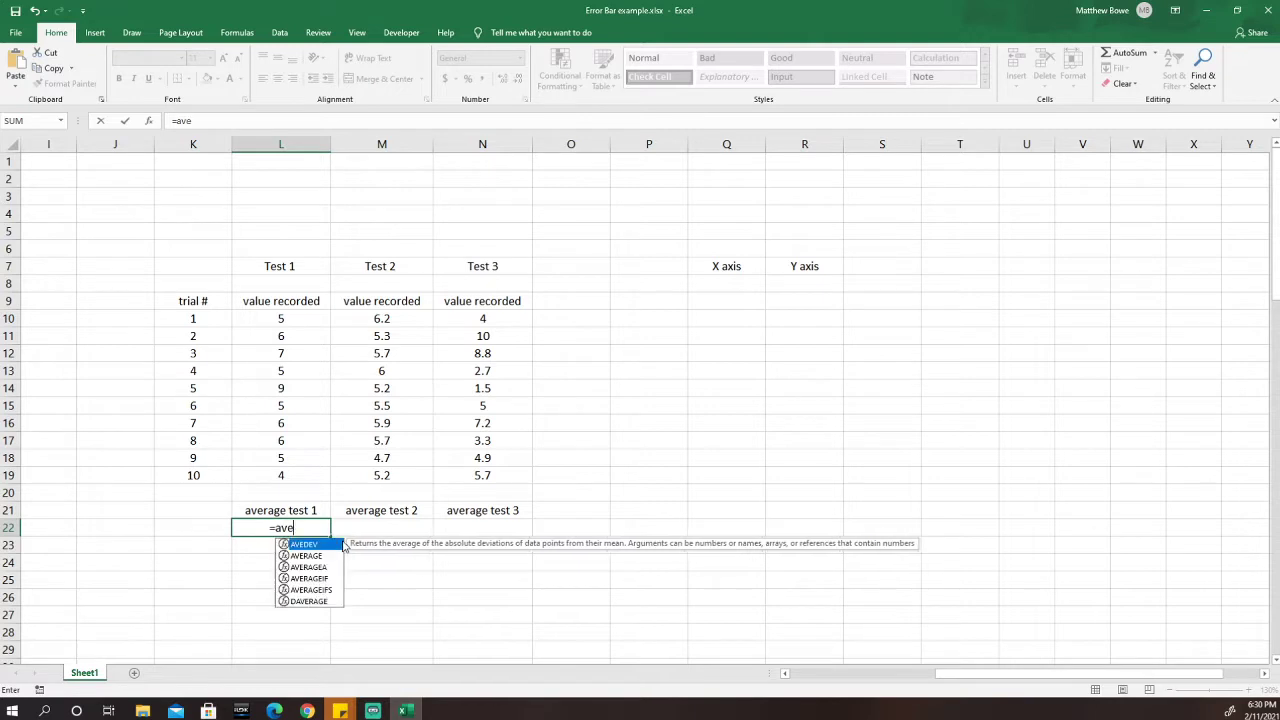
type("rage")
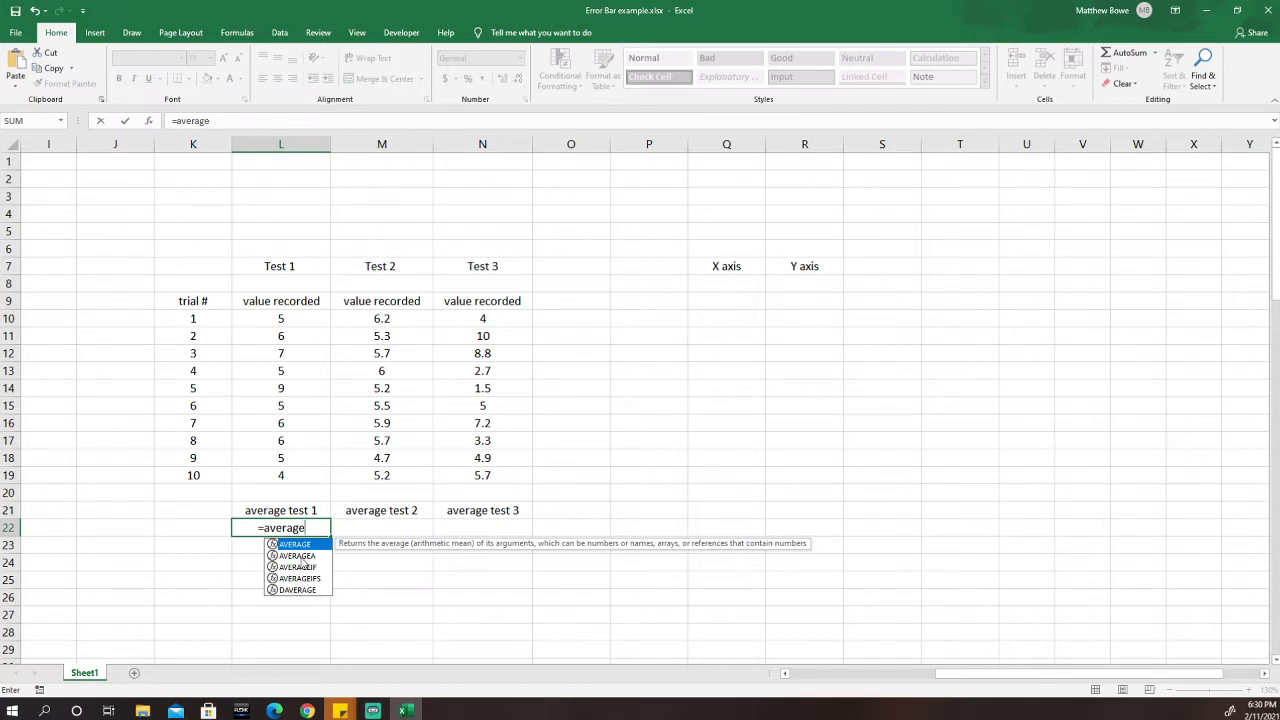
double_click(300, 544)
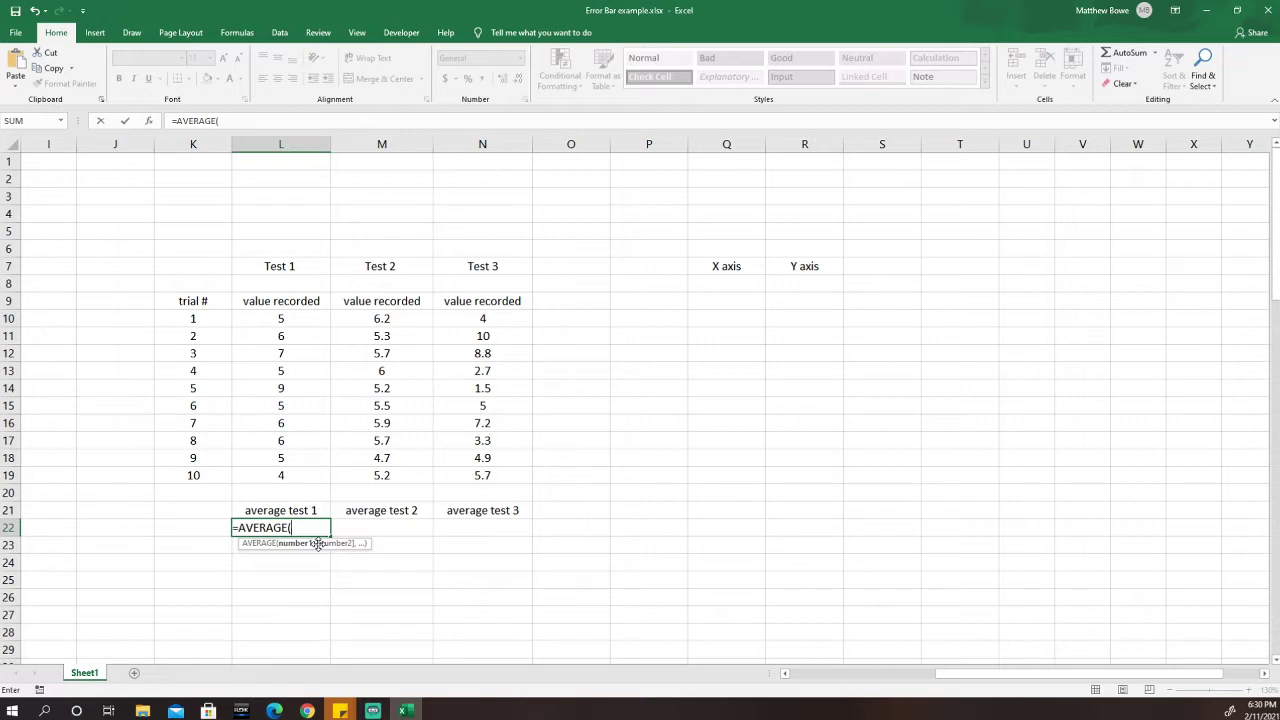
type("5,6")
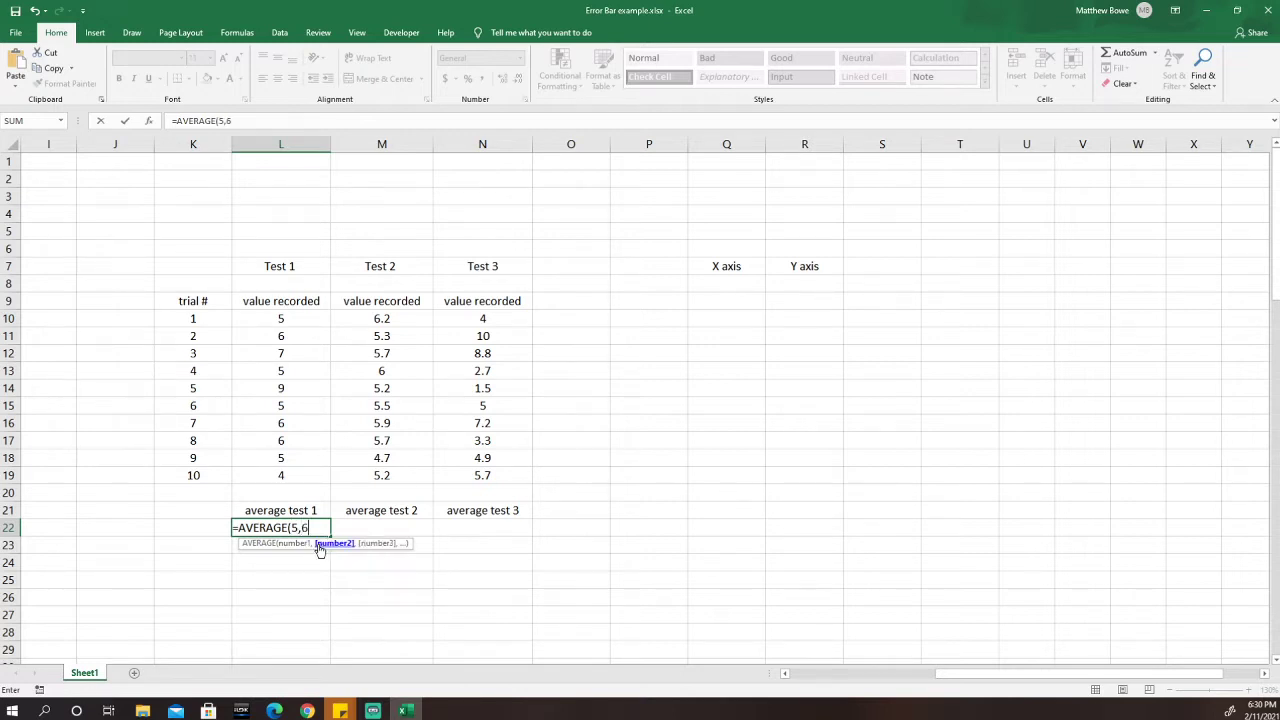
type(",7,")
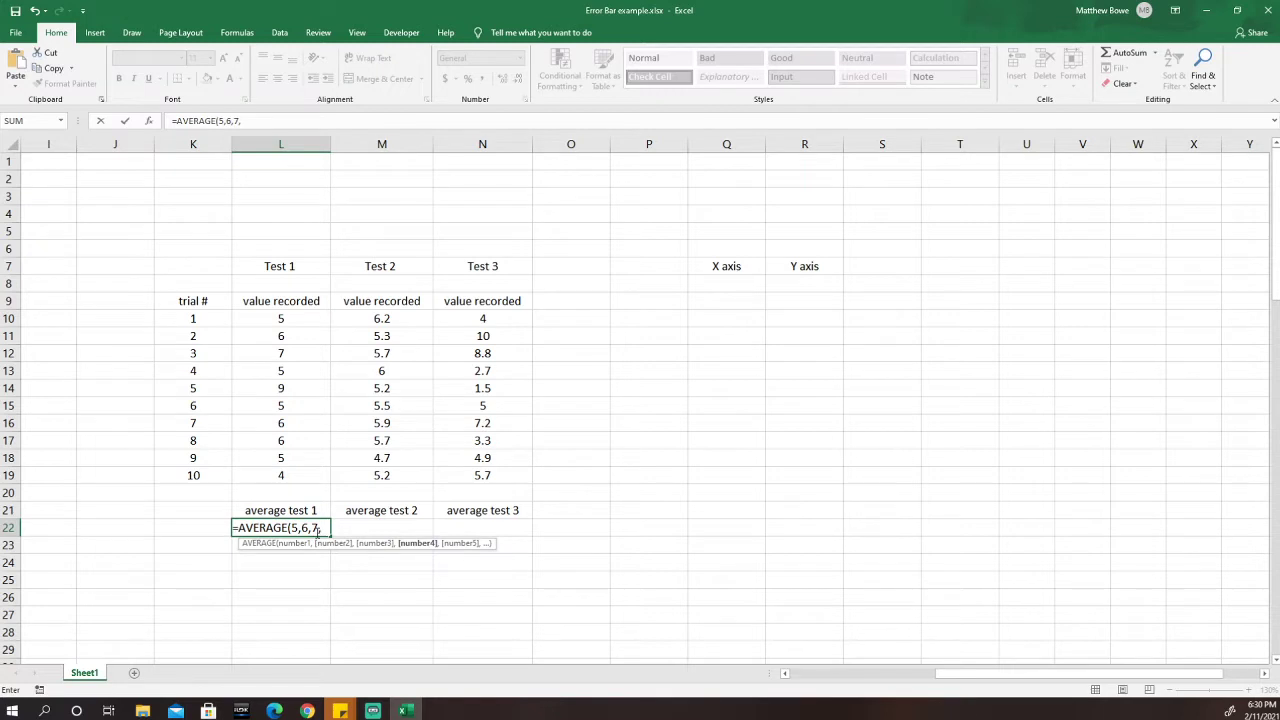
key("BackSpace")
key("BackSpace")
key("BackSpace")
key("BackSpace")
key("BackSpace")
key("BackSpace")
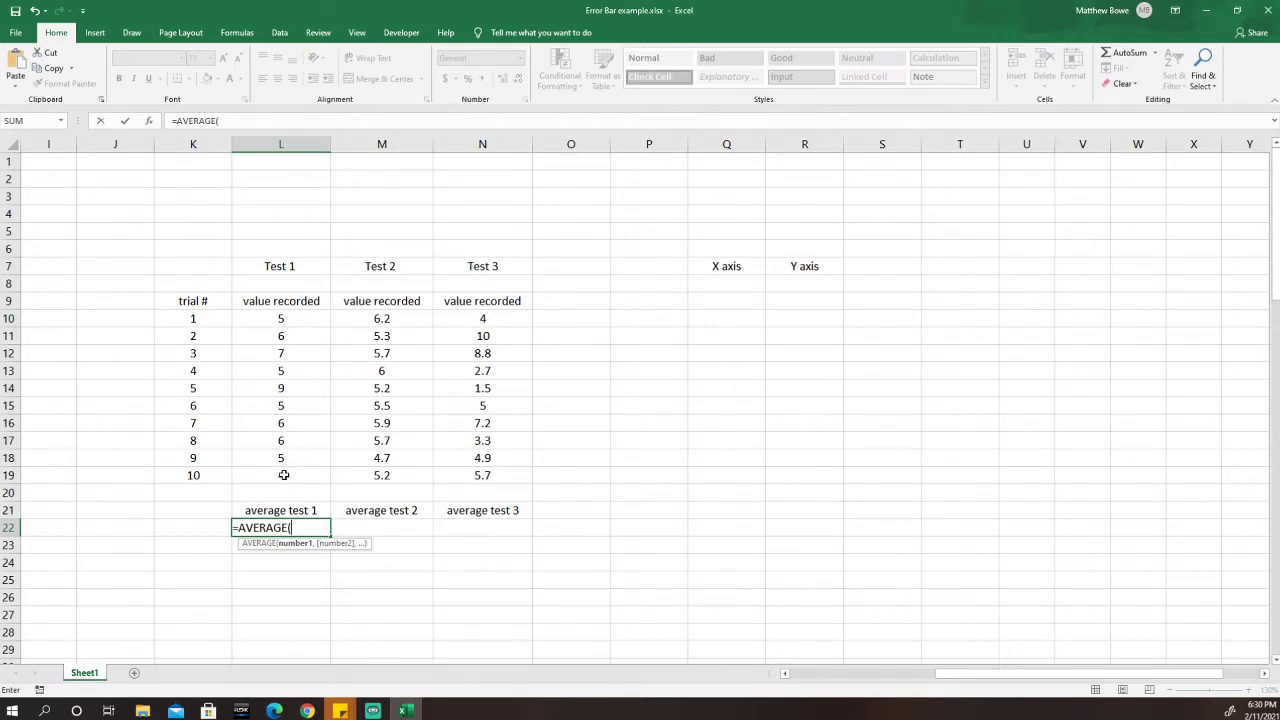
Complete L22 as =AVERAGE(L10:L19) so it shows the Test 1 average 5.8.
left_click(295, 318)
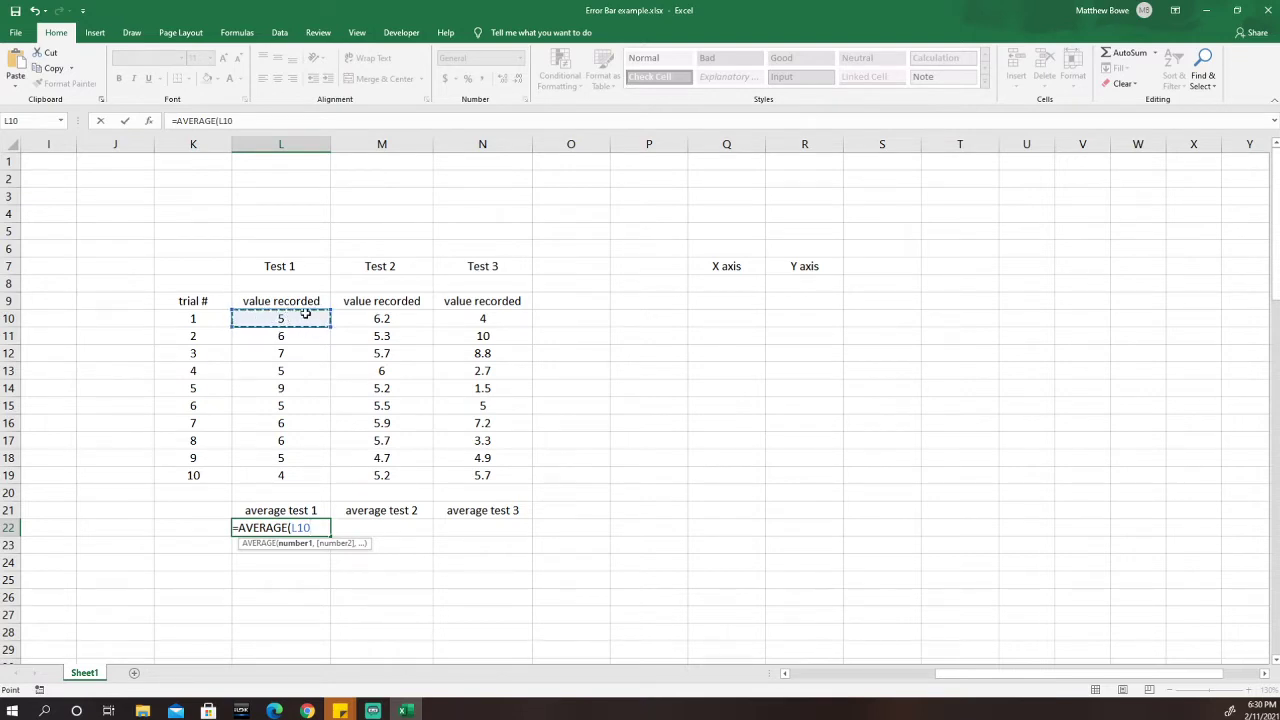
left_click_drag(310, 325, 310, 348)
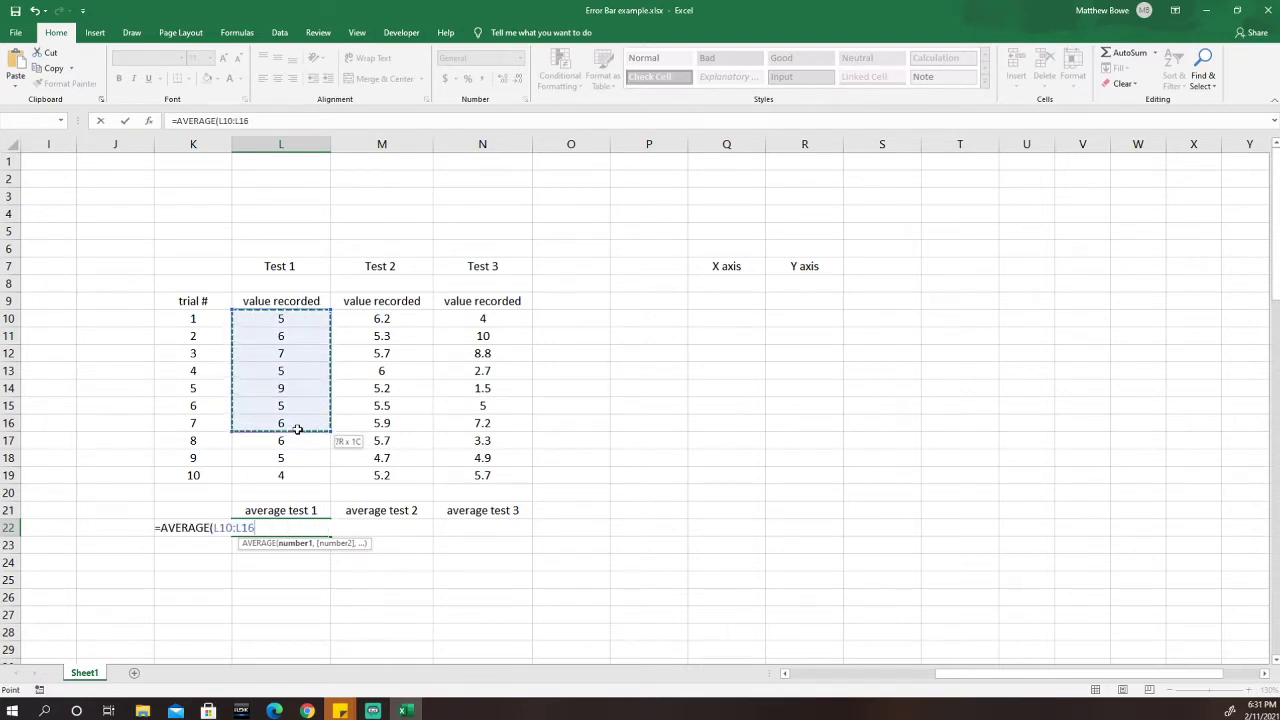
left_click_drag(290, 479, 295, 480)
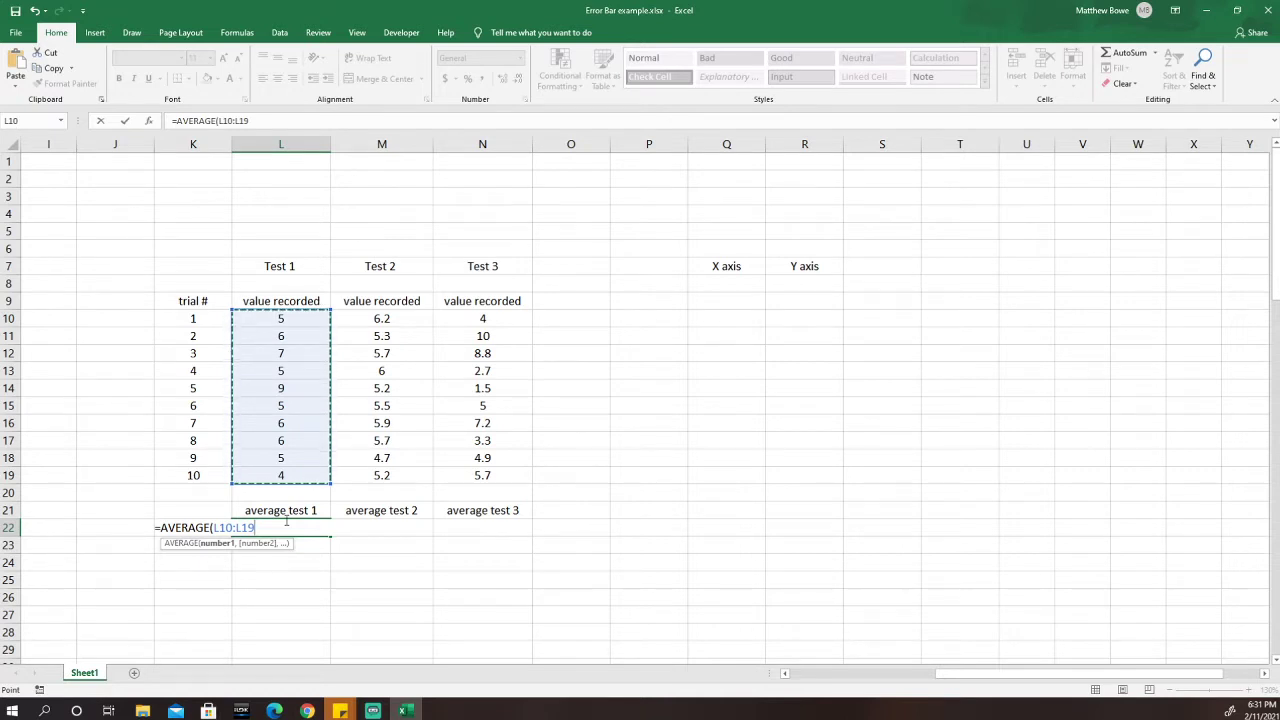
key("Return")
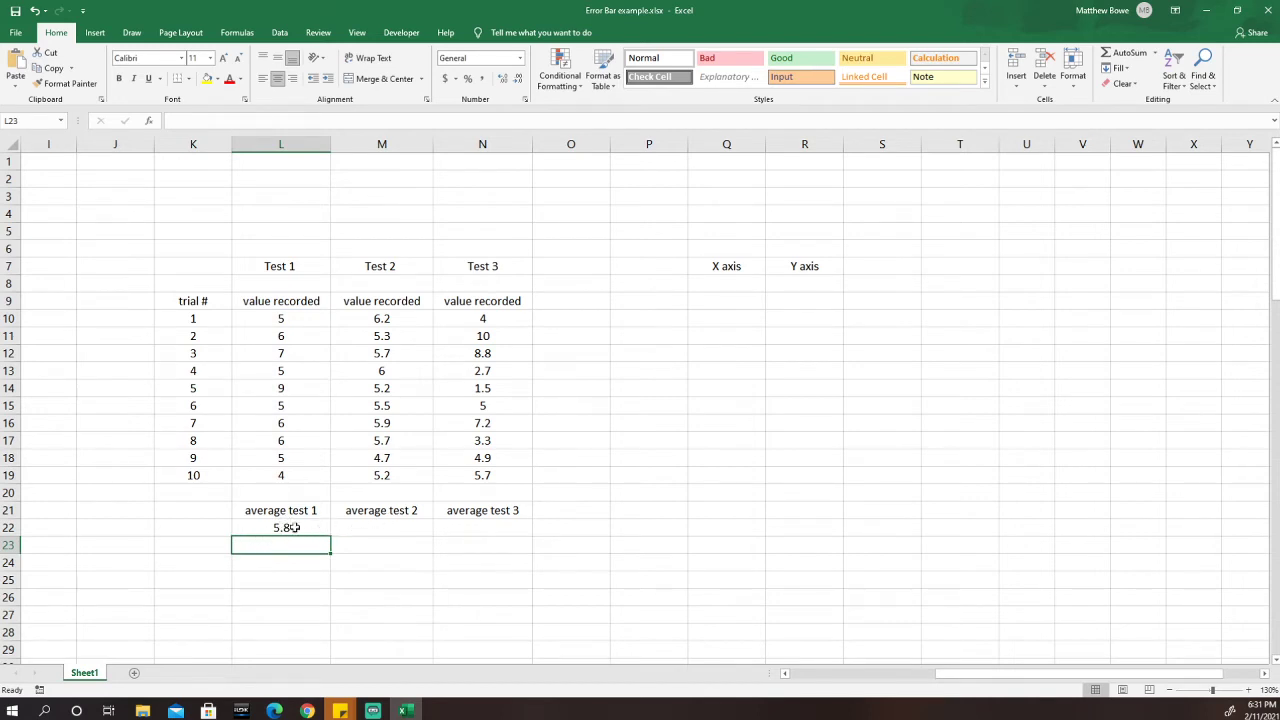
Fill the L22 AVERAGE formula right into M22 and N22, giving 5.54 and 5.31.
left_click(402, 527)
left_click(481, 528)
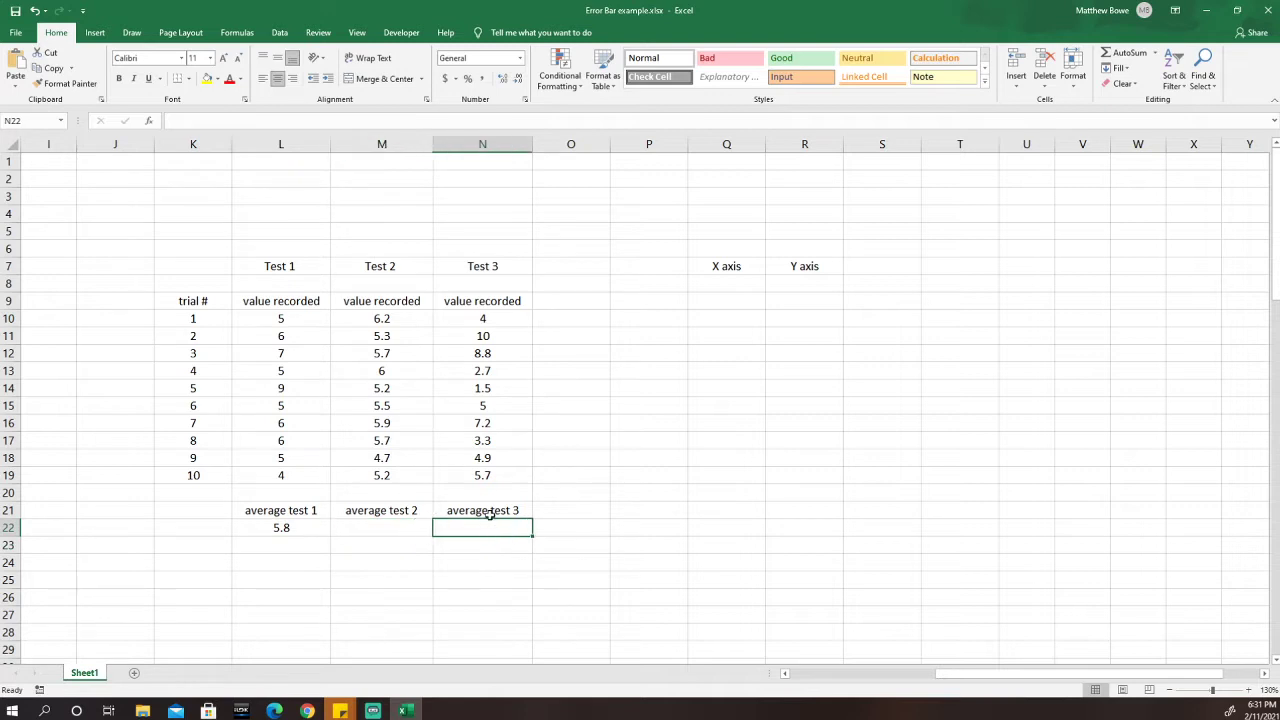
left_click(385, 528)
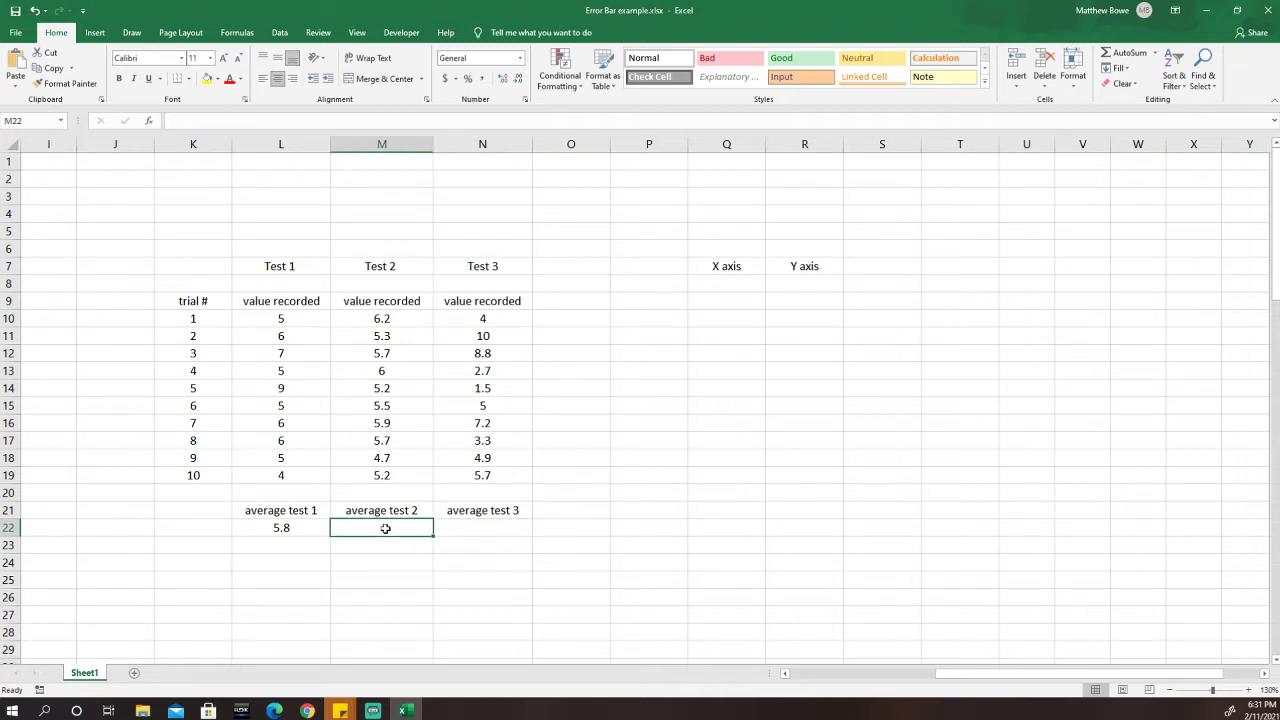
type("=aver")
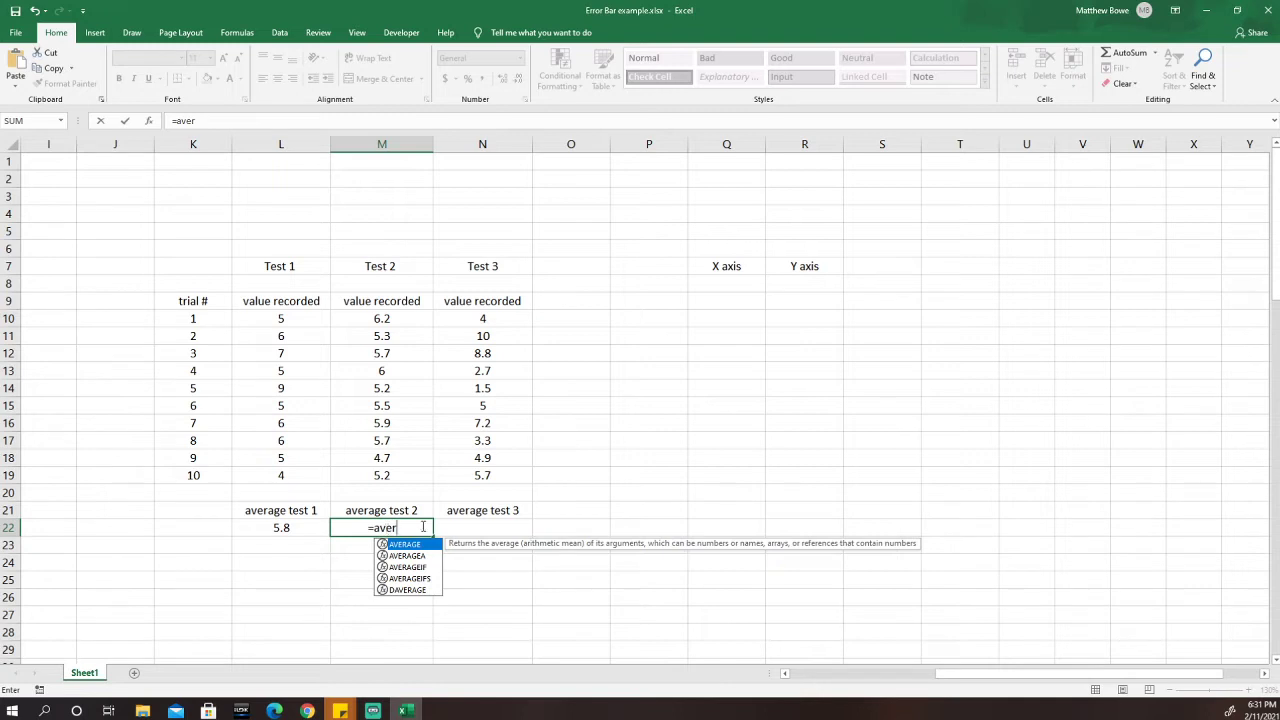
key("BackSpace")
key("BackSpace")
key("BackSpace")
key("BackSpace")
key("BackSpace")
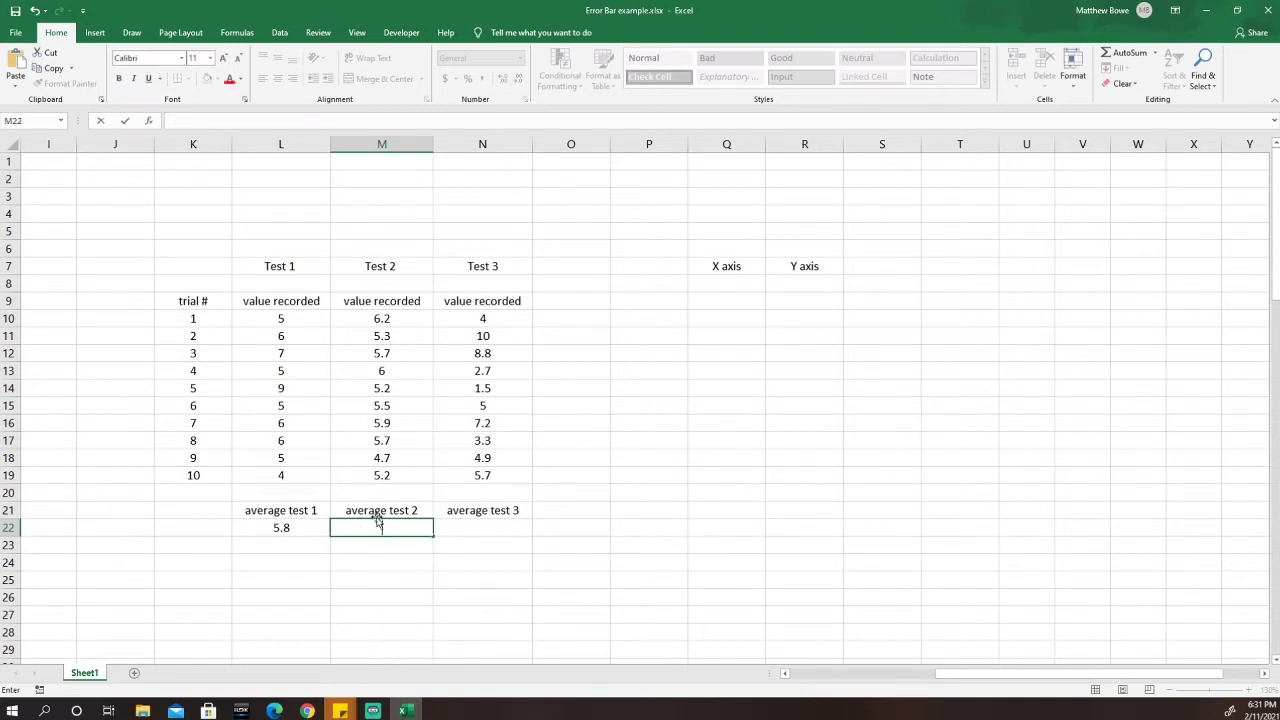
left_click(318, 531)
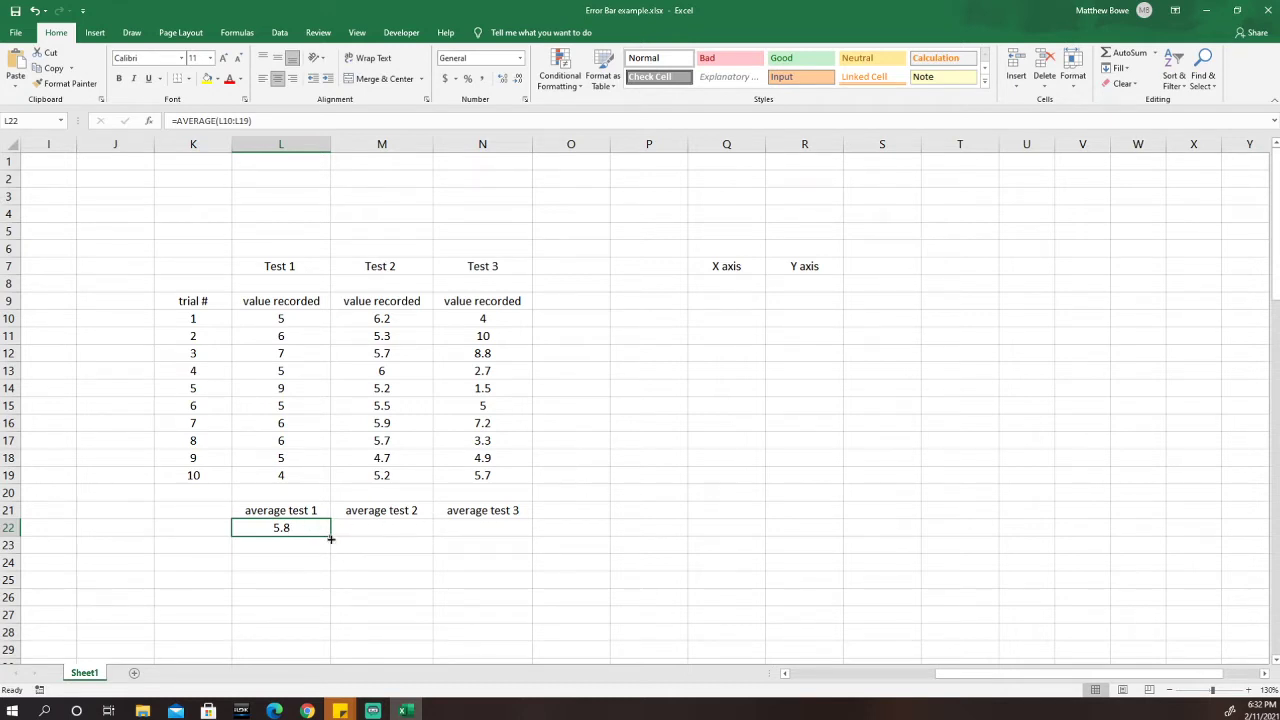
left_click_drag(330, 538, 484, 532)
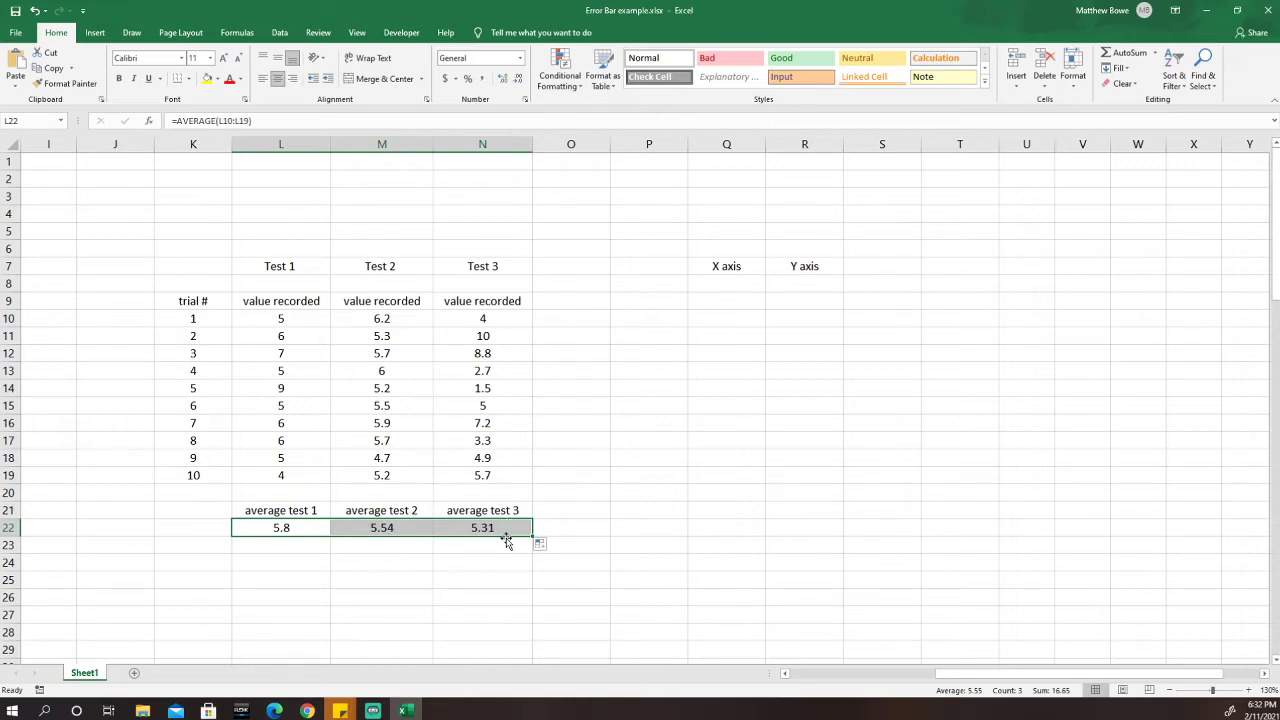
Check the average formulas in L22, M22 and N22.
left_click(389, 546)
left_click(408, 528)
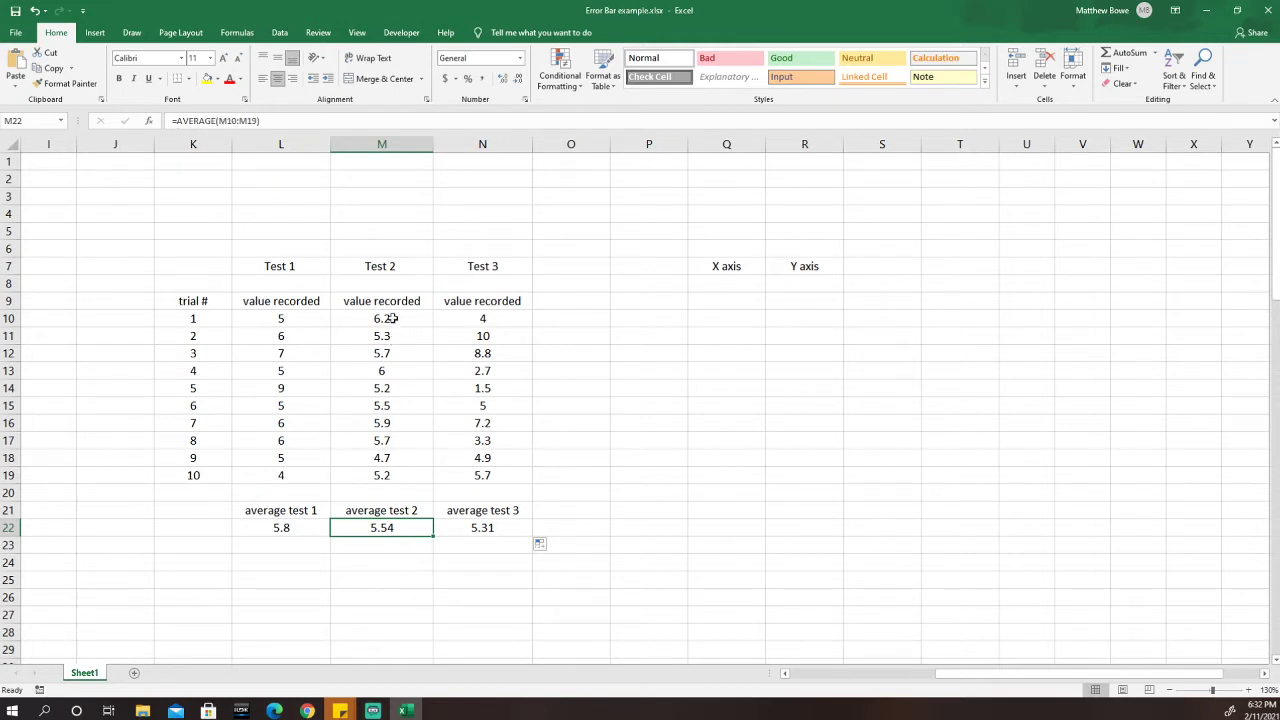
left_click(491, 529)
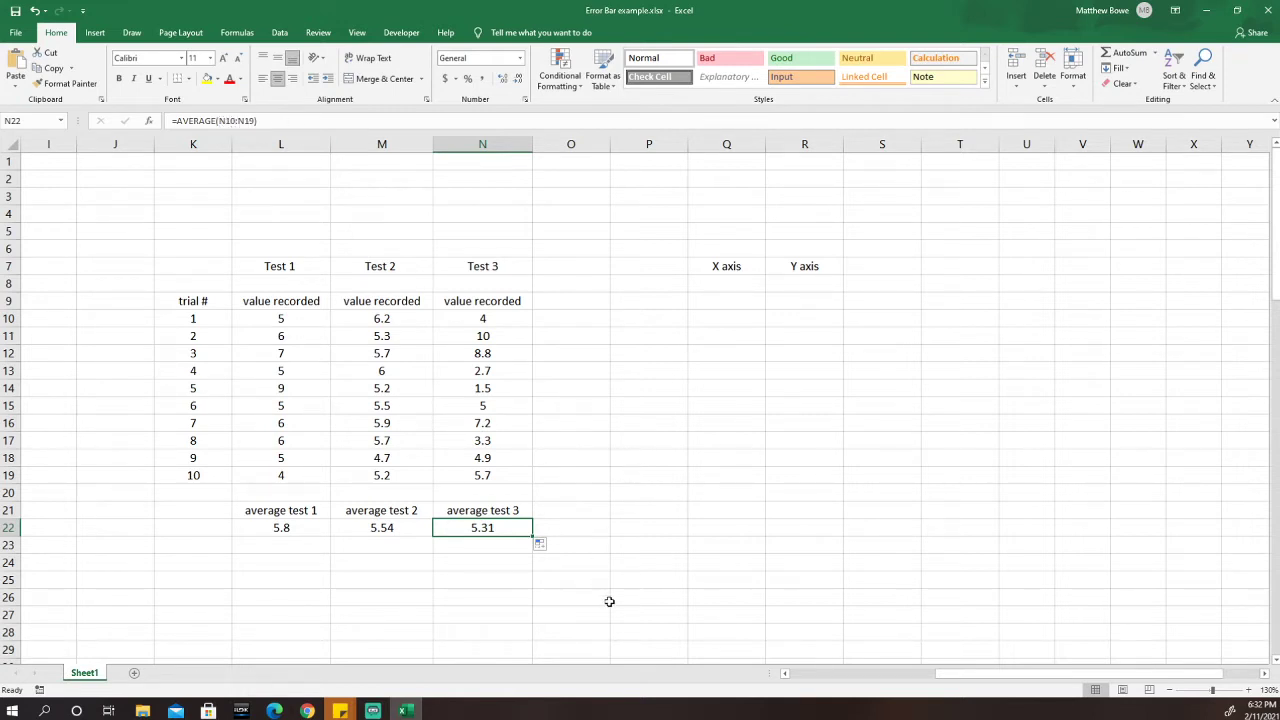
left_click(312, 529)
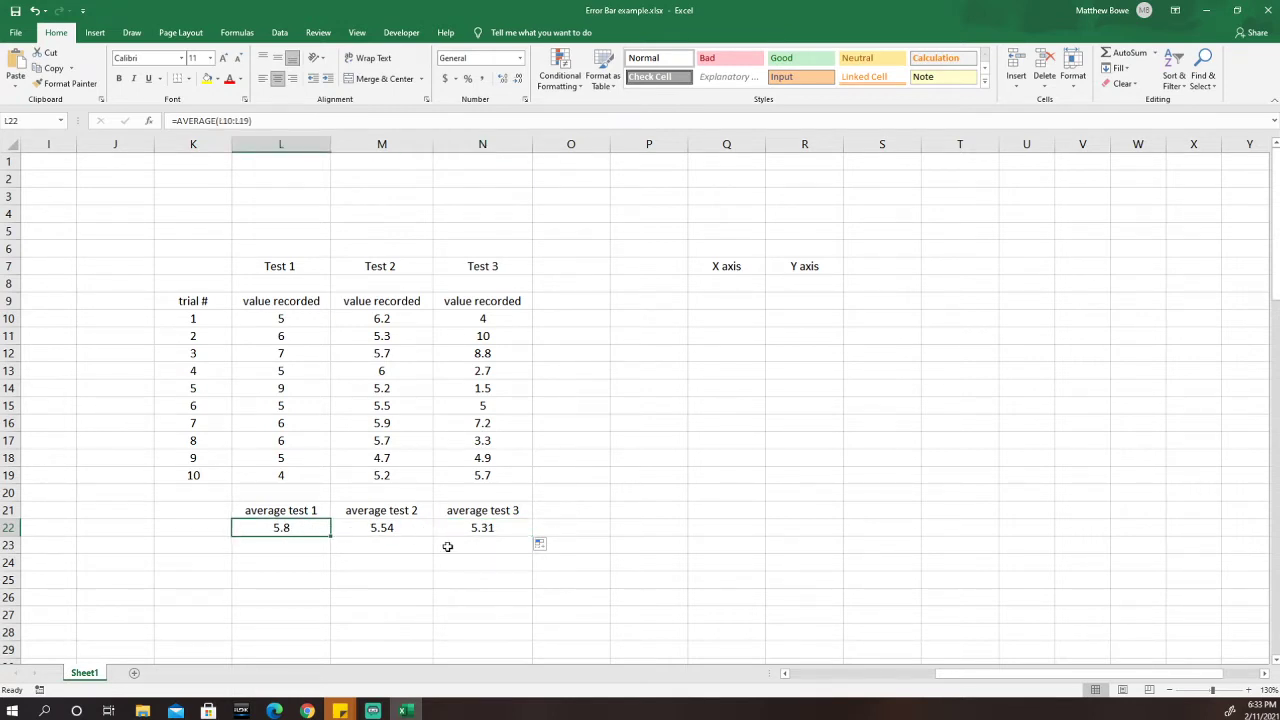
left_click(285, 566)
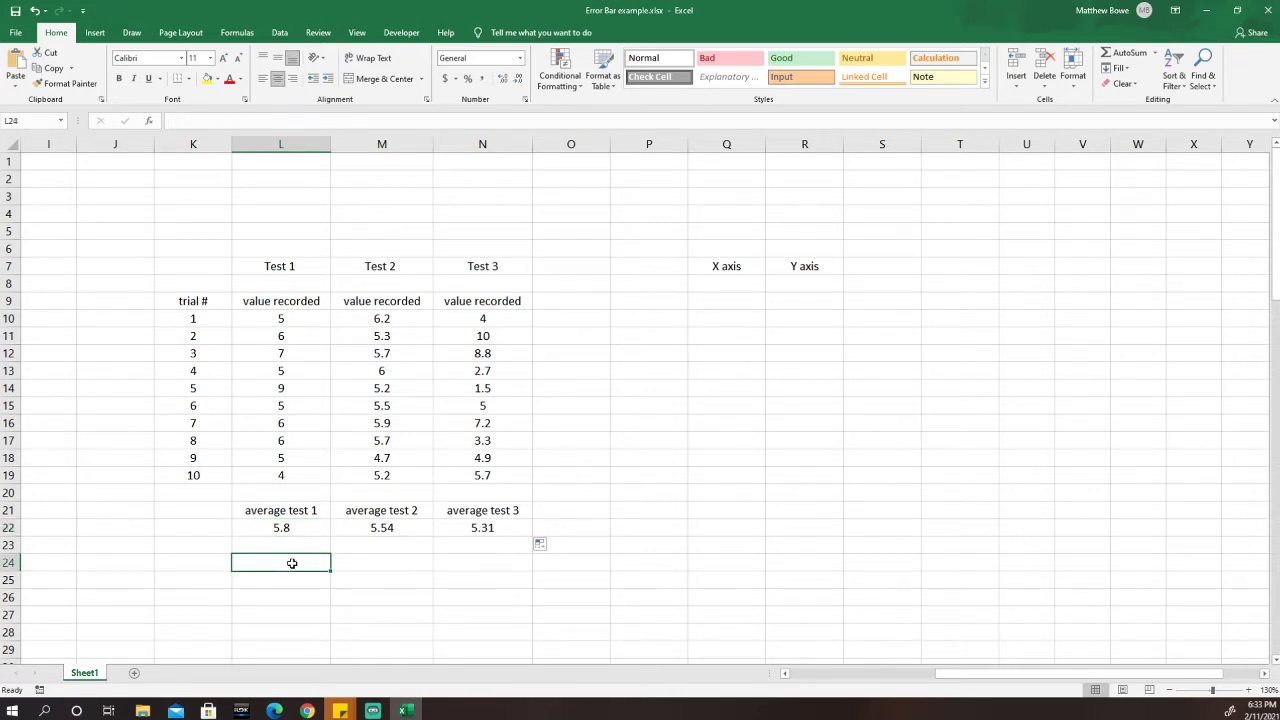
Enter the labels stdev 1, stdev 2 and stdev 3 in L24, M24 and N24.
type("sta")
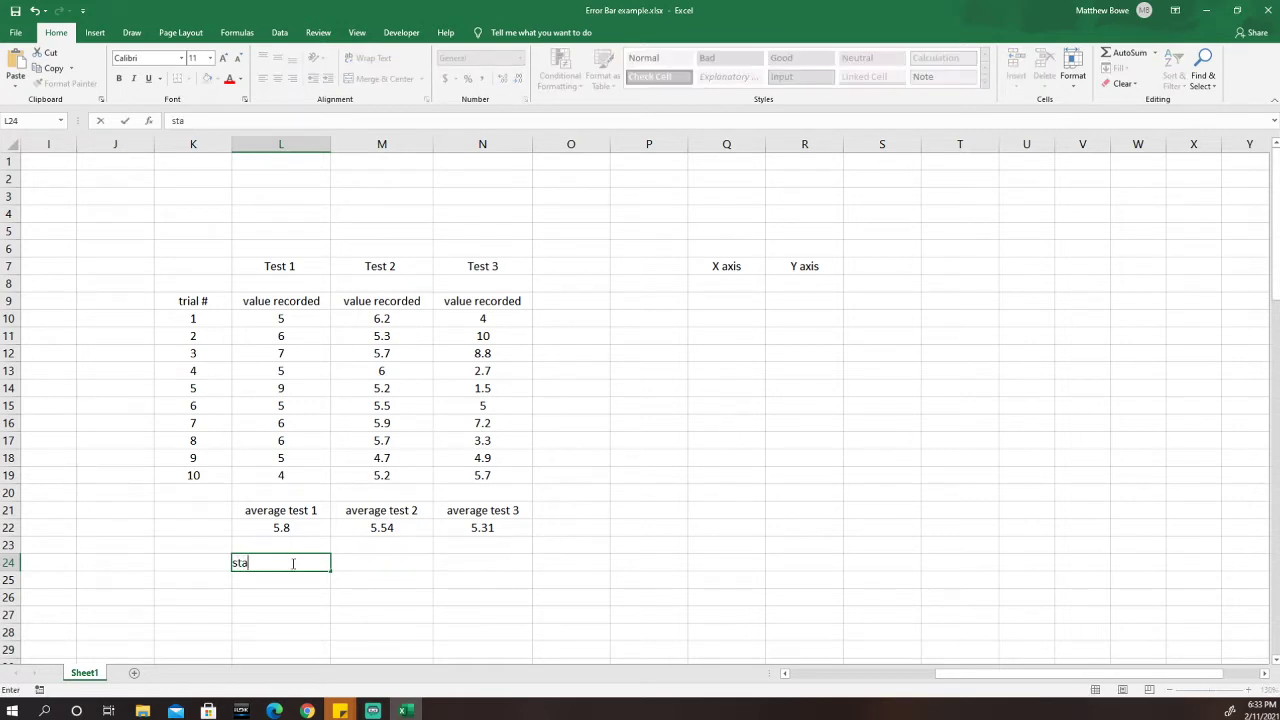
type("ndard")
key("BackSpace")
key("BackSpace")
key("BackSpace")
key("BackSpace")
key("BackSpace")
key("BackSpace")
type("dev 1")
key("Tab")
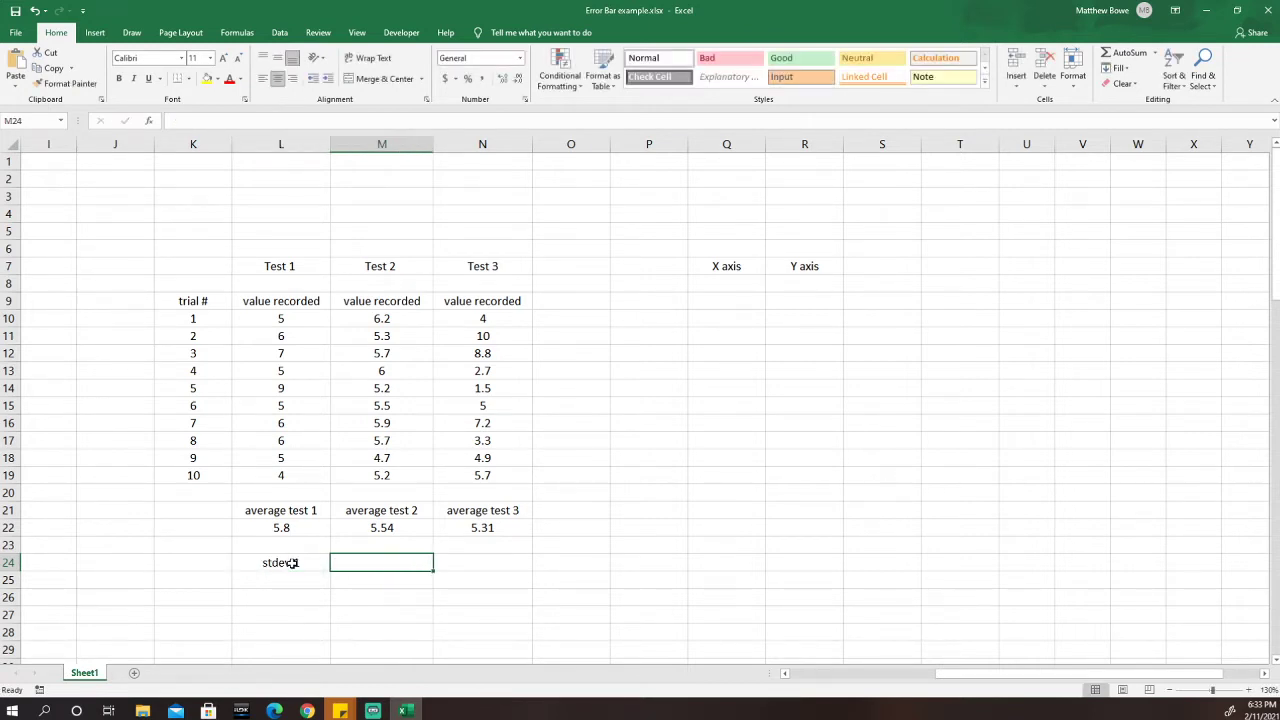
type("stdev")
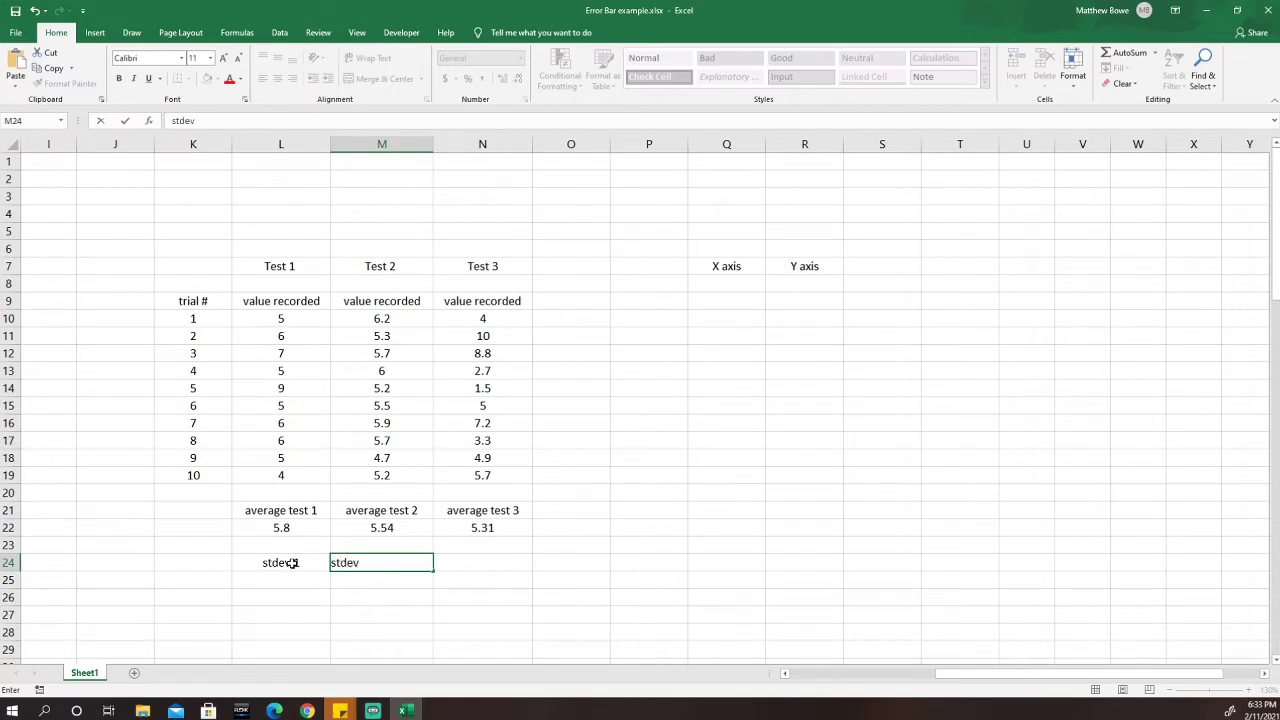
type(" 2")
key("Tab")
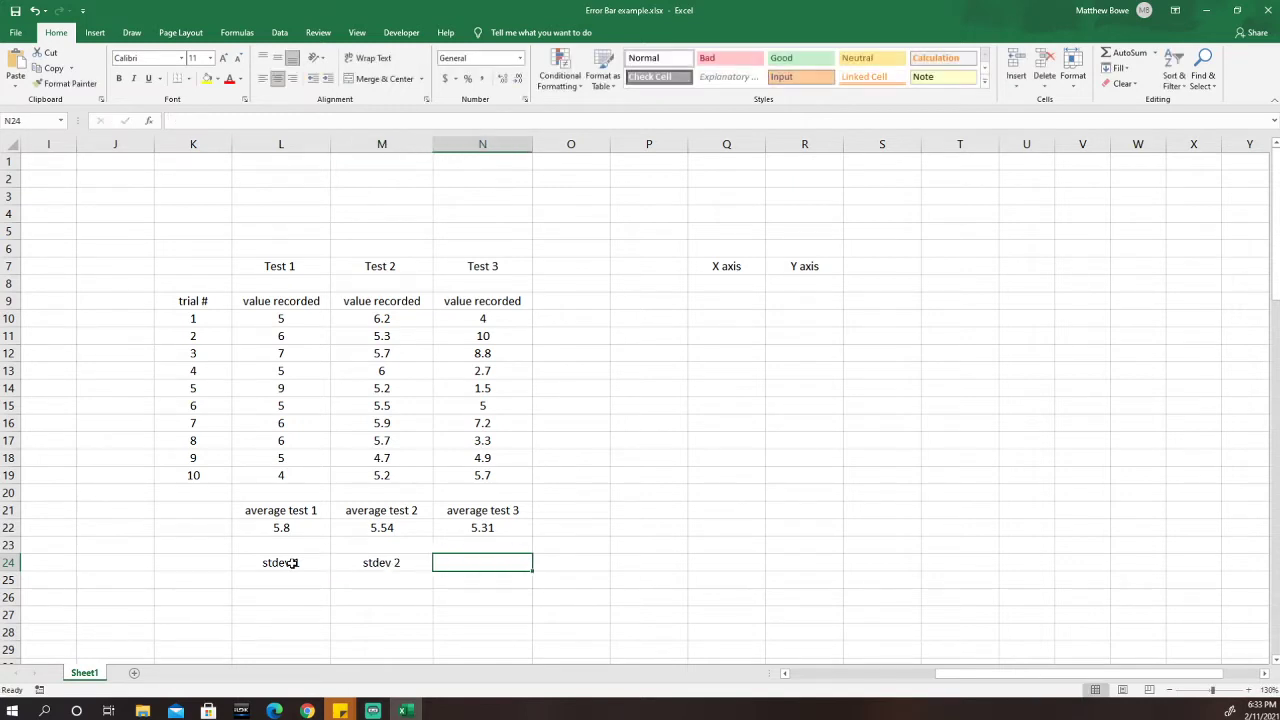
type("st")
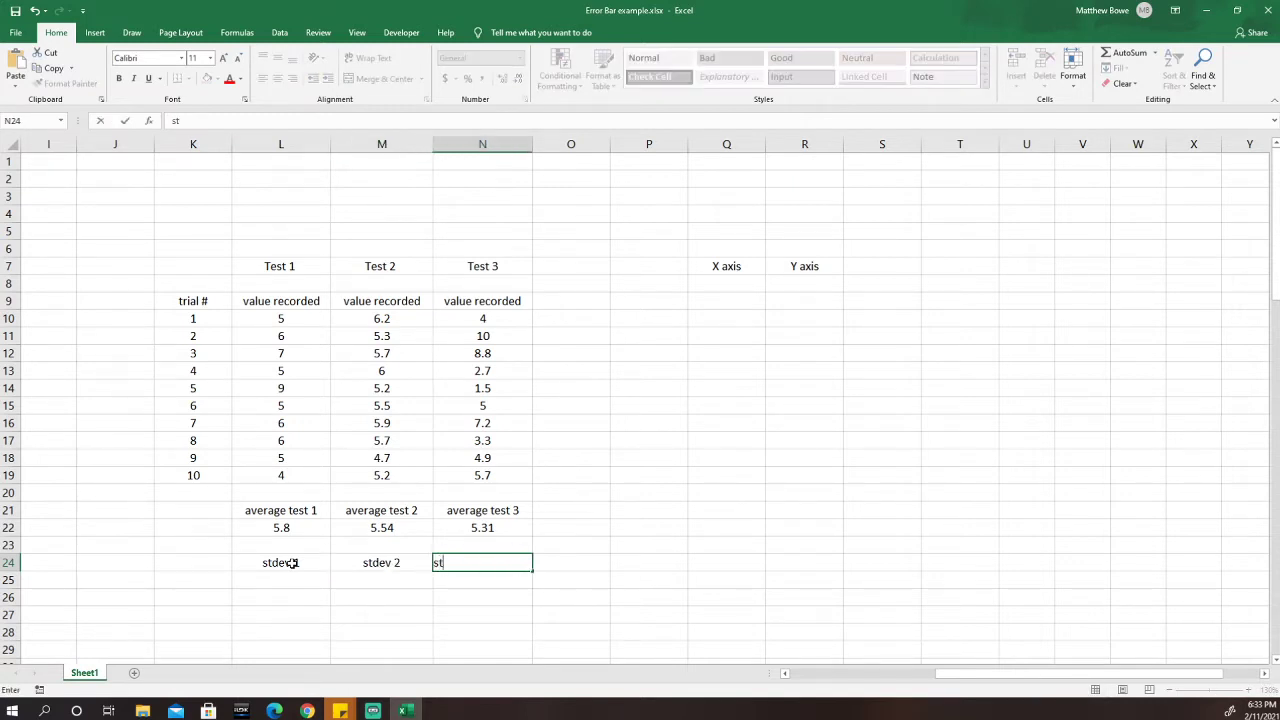
type("dev 3")
key("Return")
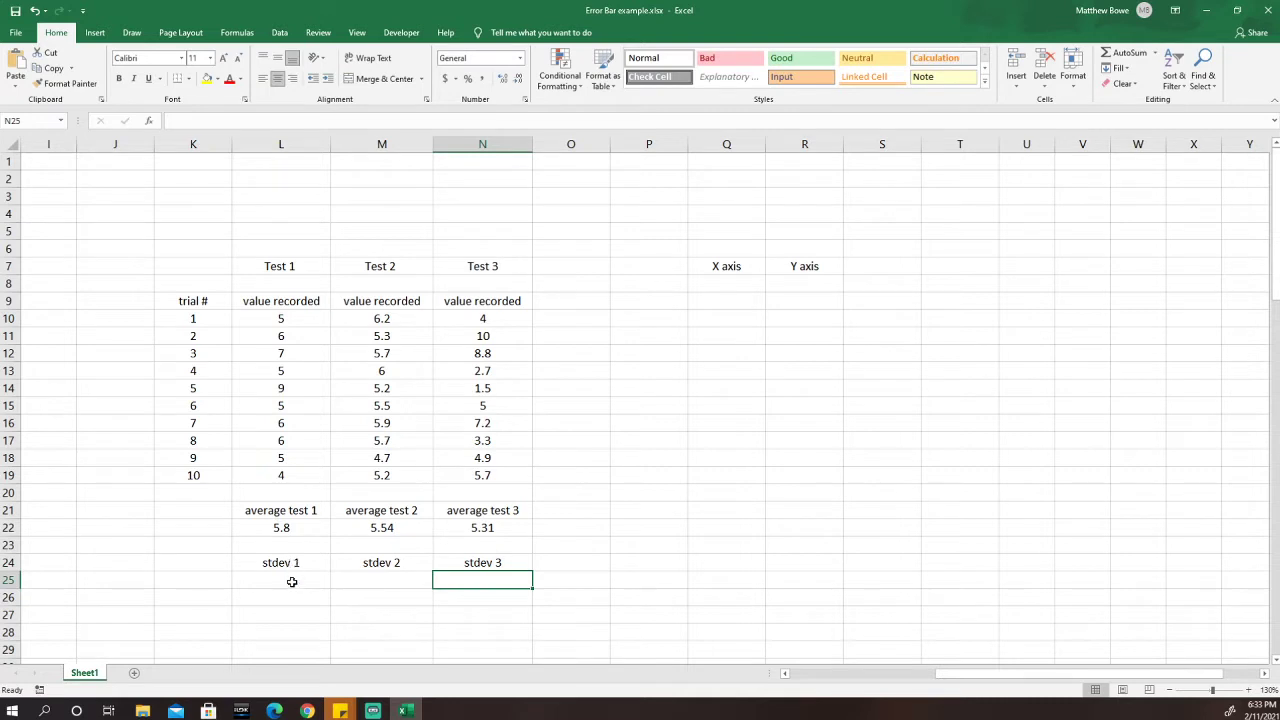
left_click(291, 582)
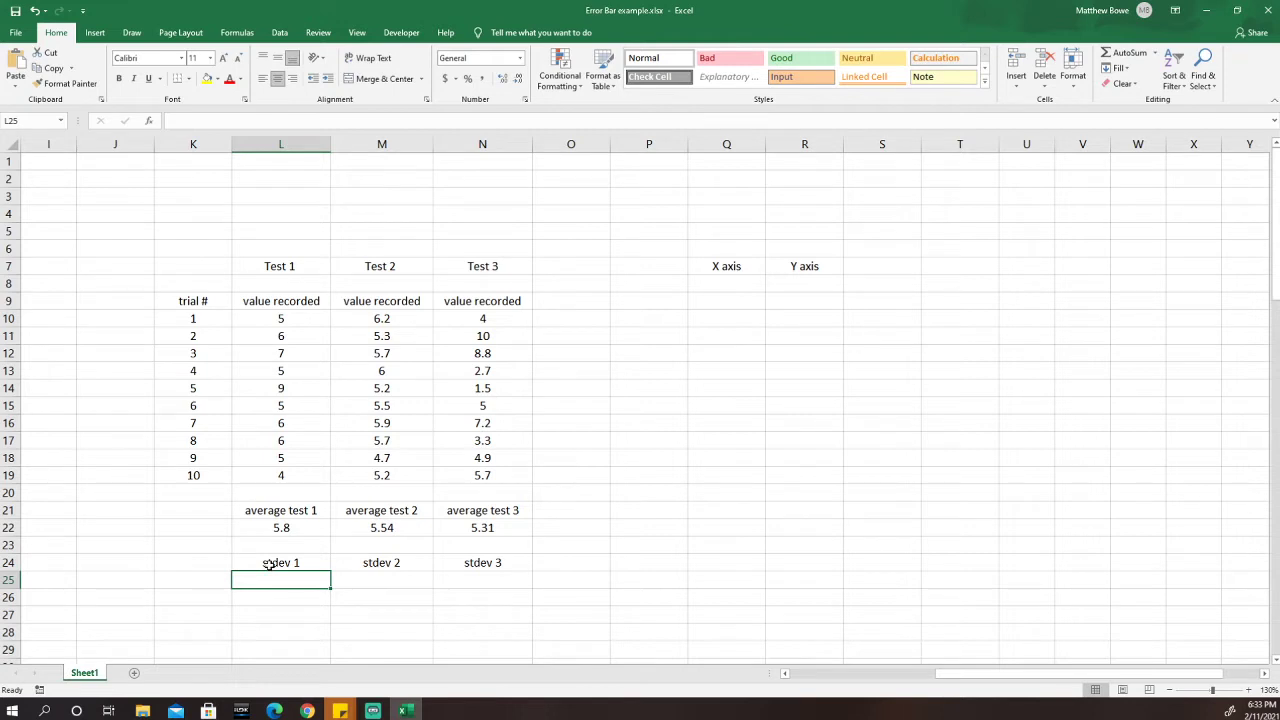
Enter =STDEV.S(L10:L19) in L25, giving 1.398411798 for Test 1.
type("=")
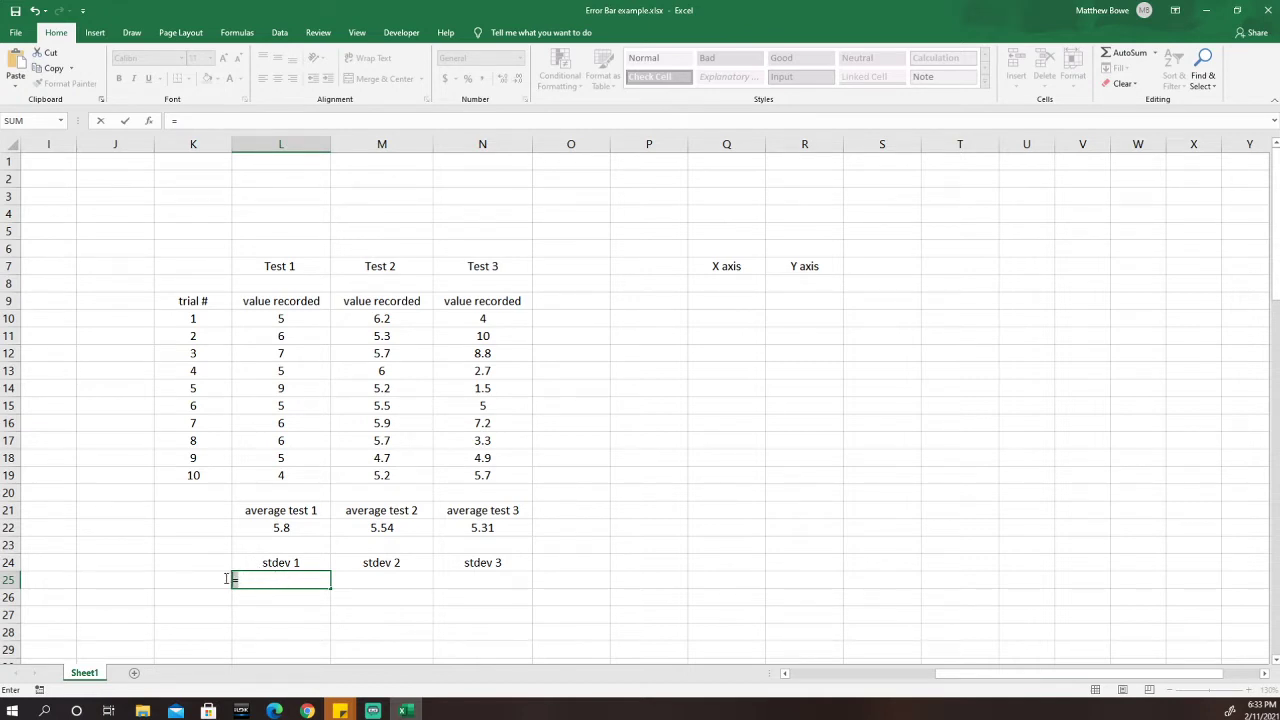
key("BackSpace")
key("Escape")
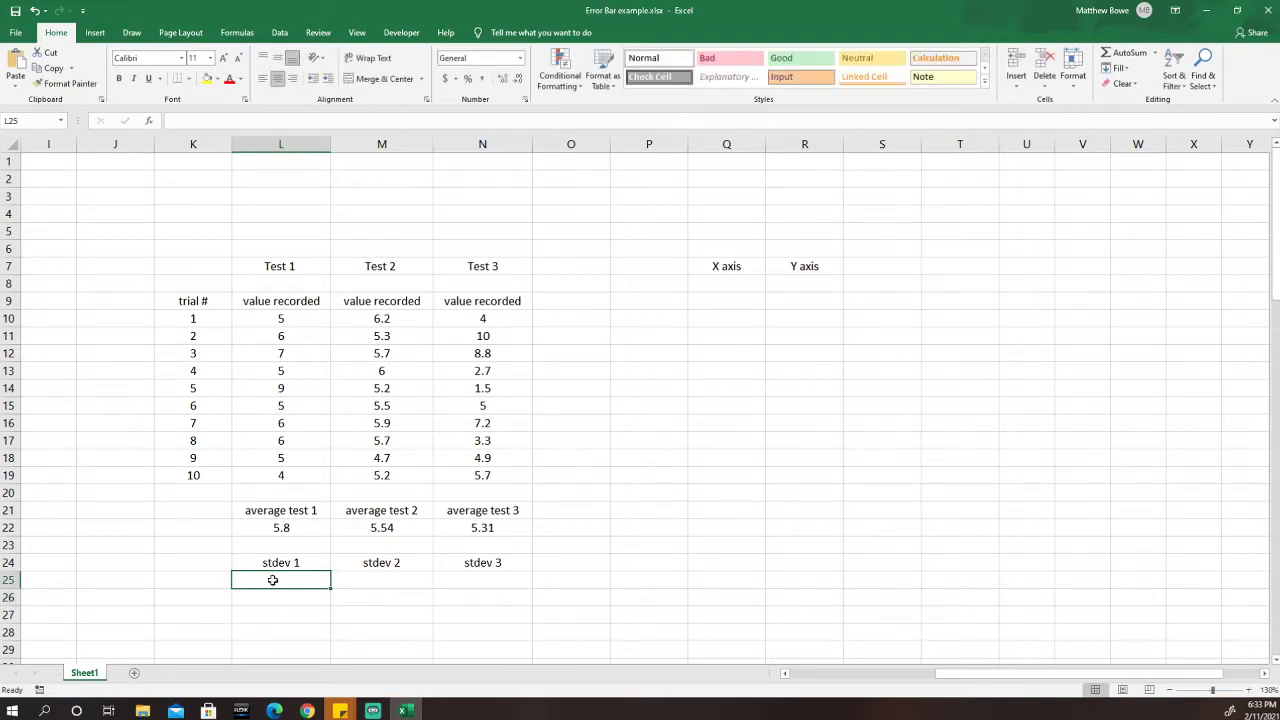
type("=")
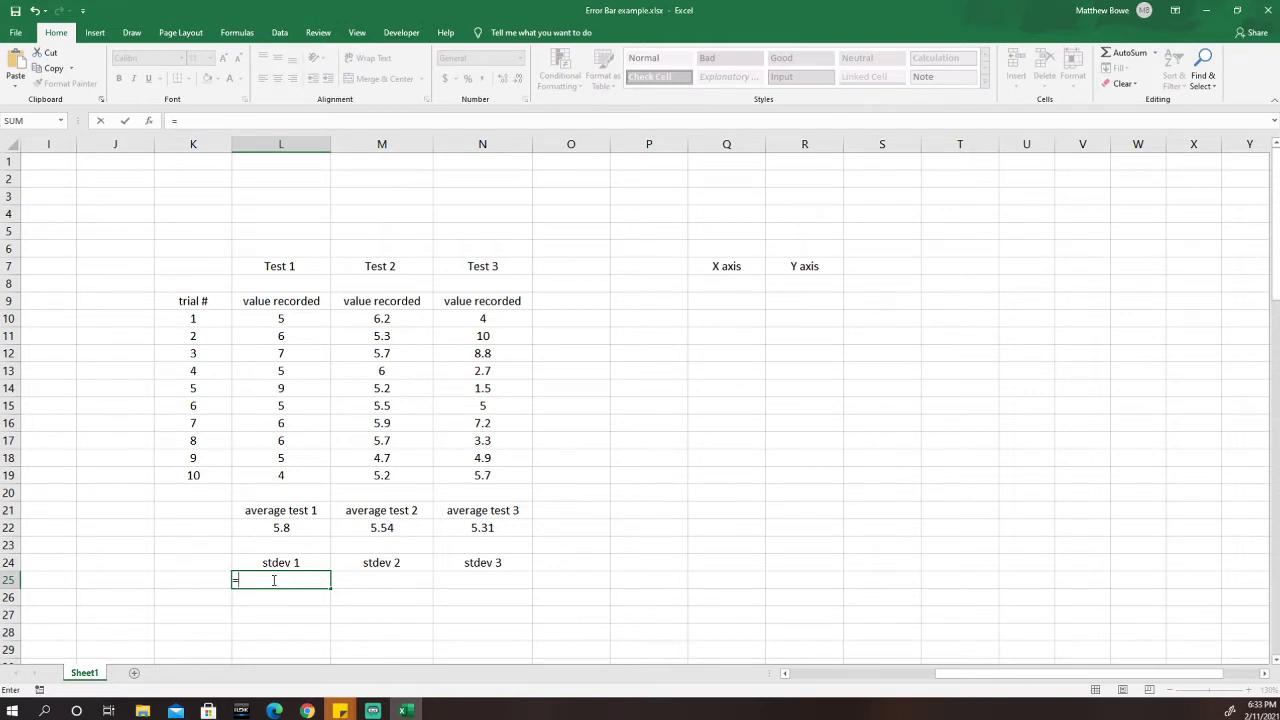
type("st")
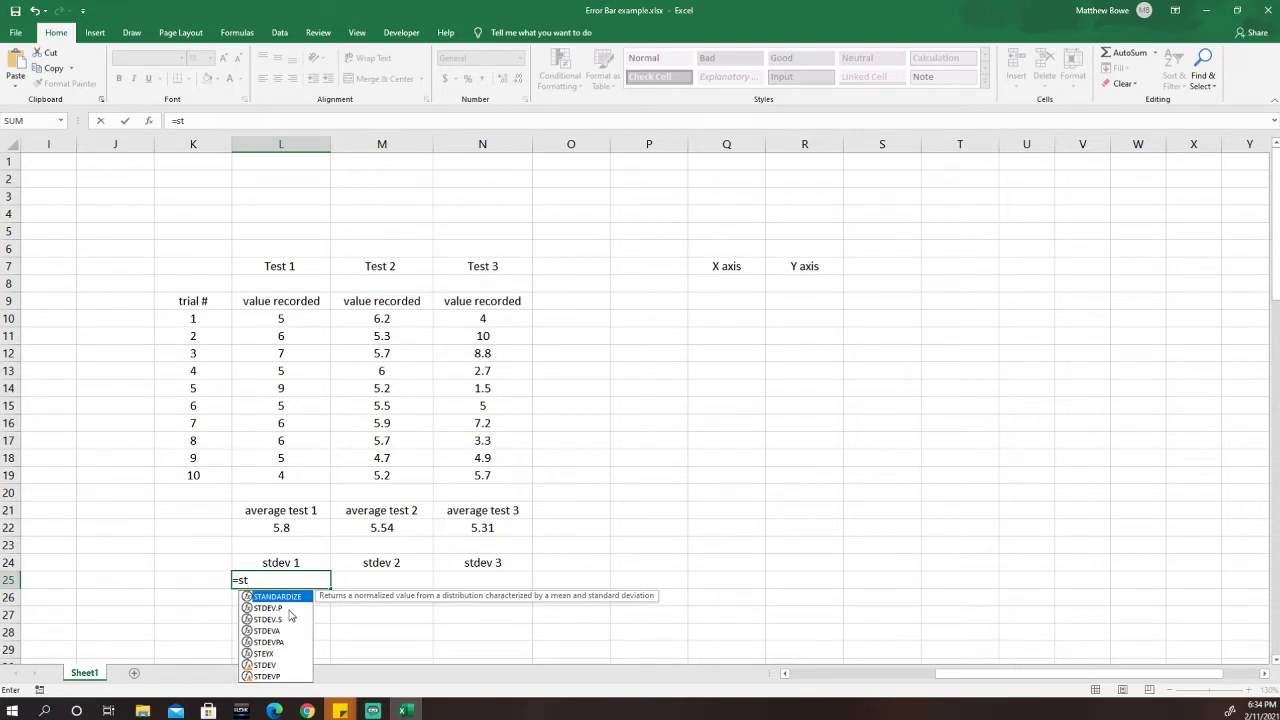
left_click(285, 609)
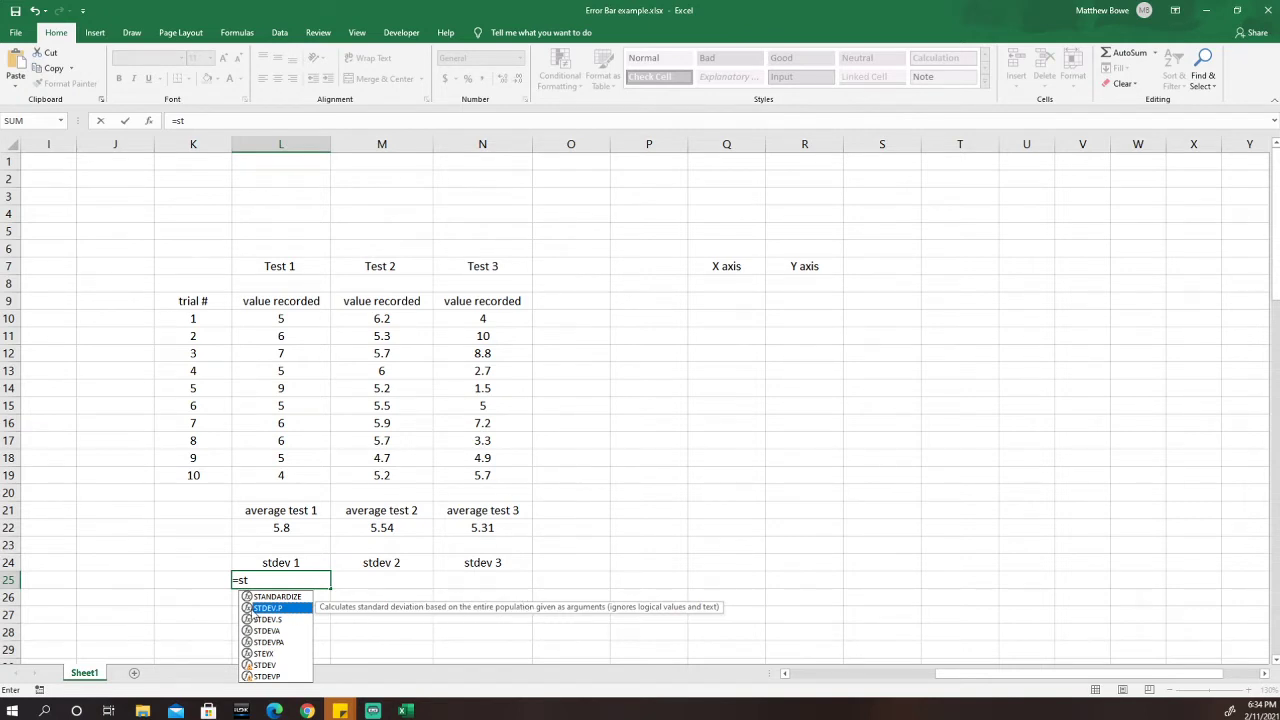
left_click(284, 621)
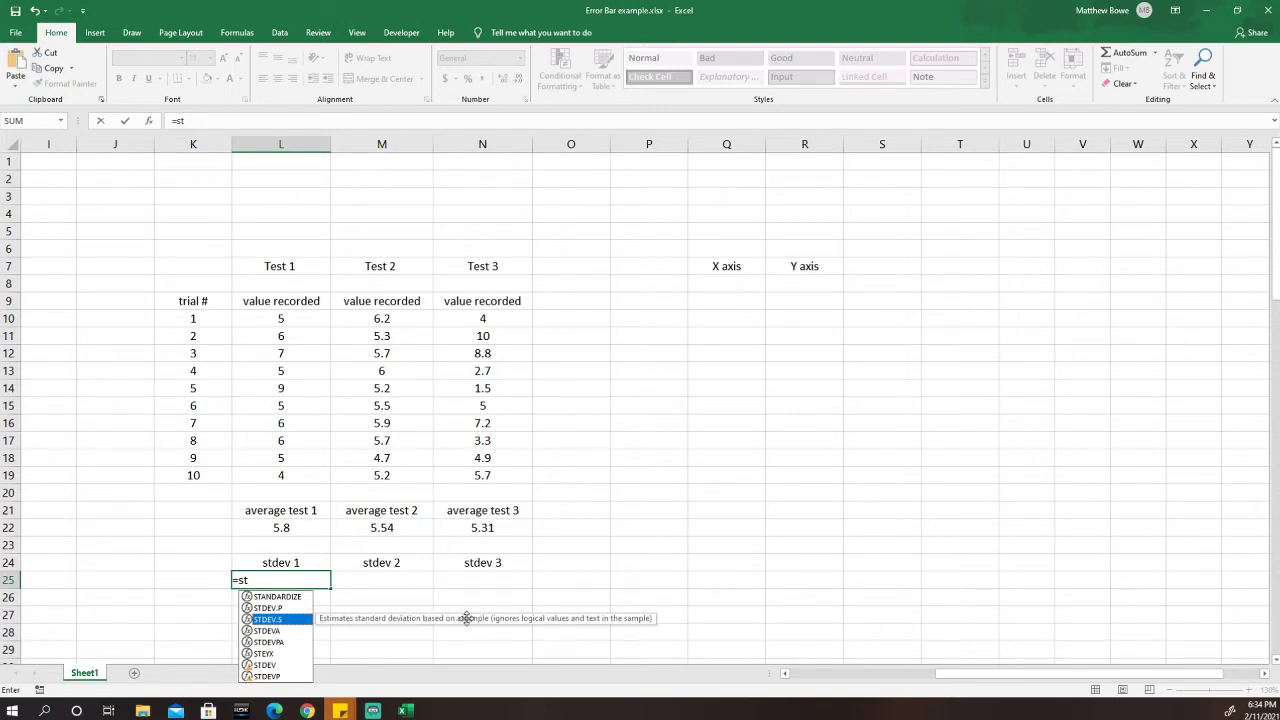
double_click(276, 620)
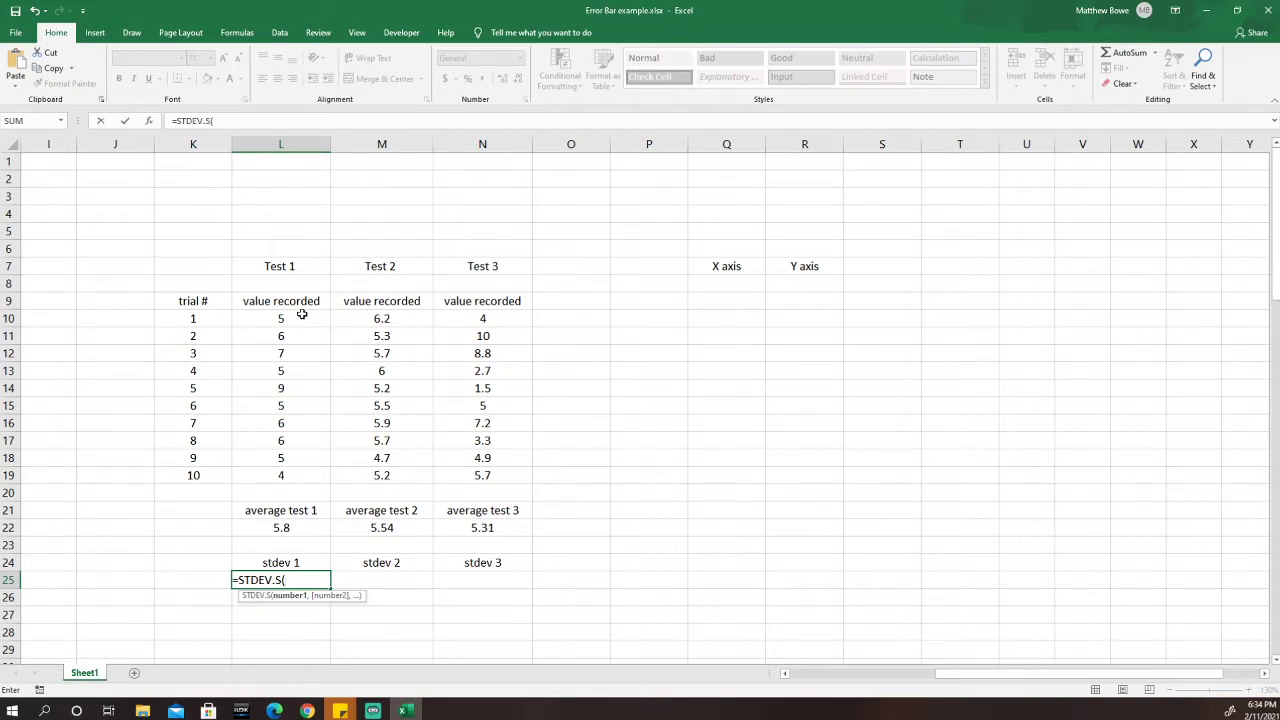
left_click_drag(298, 318, 294, 468)
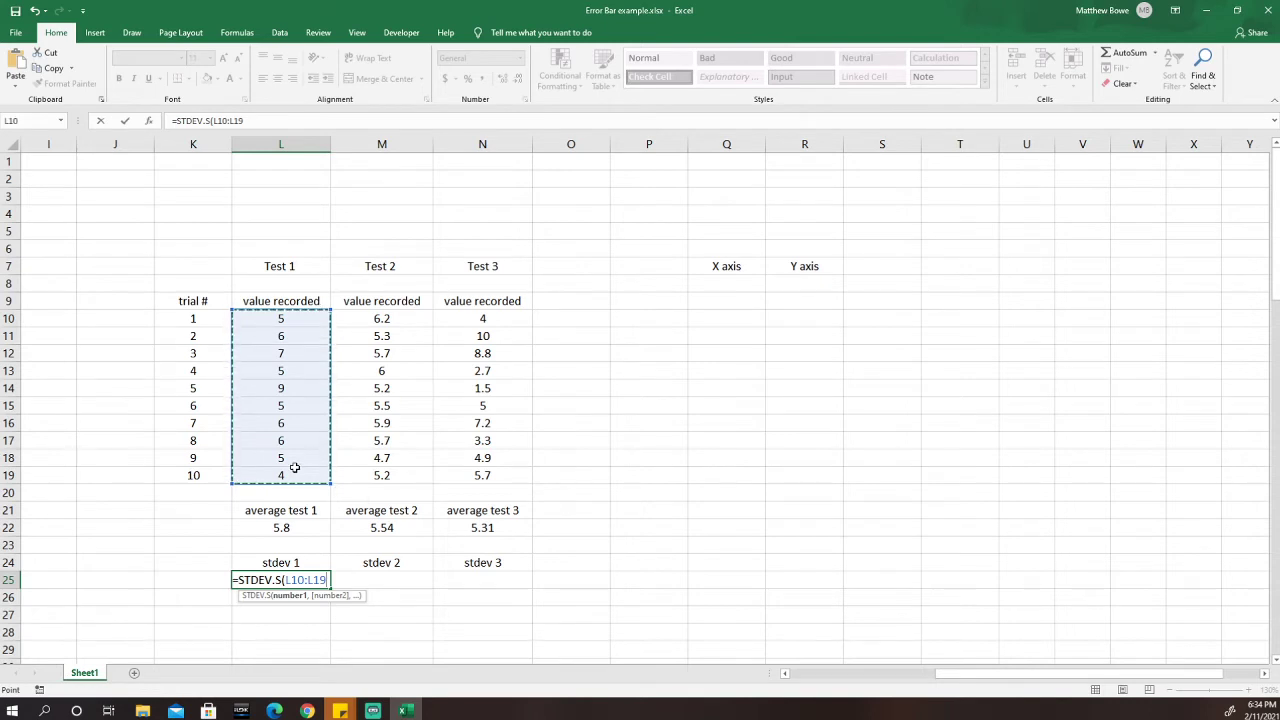
key("Return")
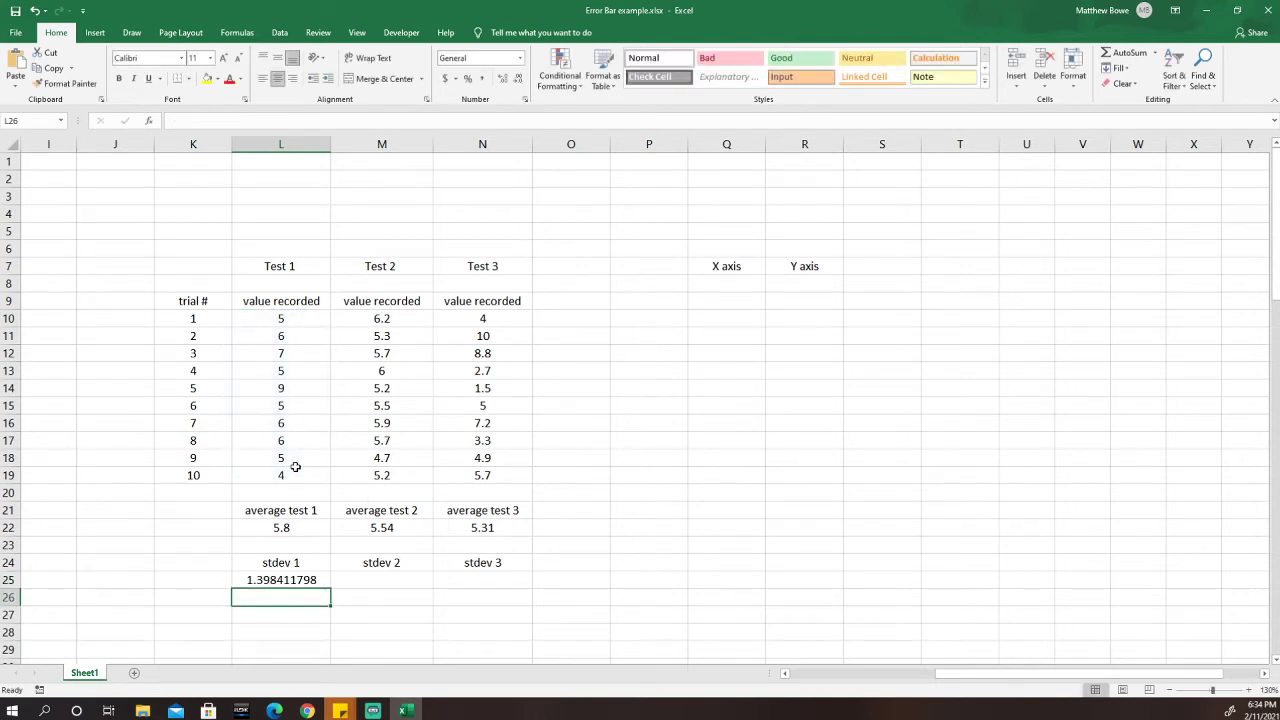
left_click(322, 581)
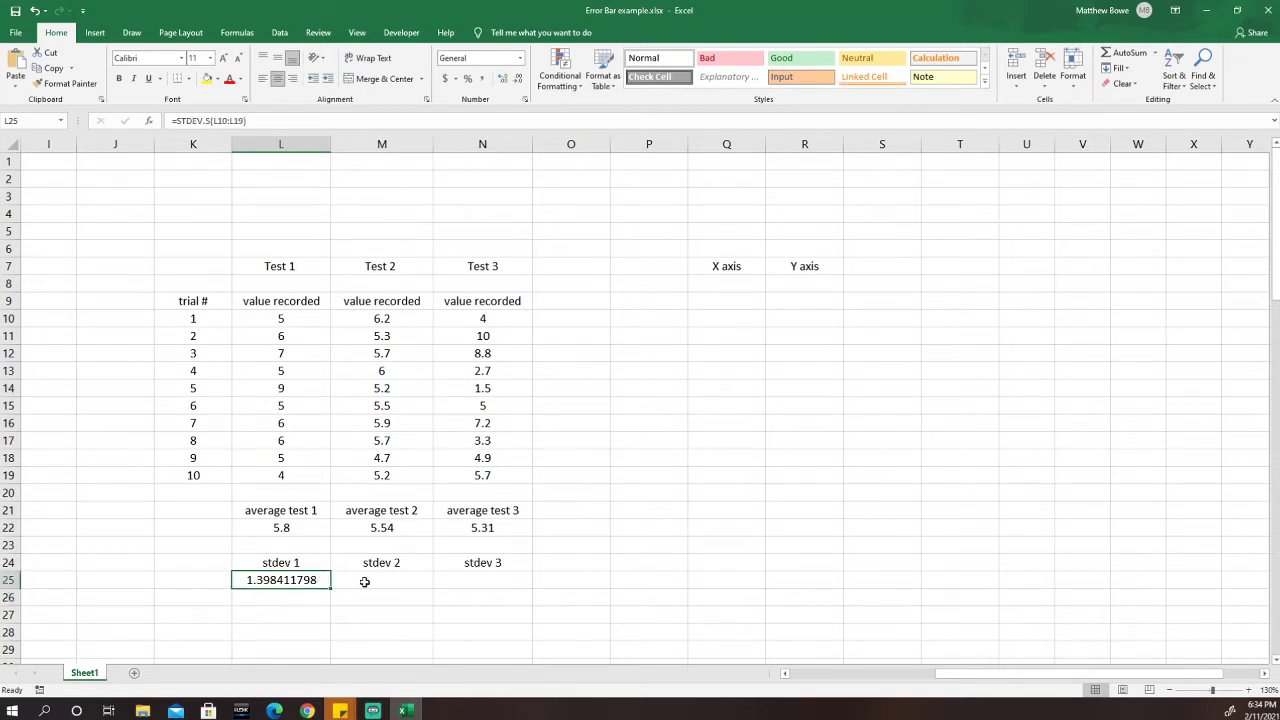
Copy the L25 STDEV.S formula into M25 and N25, giving 0.450185147 and 2.692561771.
left_click(364, 582)
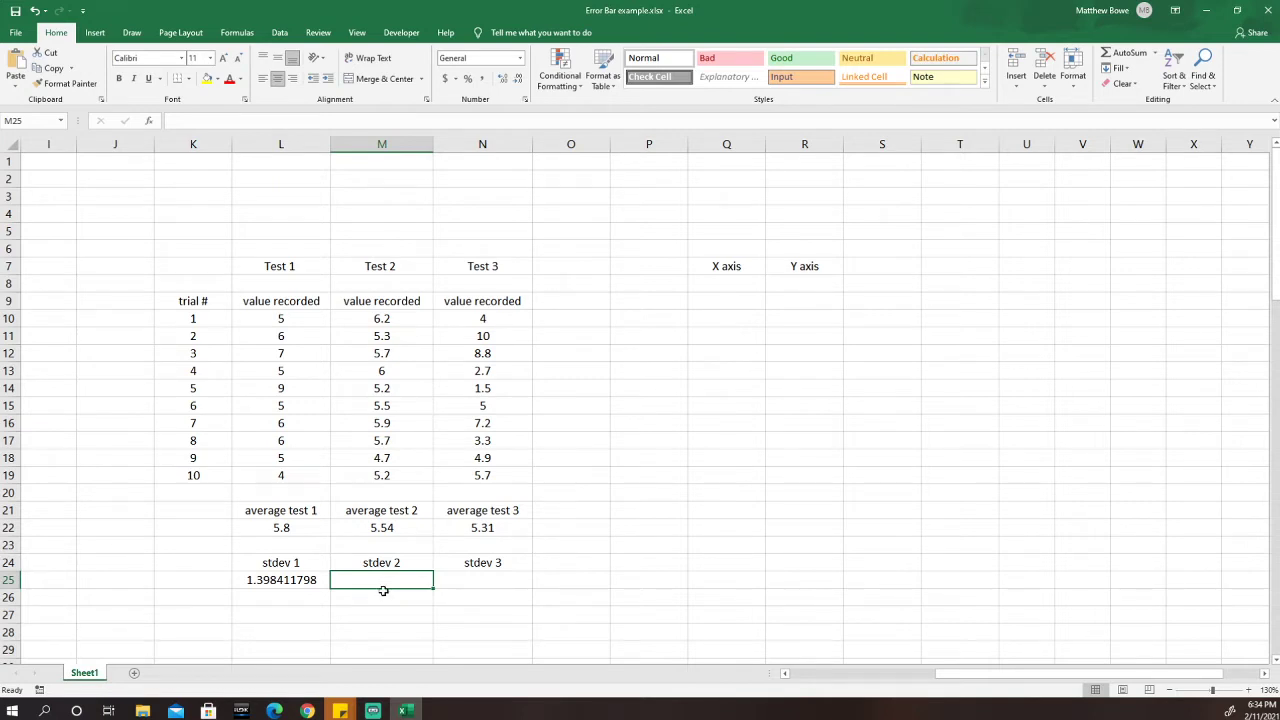
type("=st")
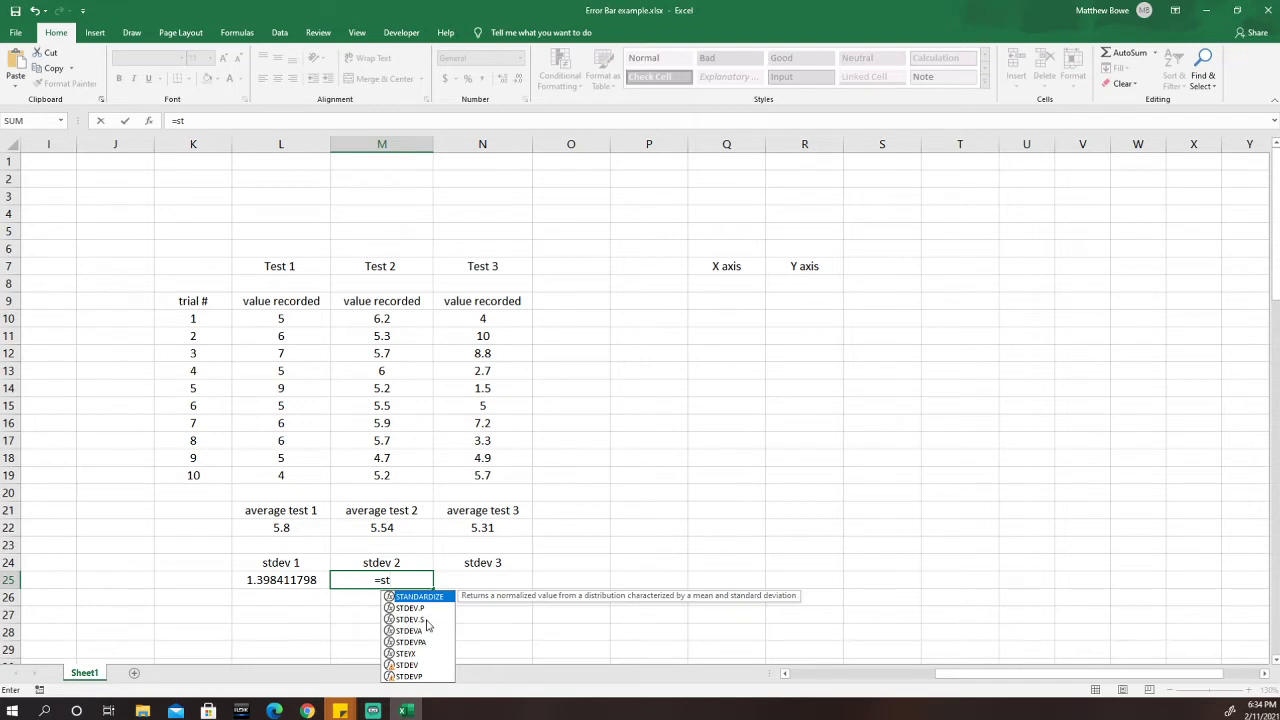
key("BackSpace")
key("BackSpace")
key("BackSpace")
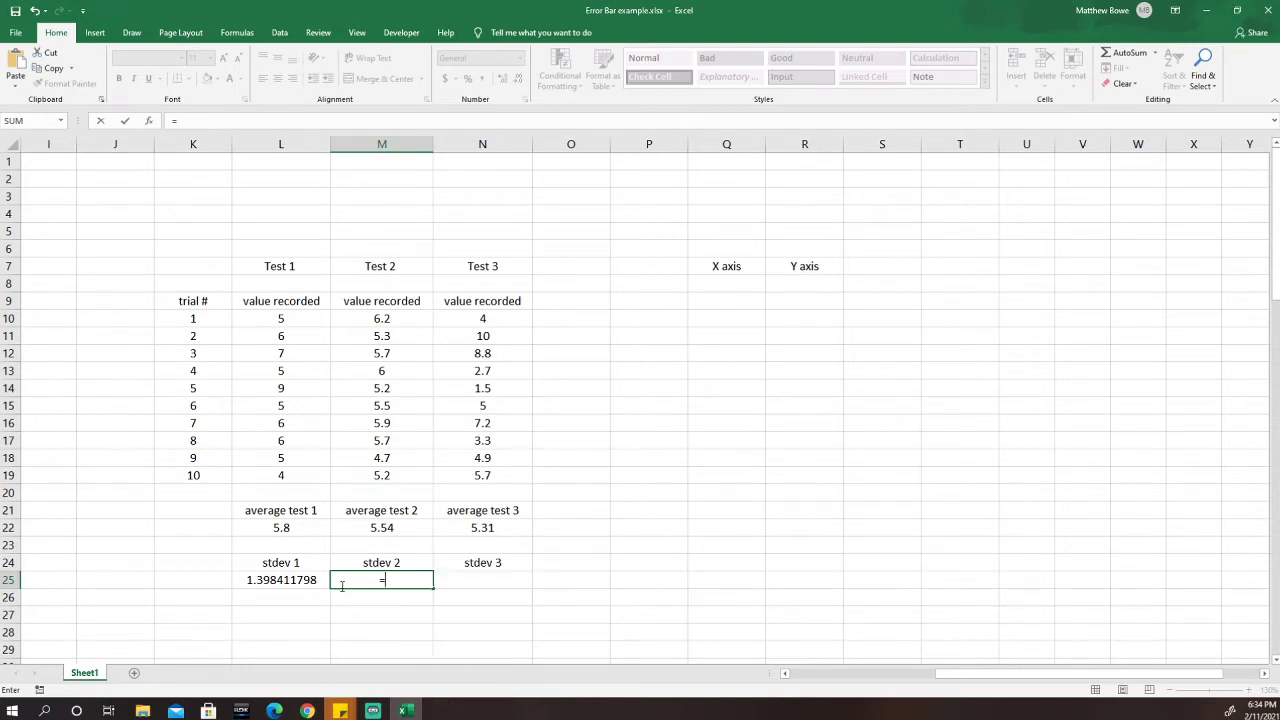
left_click(312, 582)
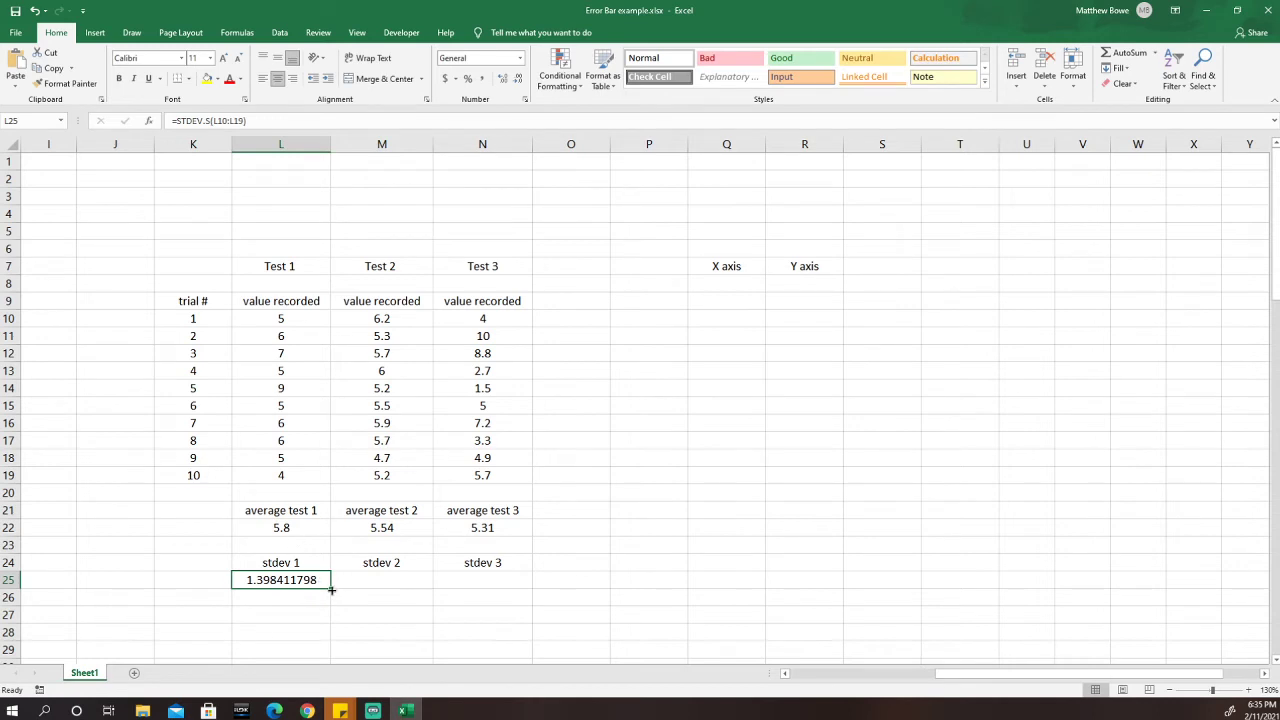
left_click_drag(330, 590, 491, 589)
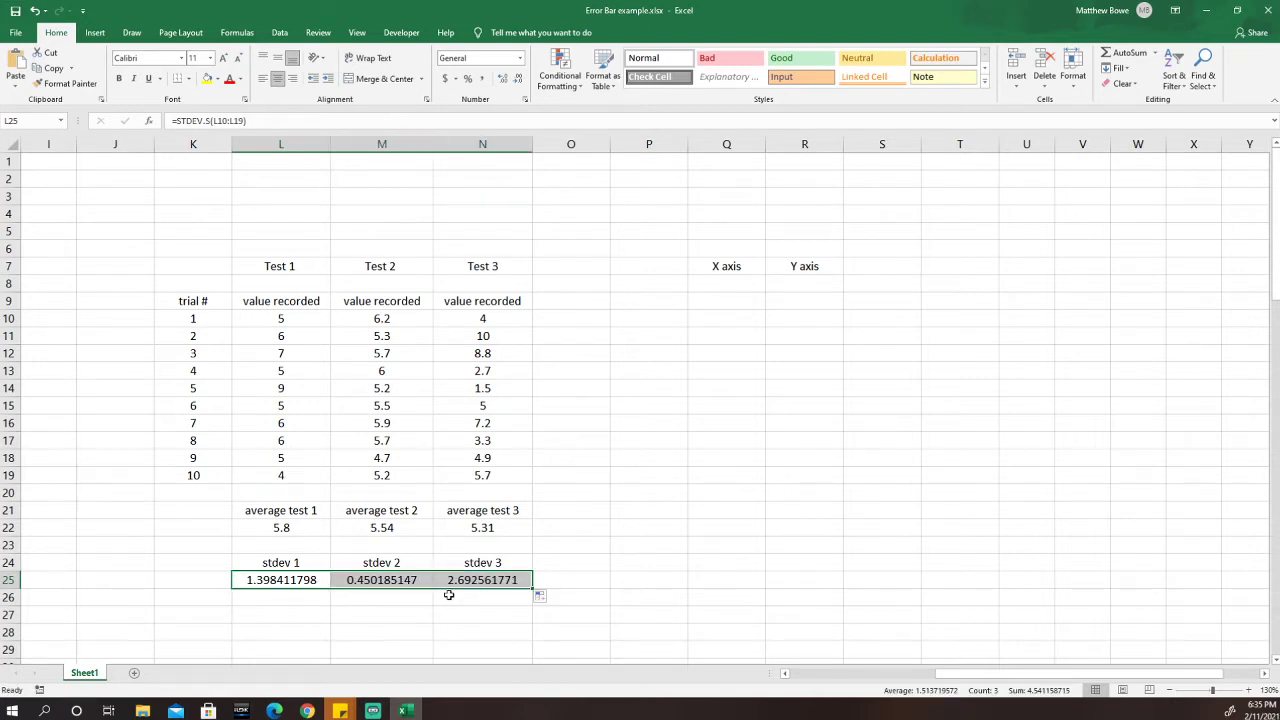
Check the copied standard deviation formulas for Test 2 and Test 3.
left_click(417, 596)
left_click(412, 582)
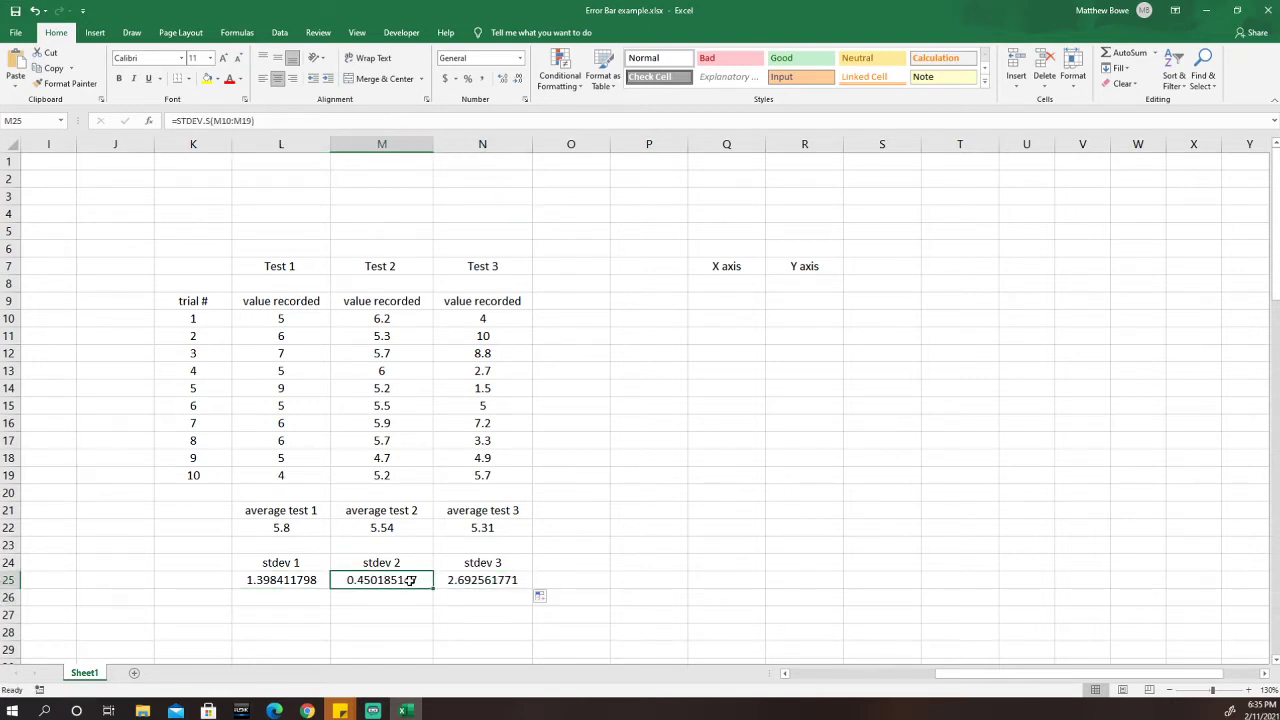
left_click(482, 582)
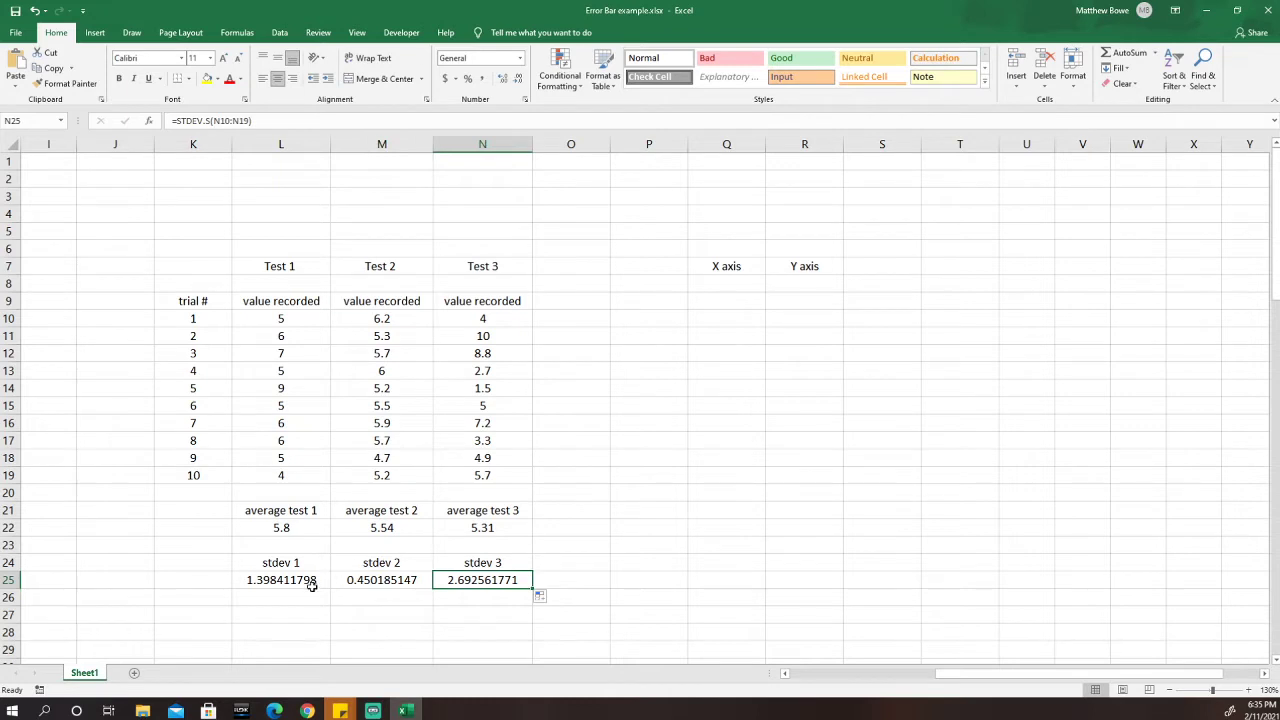
left_click(379, 580)
left_click(485, 580)
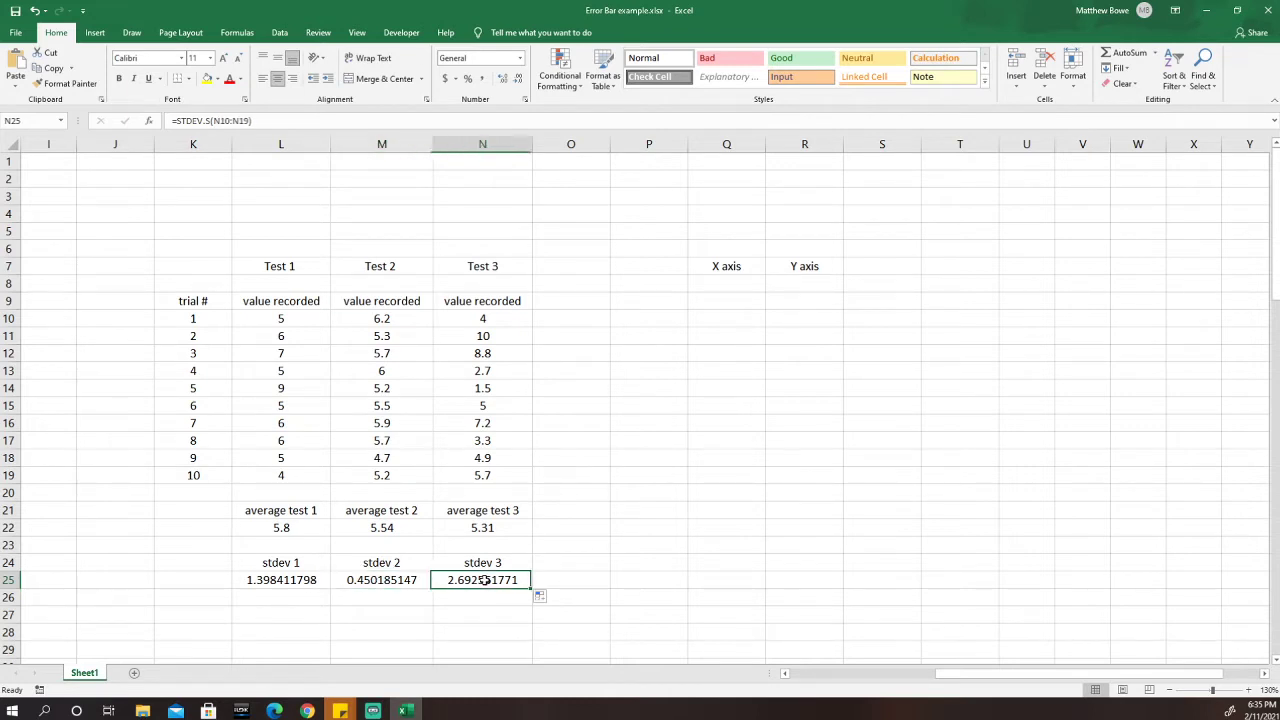
left_click(381, 583)
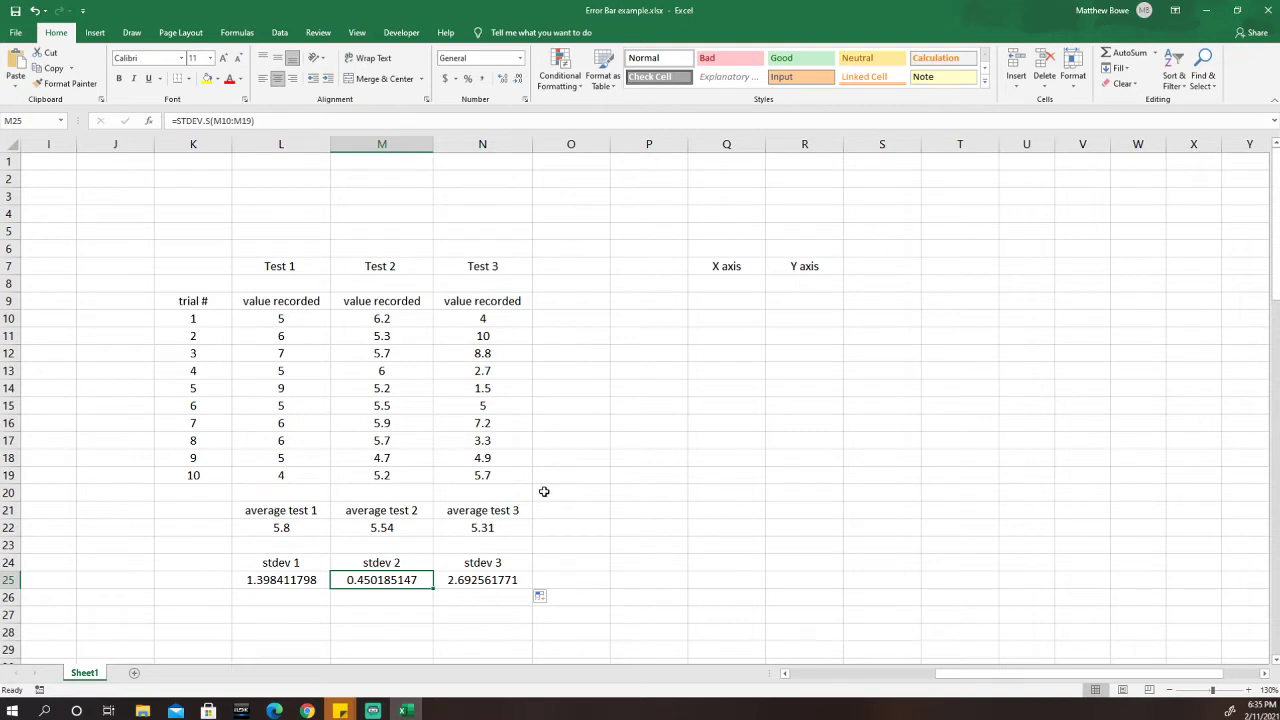
Enter the labels SE 1, SE2 and SE 3 in L27, M27 and N27.
left_click(300, 615)
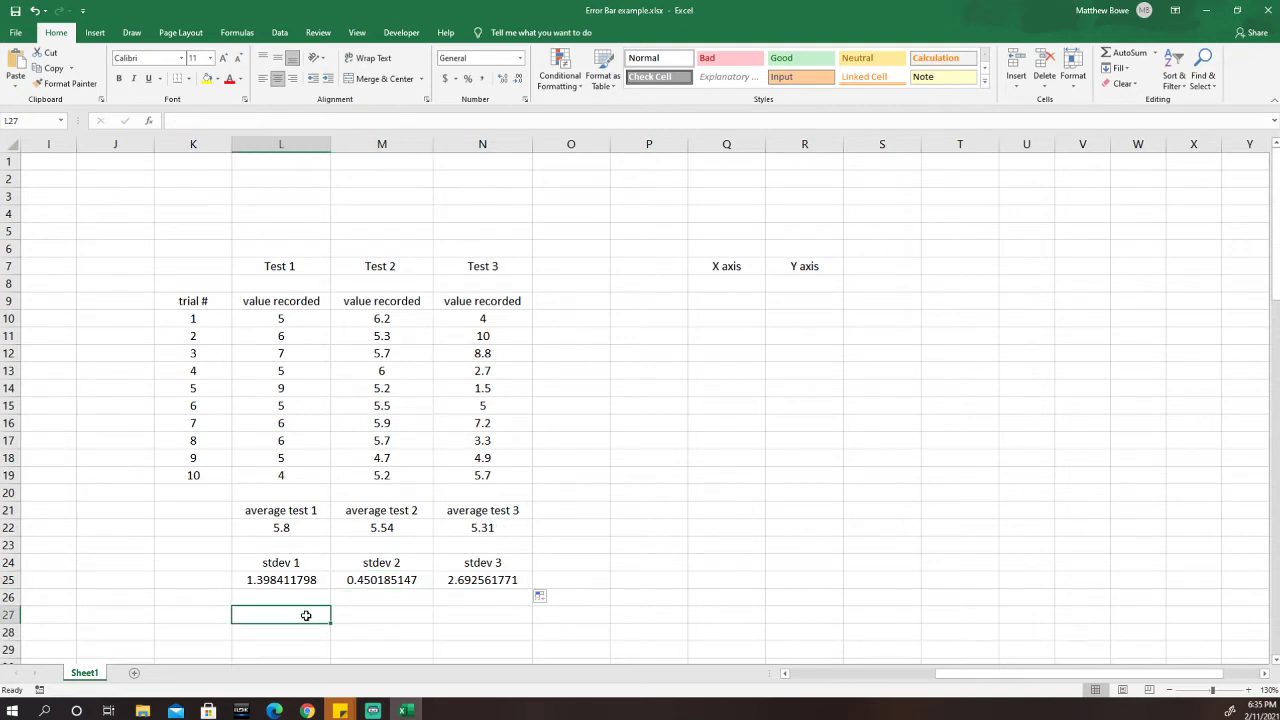
type("sE 1")
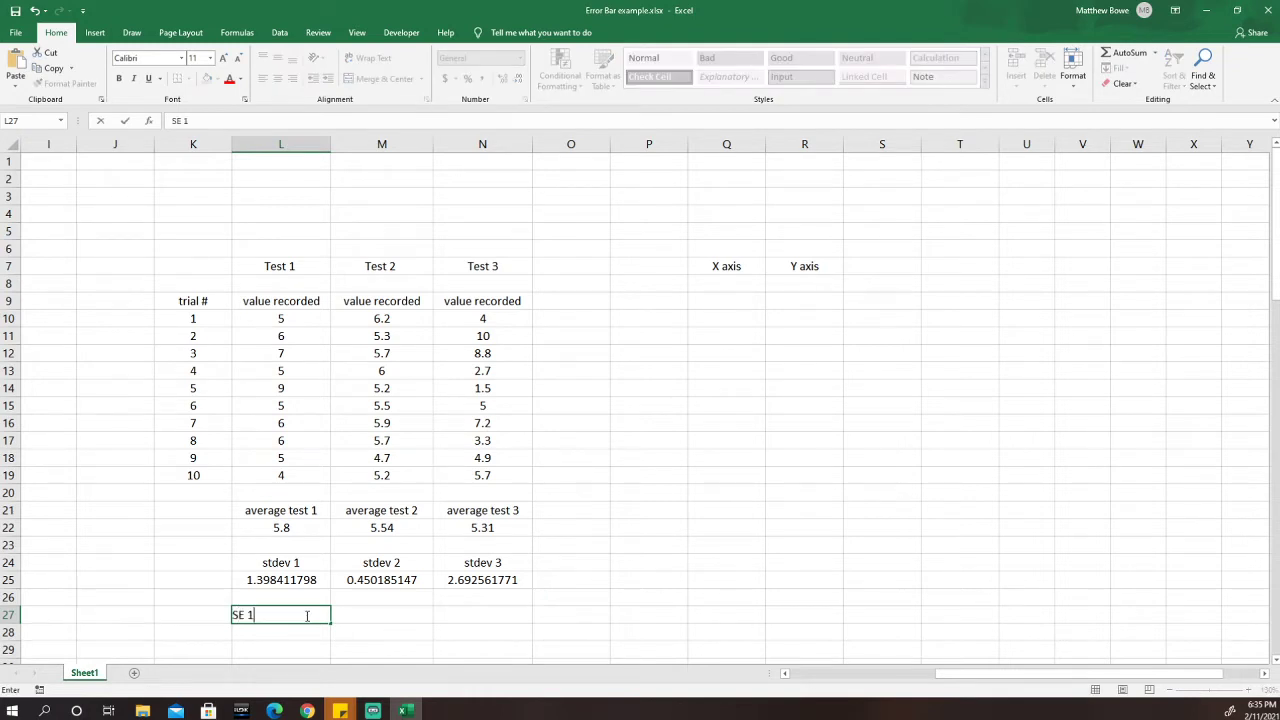
key("Tab")
type("SE")
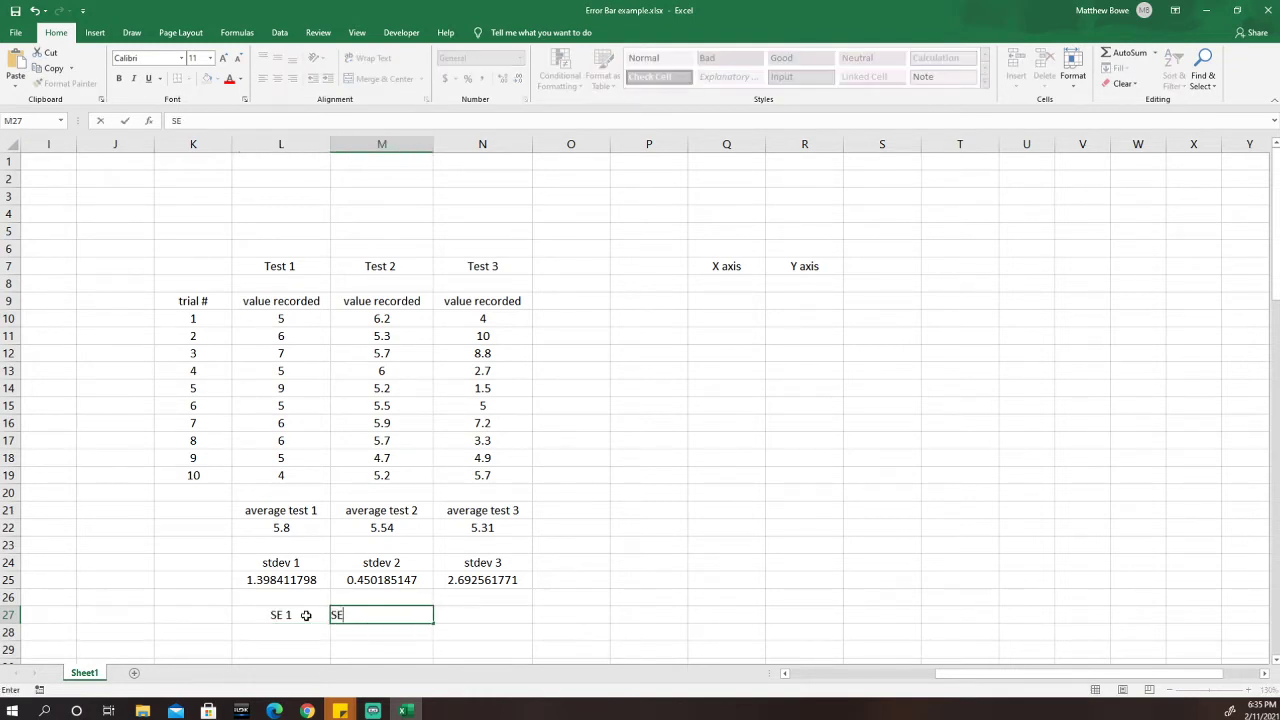
type("2")
key("Tab")
type("S")
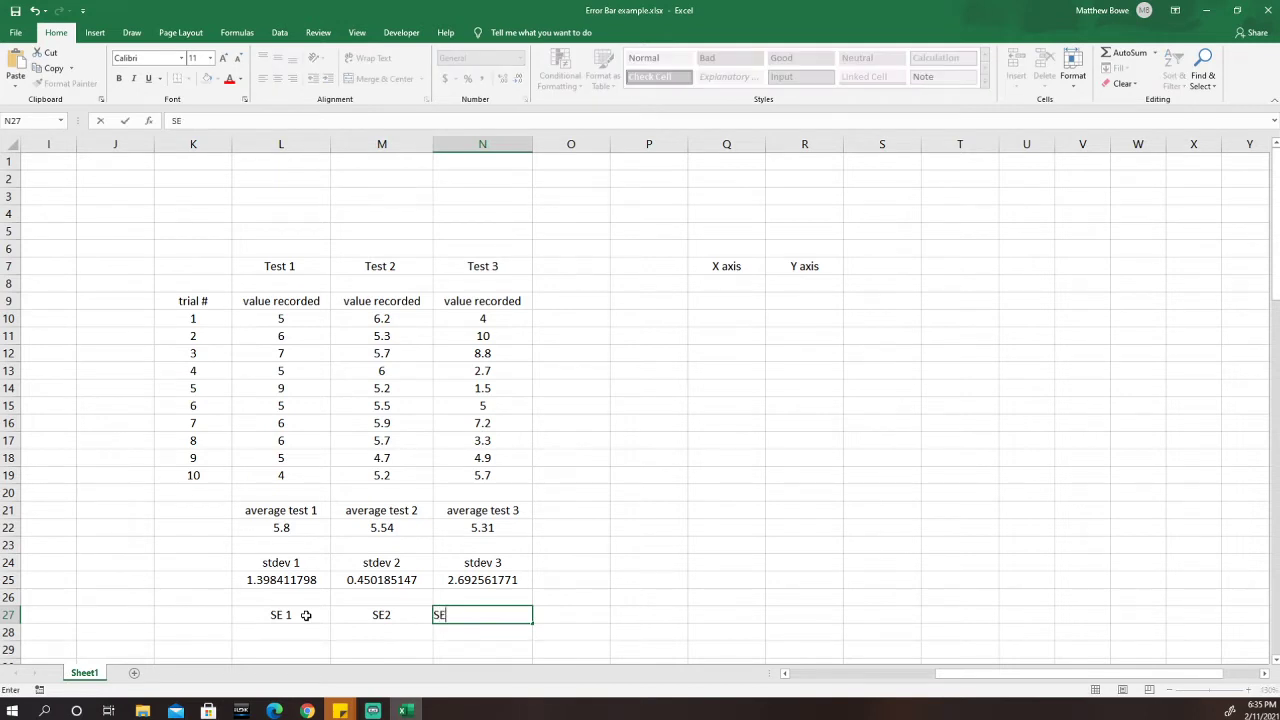
key("Return")
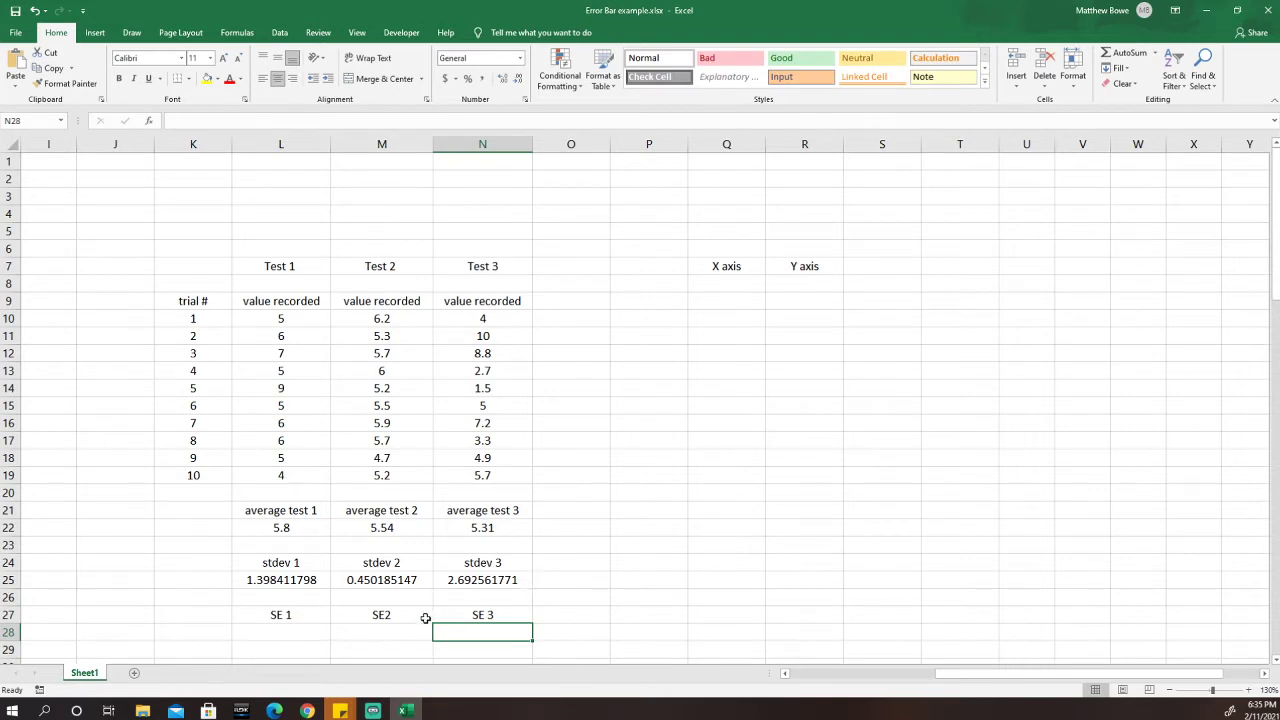
left_click(311, 631)
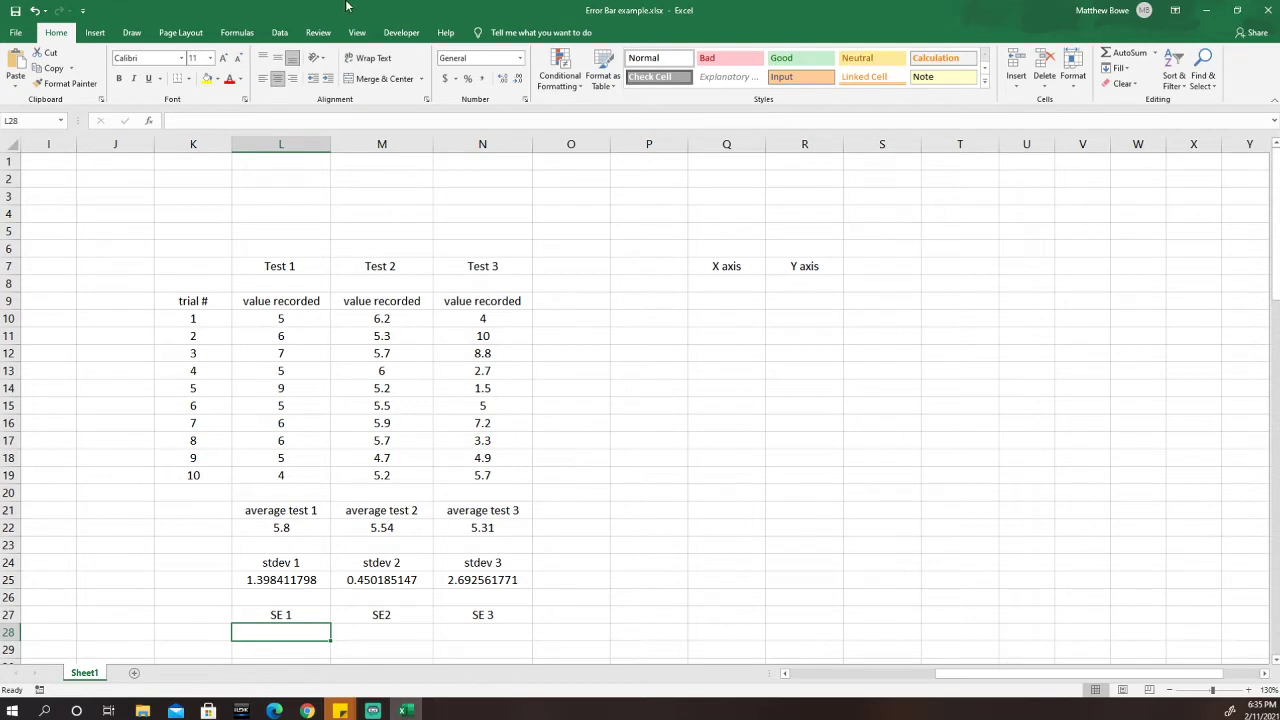
Handwrite SE = s/√n in black pen ink to the left of the table.
left_click(131, 32)
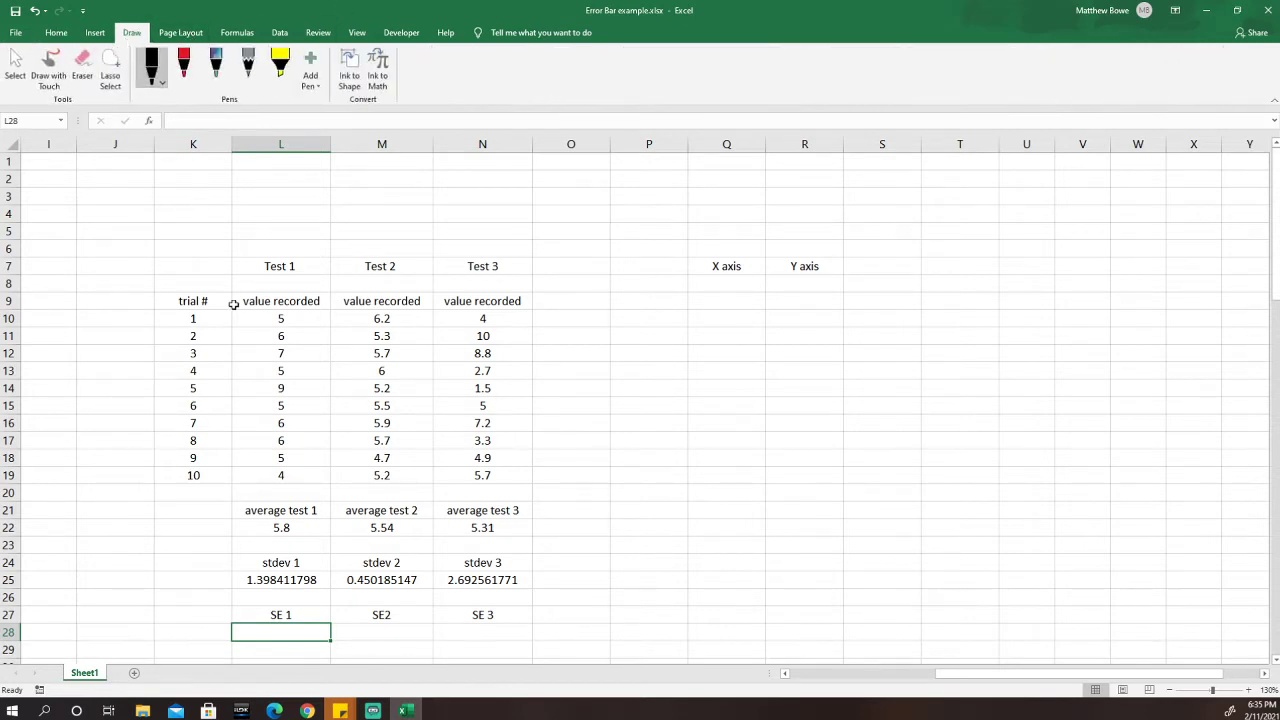
left_click(153, 70)
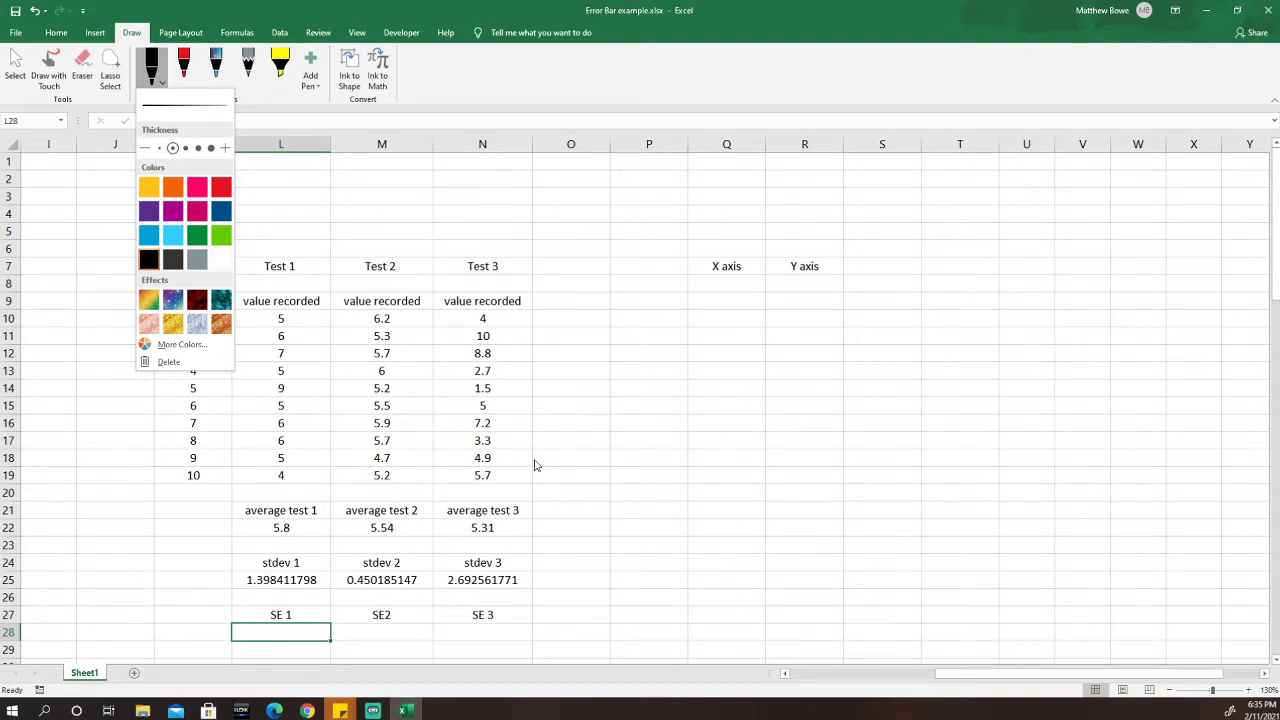
mouse_move(95, 526)
left_mouse_down()
mouse_move(81, 566)
mouse_move(123, 545)
left_mouse_up()
mouse_move(99, 527)
left_mouse_down()
mouse_move(113, 517)
mouse_move(117, 532)
left_mouse_up()
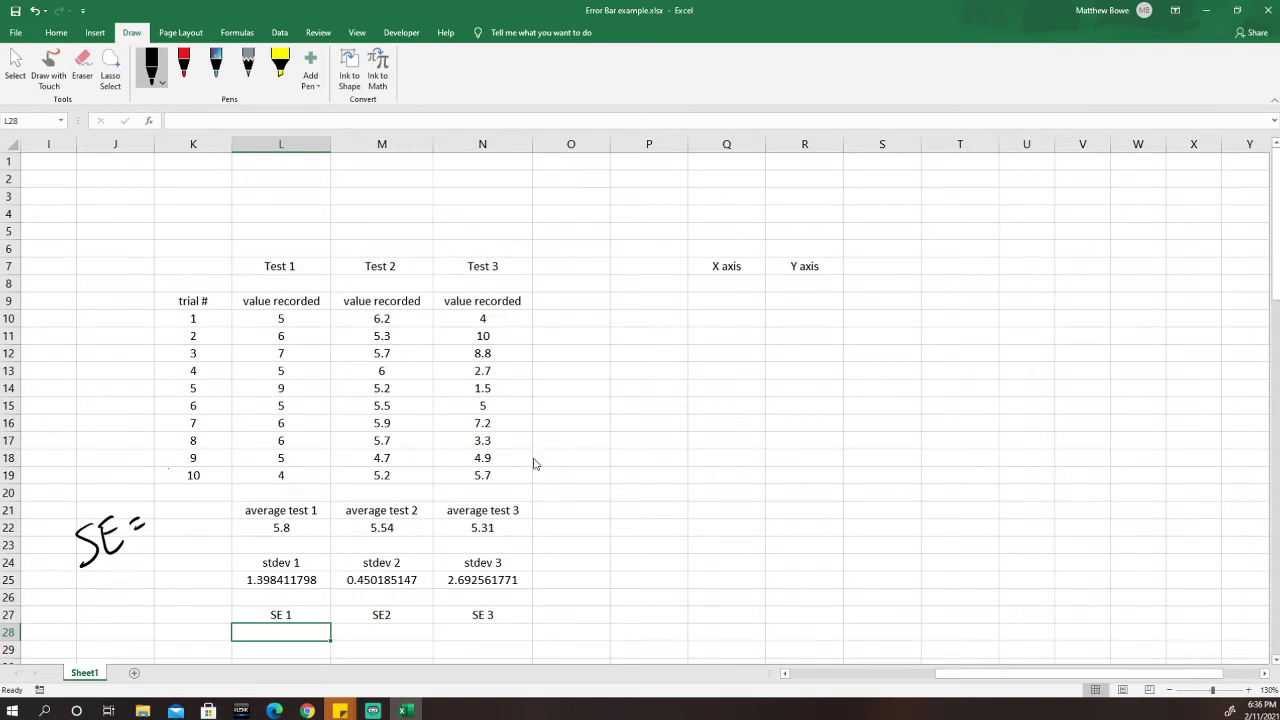
mouse_move(175, 469)
left_mouse_down()
mouse_move(160, 492)
mouse_move(188, 490)
mouse_move(181, 530)
mouse_move(192, 495)
mouse_move(184, 512)
left_mouse_up()
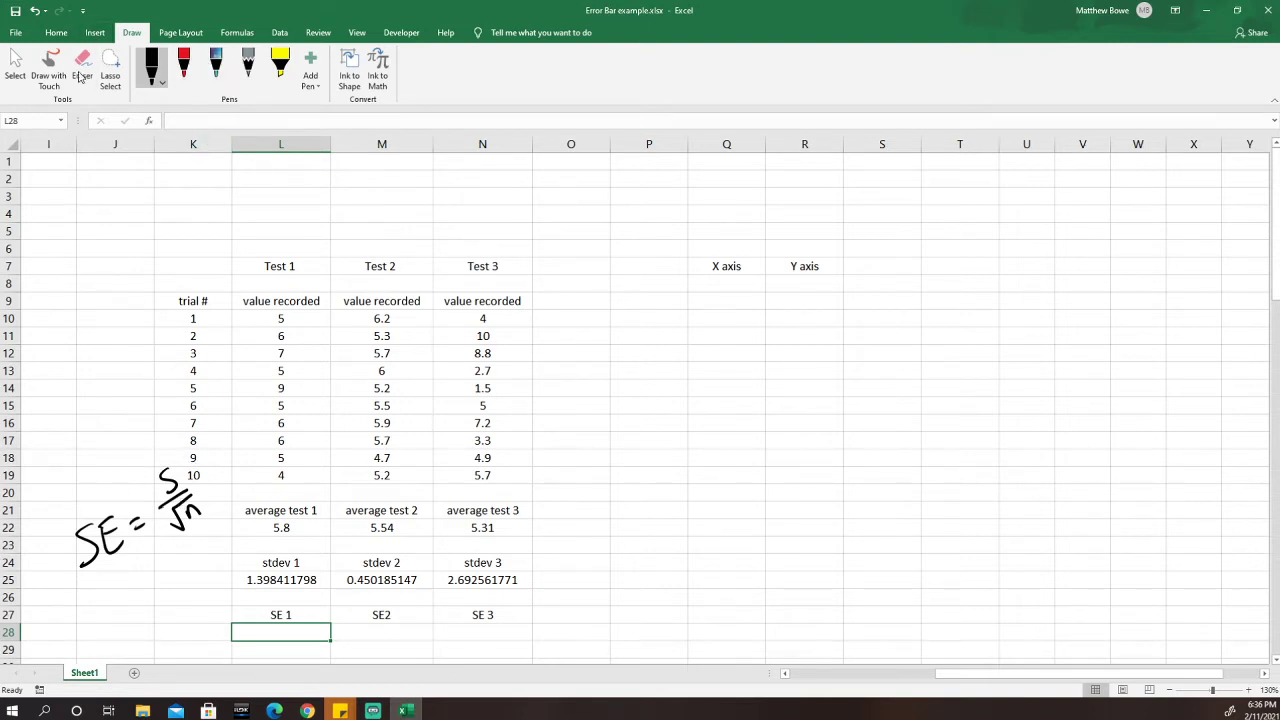
left_click(57, 33)
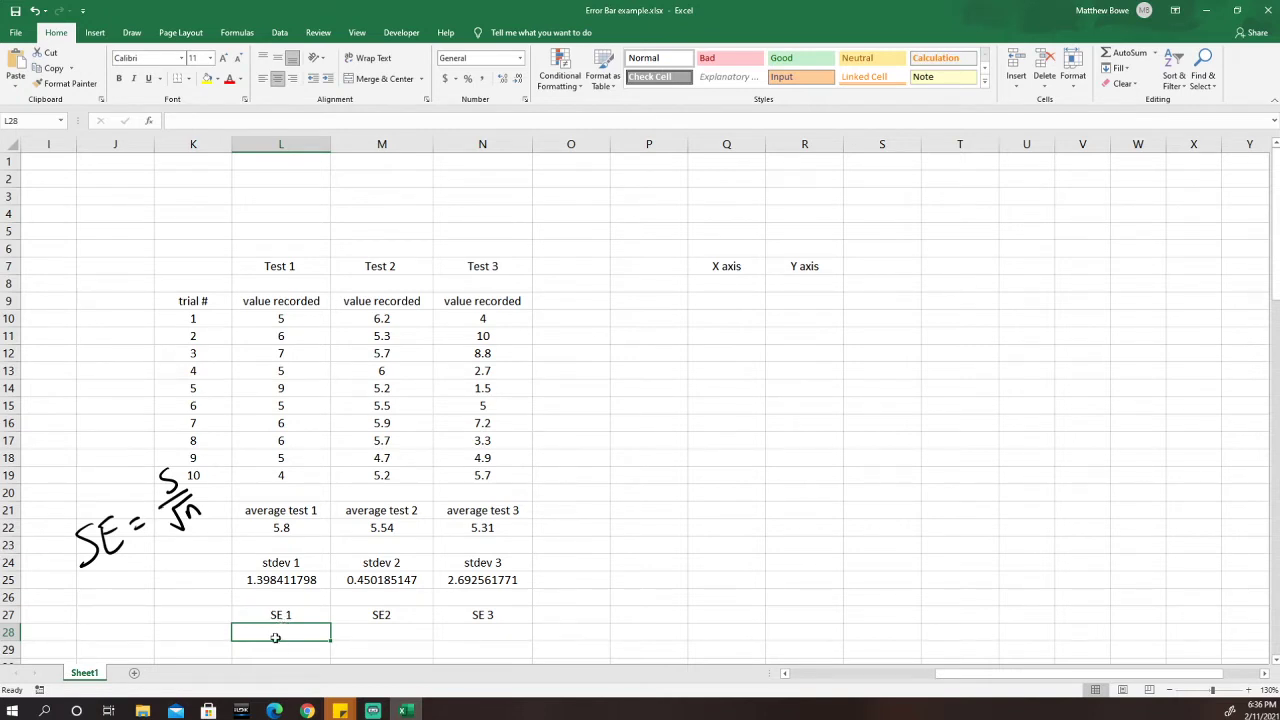
Enter =L25/SQRT(10) in L28 for the Test 1 standard error 0.442216639.
type("=")
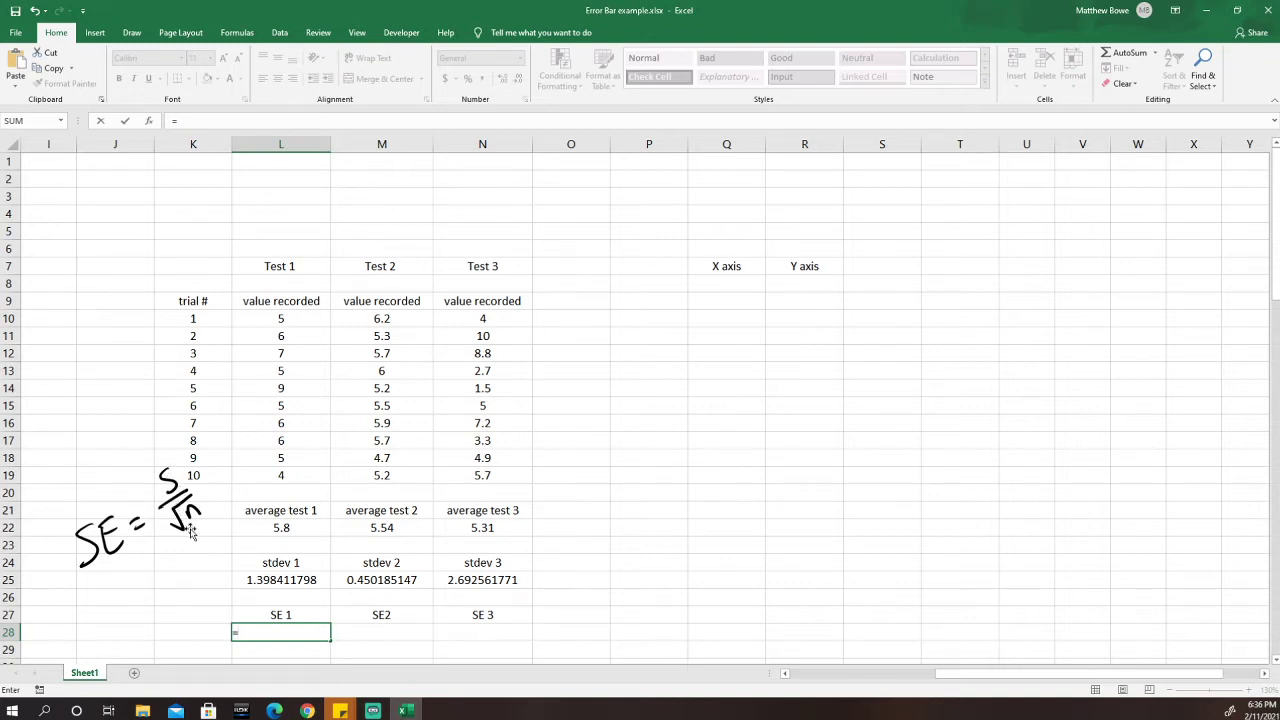
left_click(290, 580)
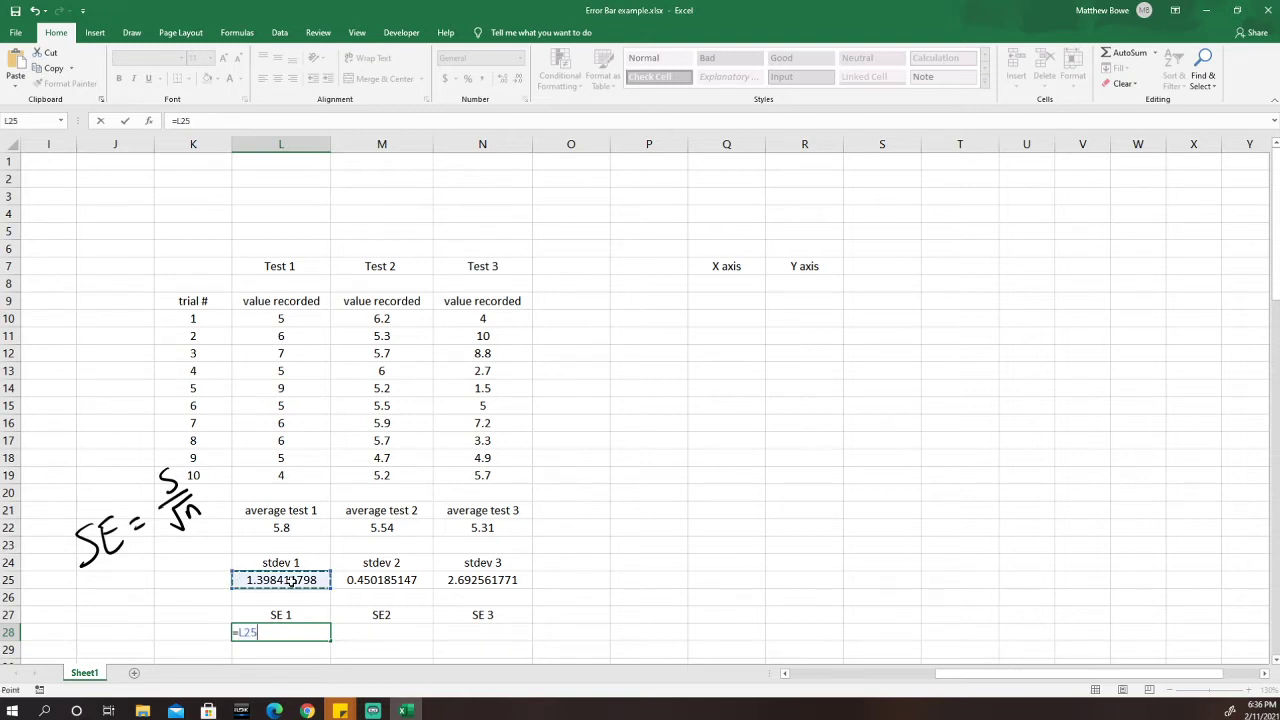
type("/")
type("sqrt")
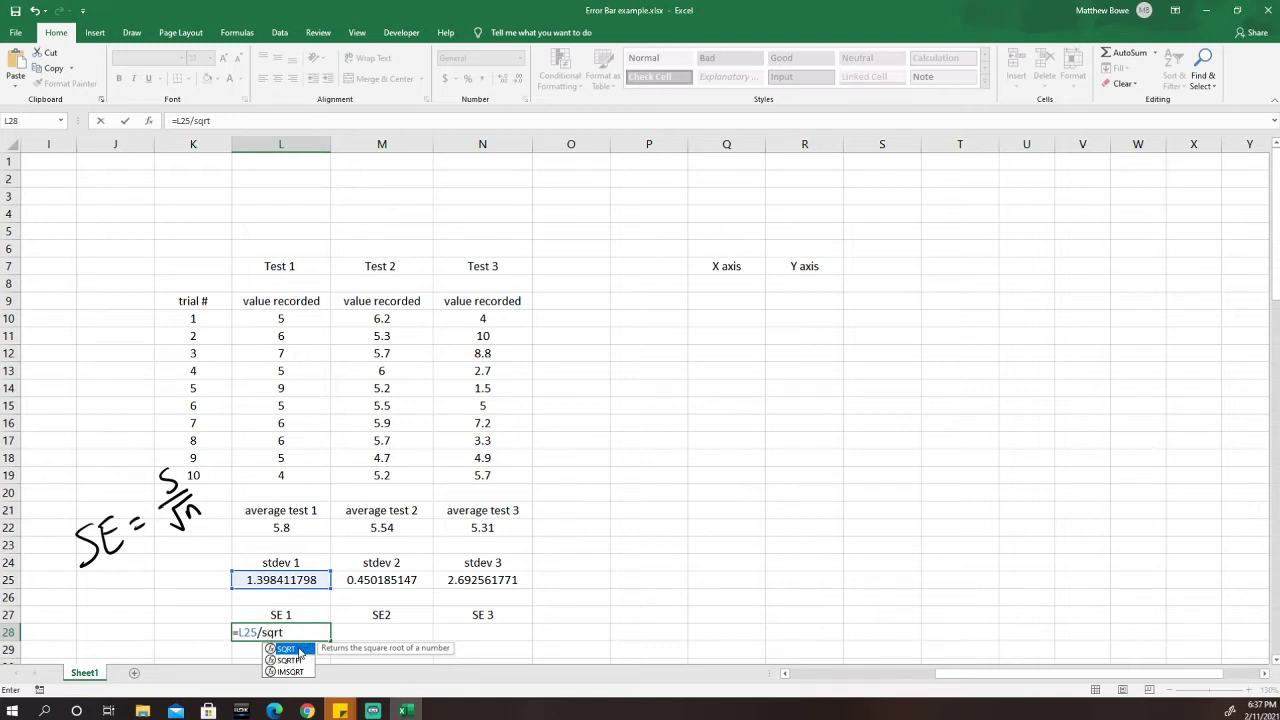
double_click(287, 649)
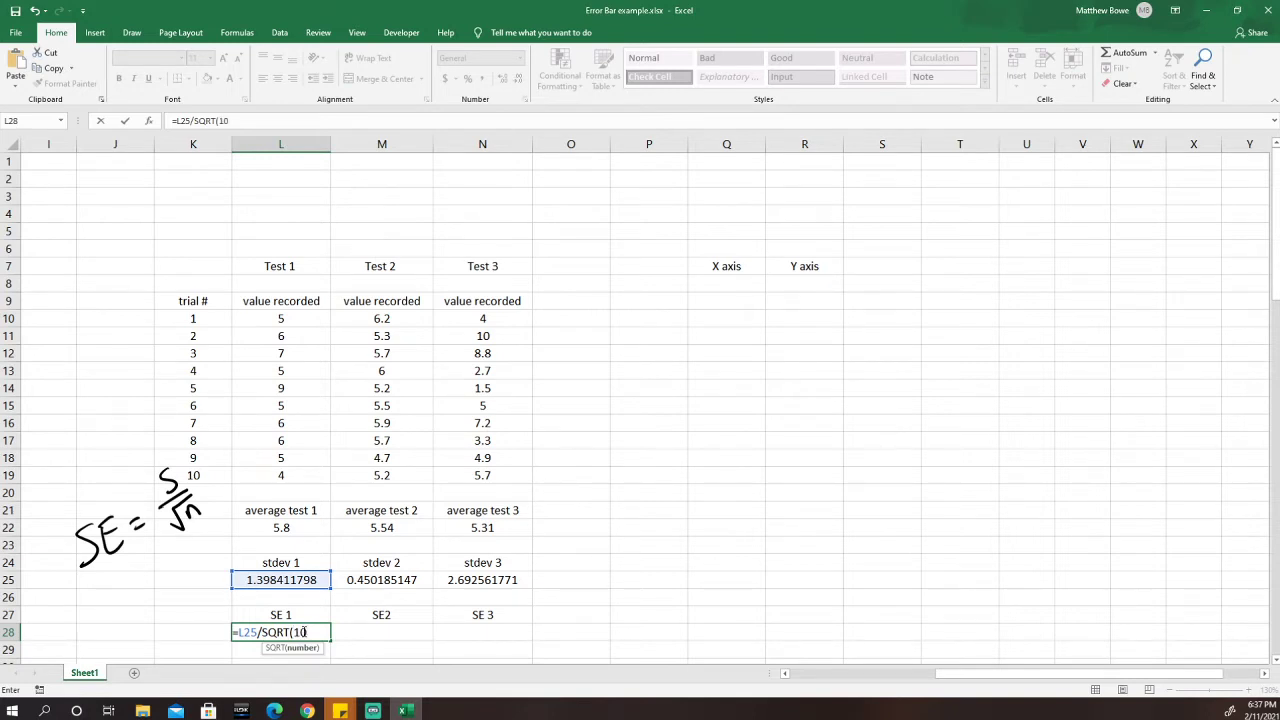
type(")")
key("Return")
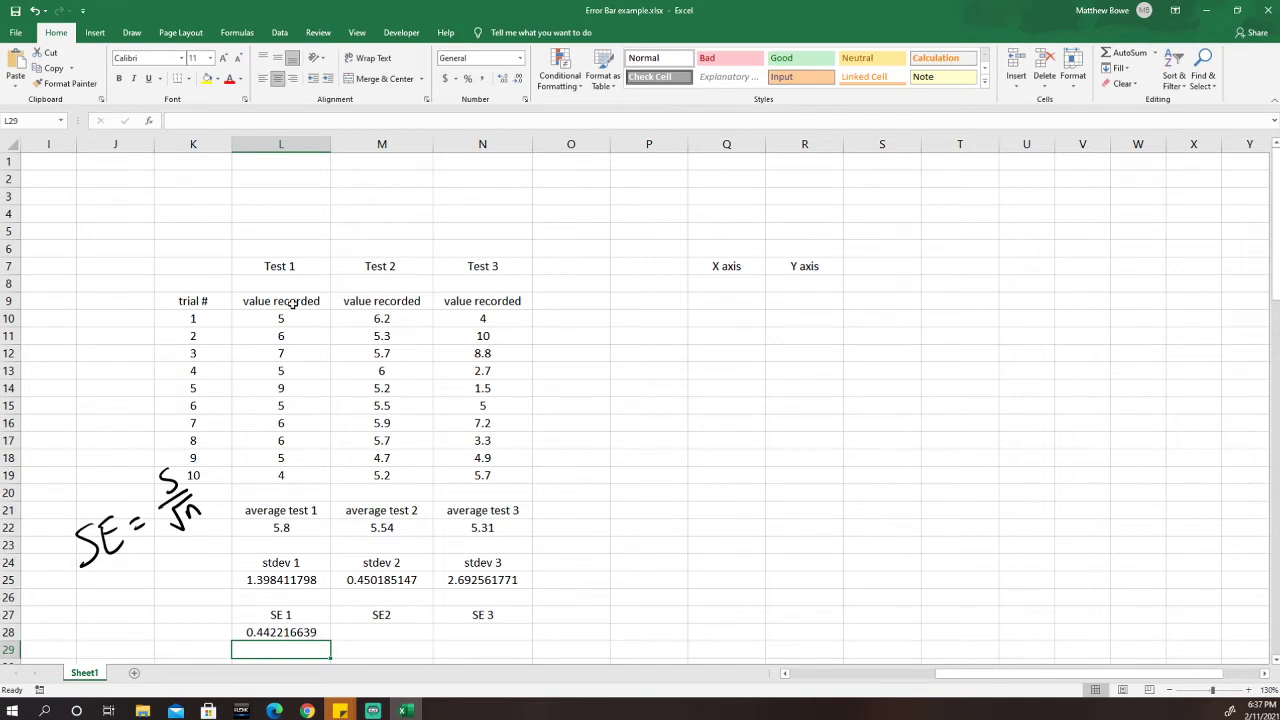
Fill the SE formula across to M28 and N28, giving 0.142361043 and 0.851462794.
left_click(307, 632)
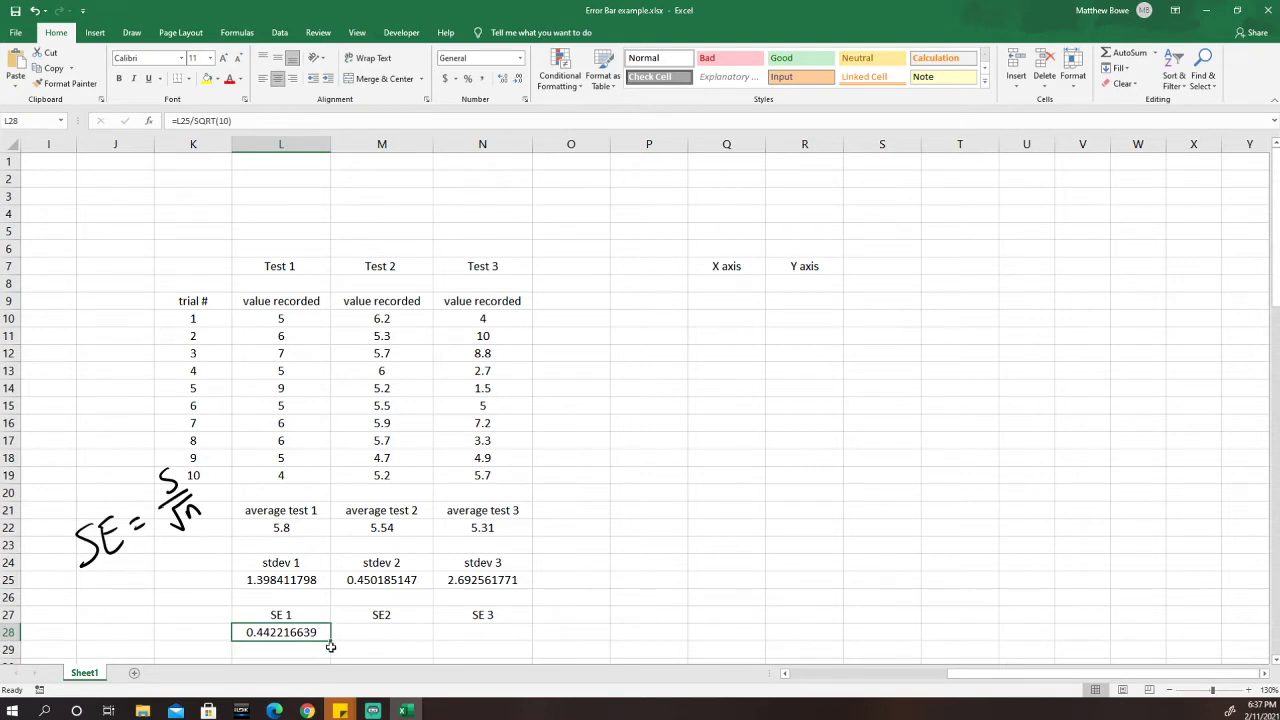
left_click_drag(330, 640, 500, 635)
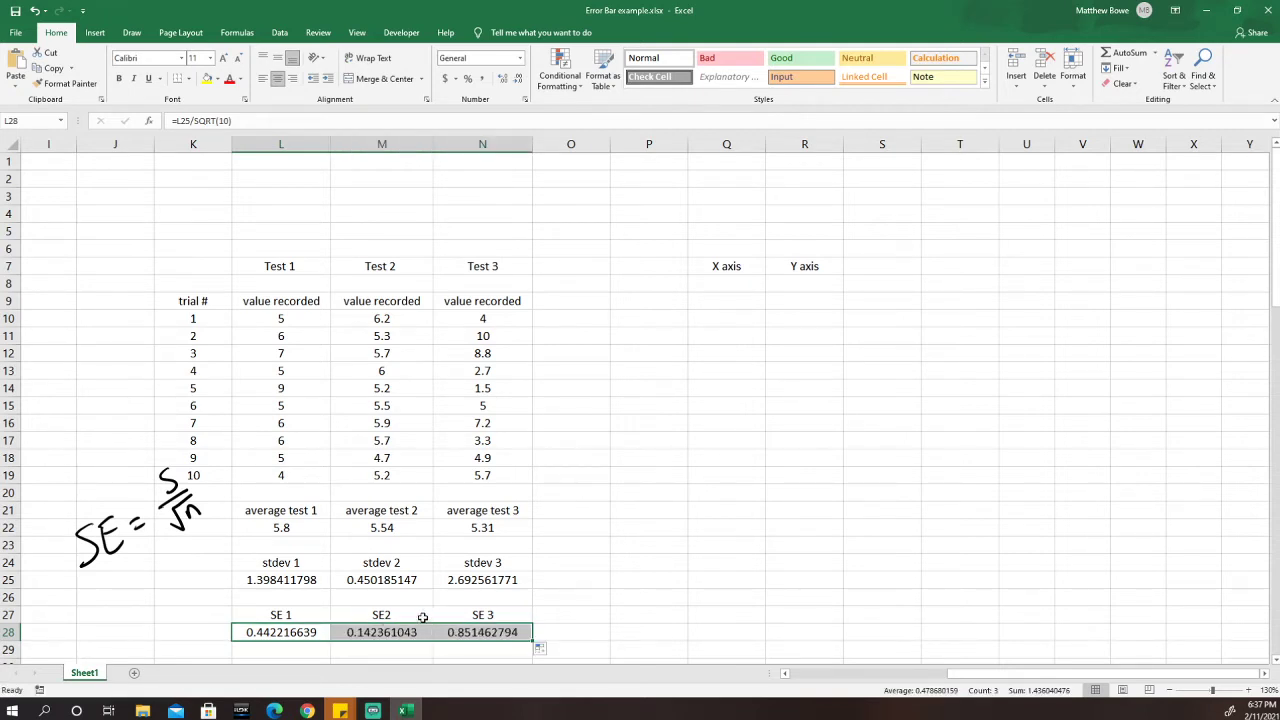
left_click(598, 628)
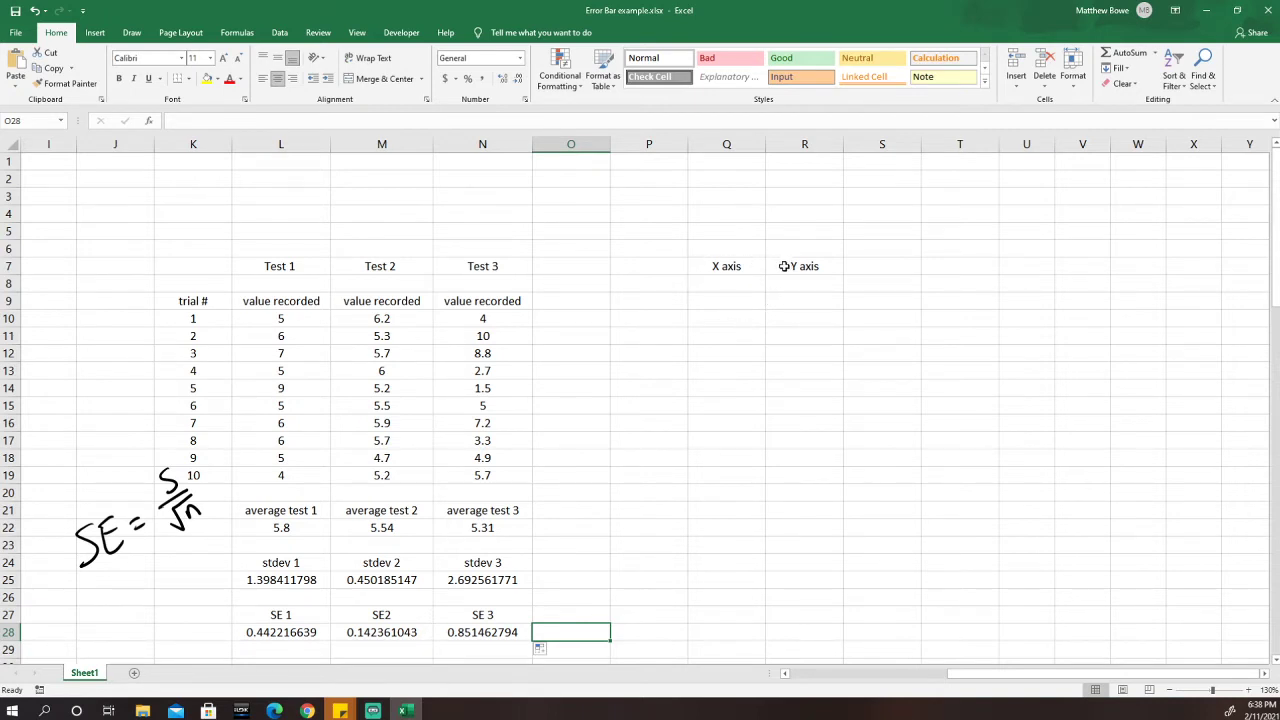
Enter the heading 'Test' in Q8 and test numbers 1, 2, 3 in Q9:Q11.
left_click(722, 288)
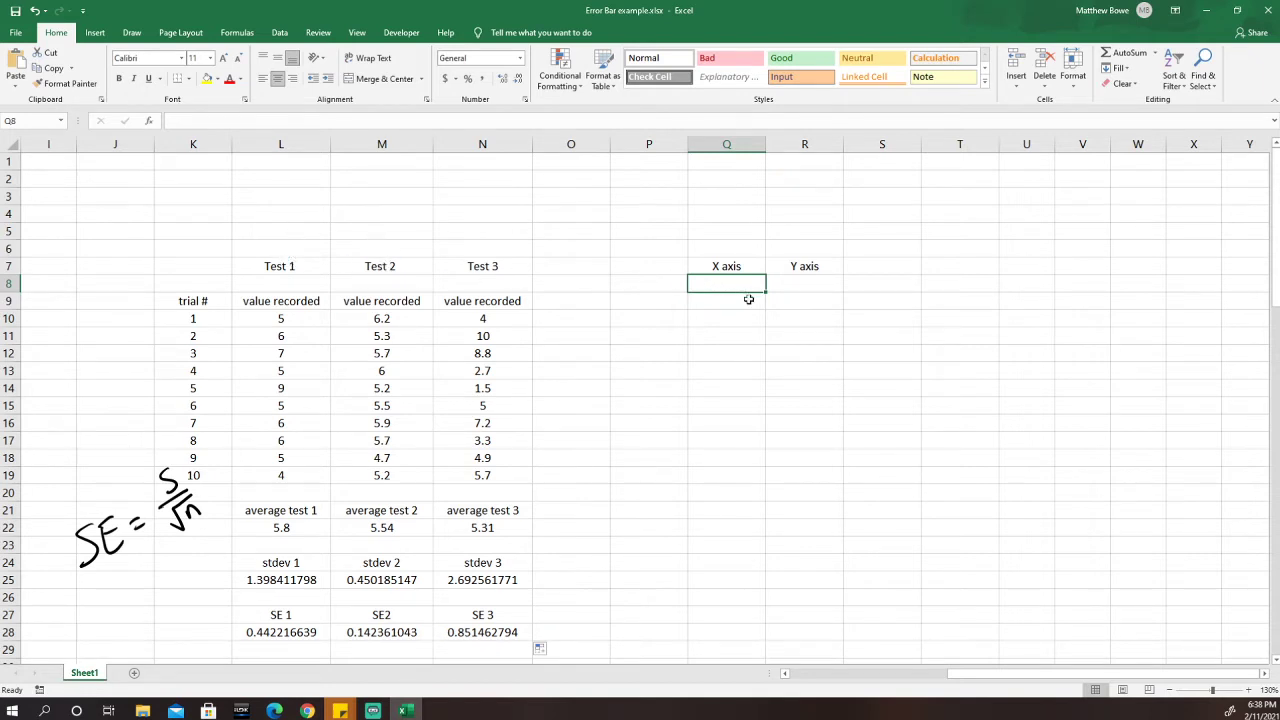
type("Test")
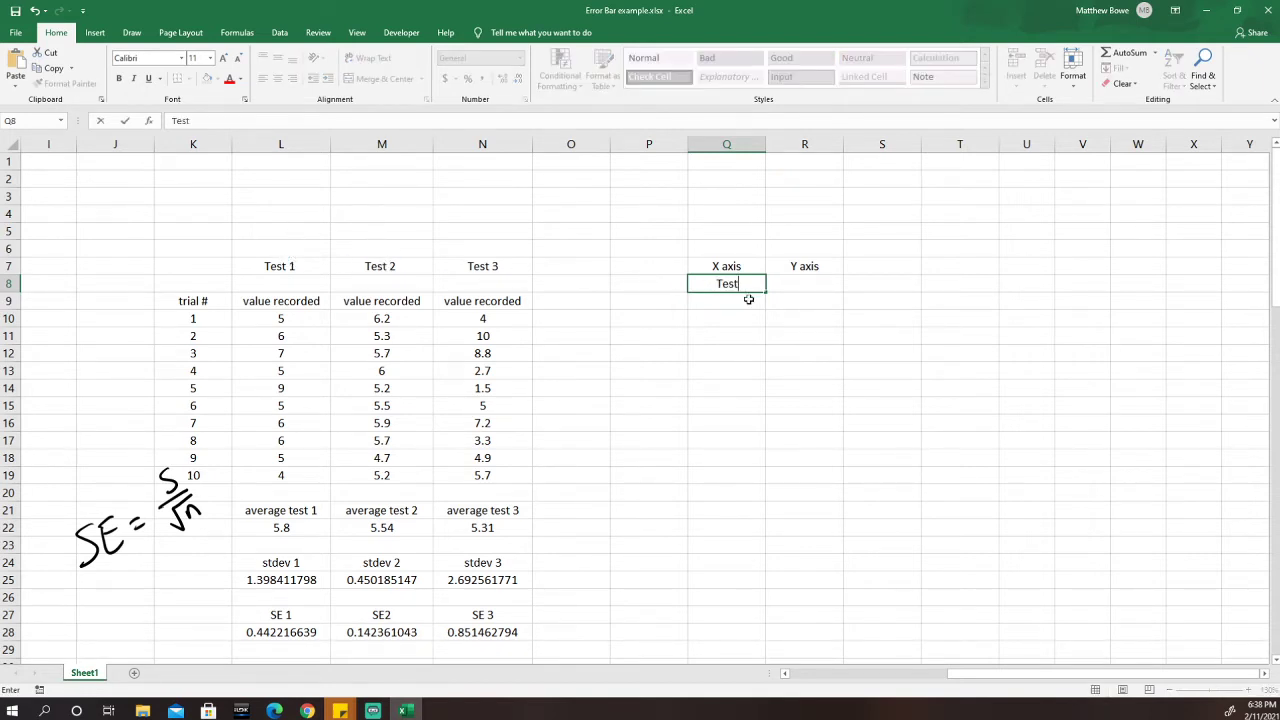
left_click(730, 304)
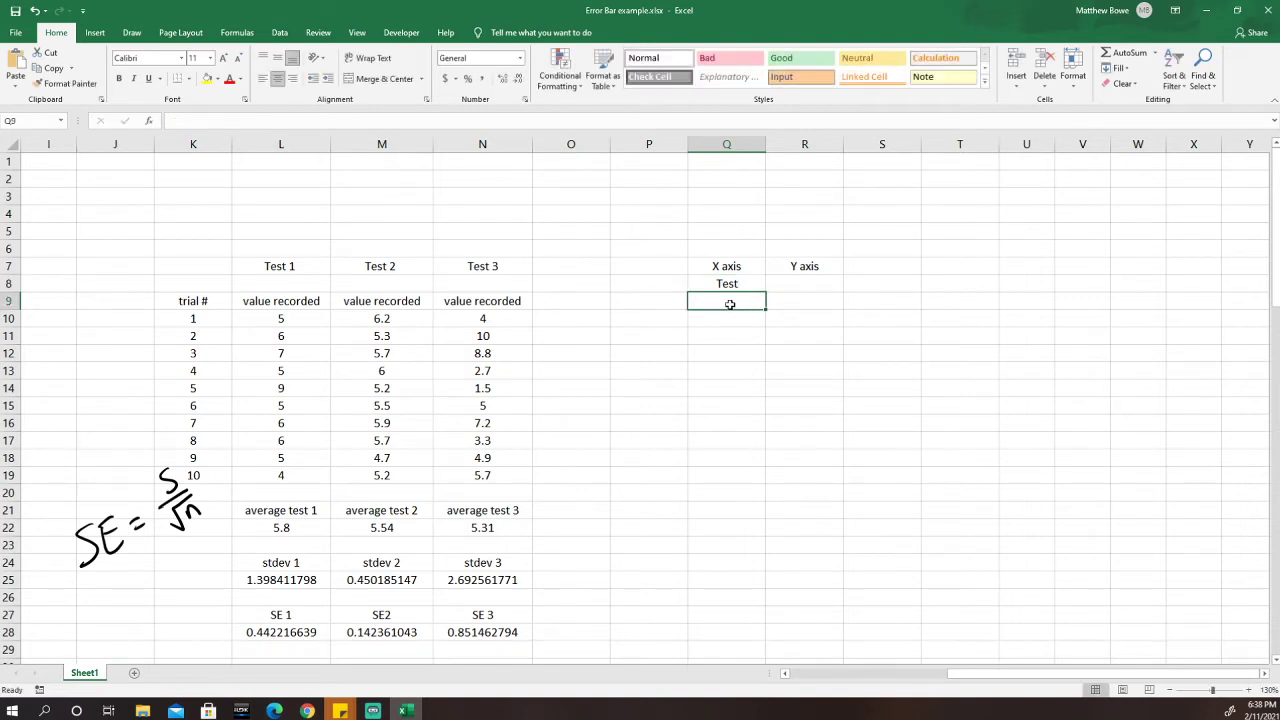
key("Return")
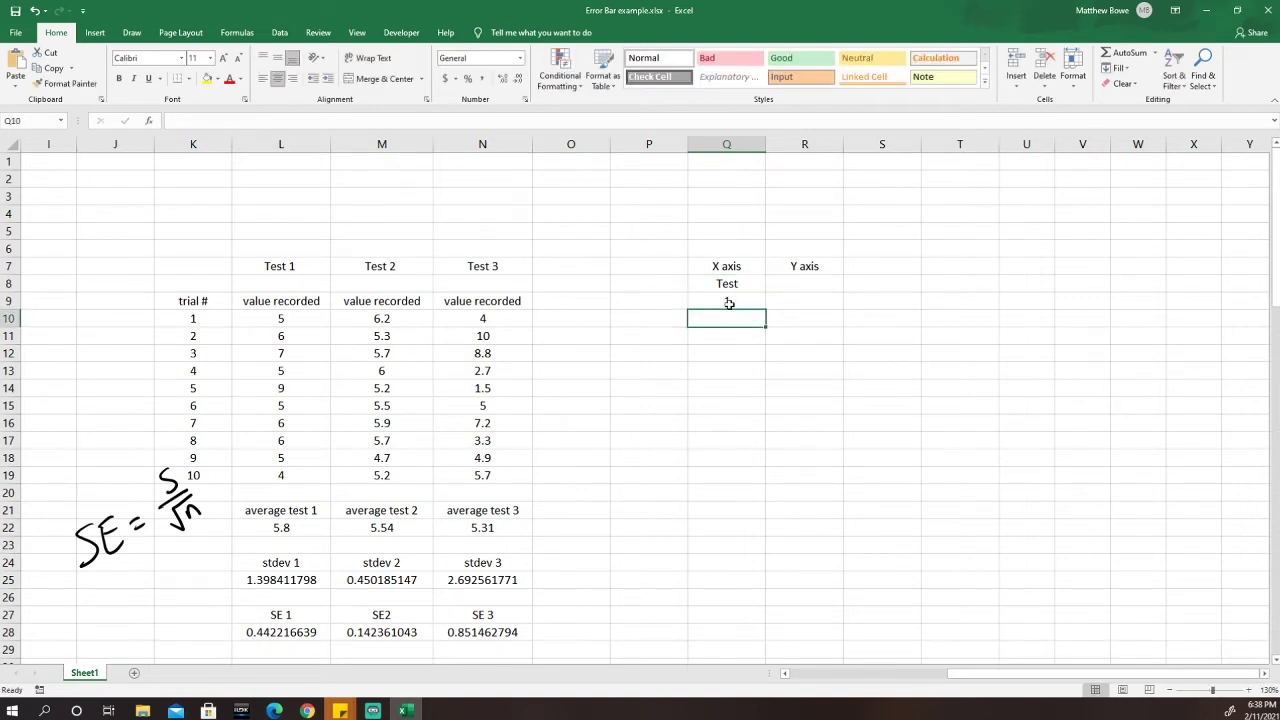
type("2")
key("Return")
type("3")
key("Return")
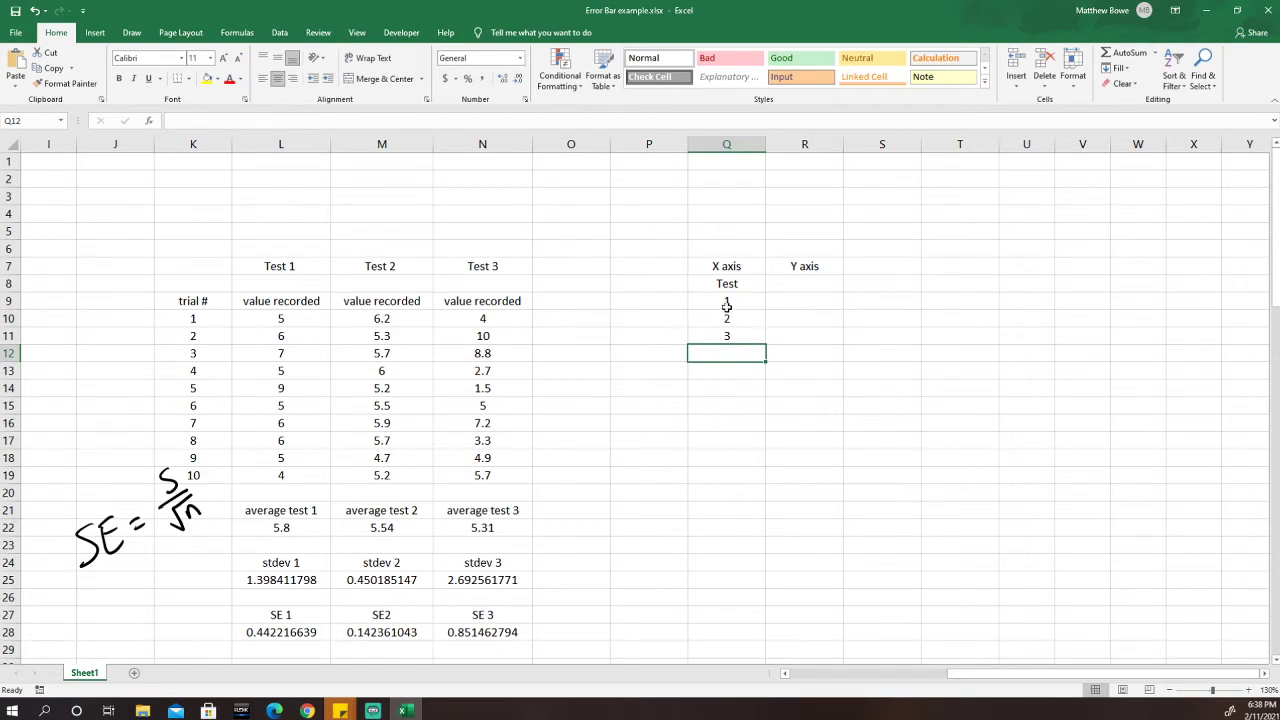
Label the Y-axis column in R8 'avg value'.
left_click(805, 284)
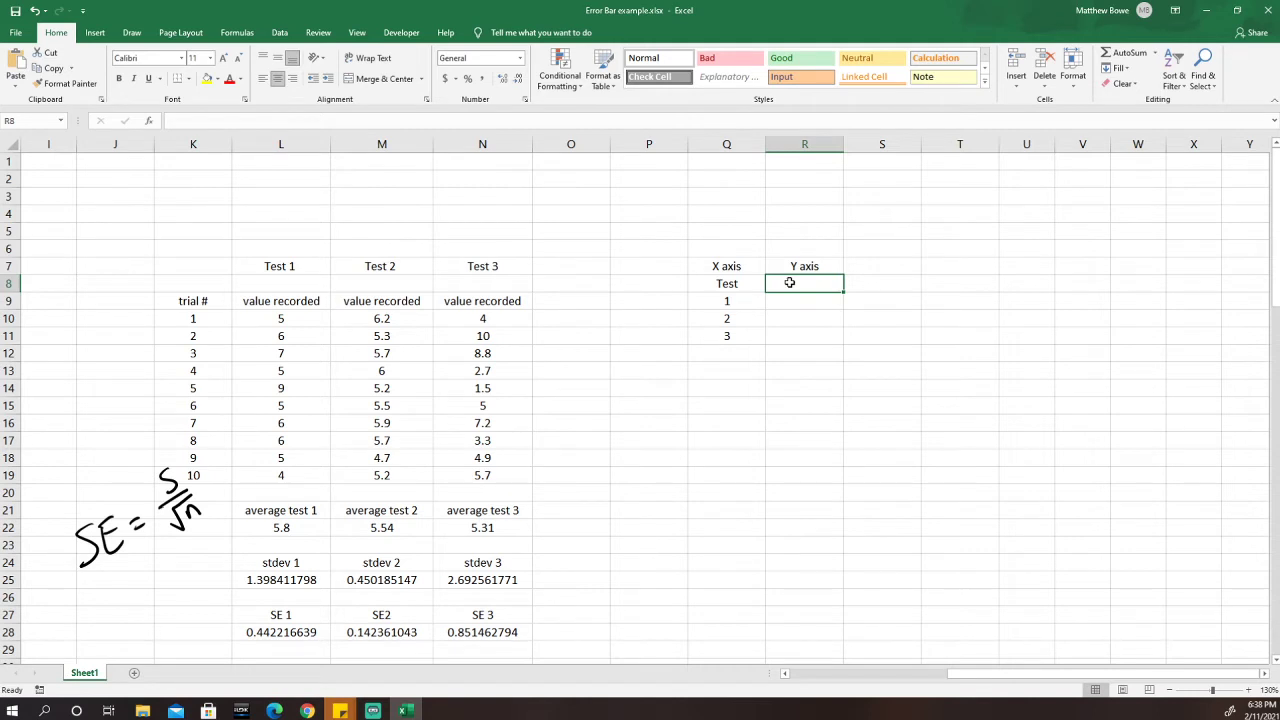
type("av")
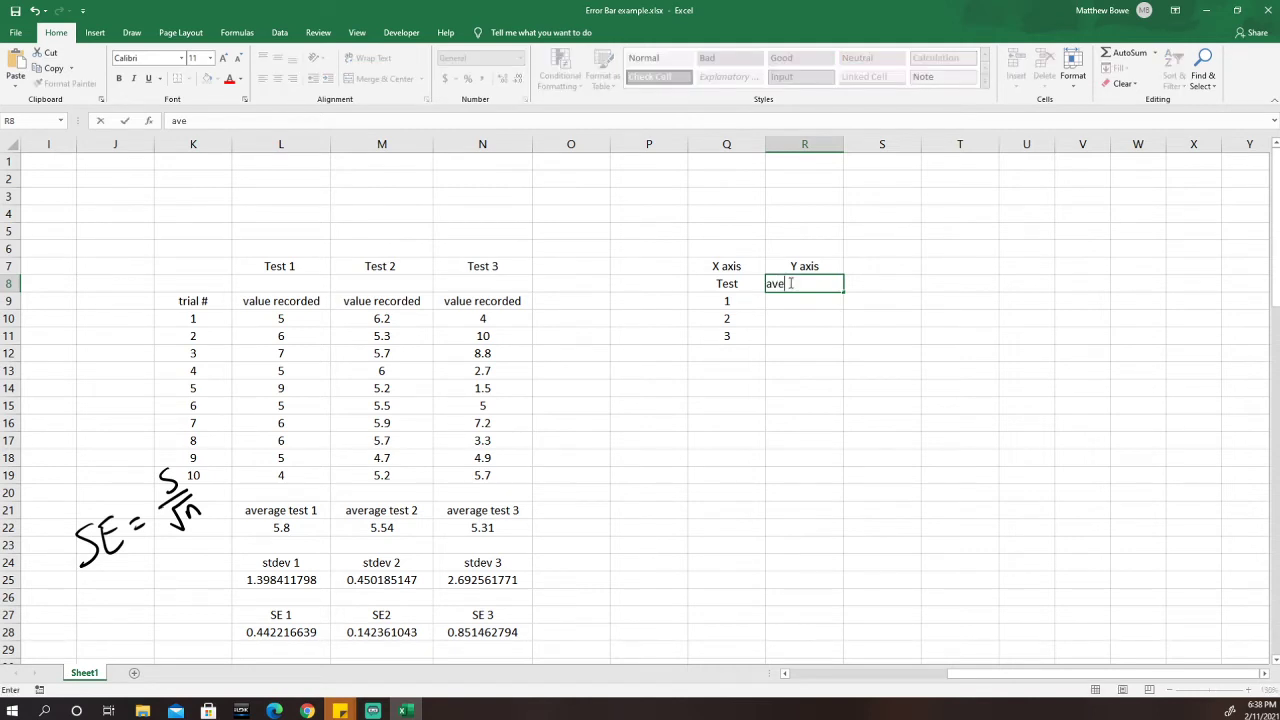
type("g value")
left_click(808, 300)
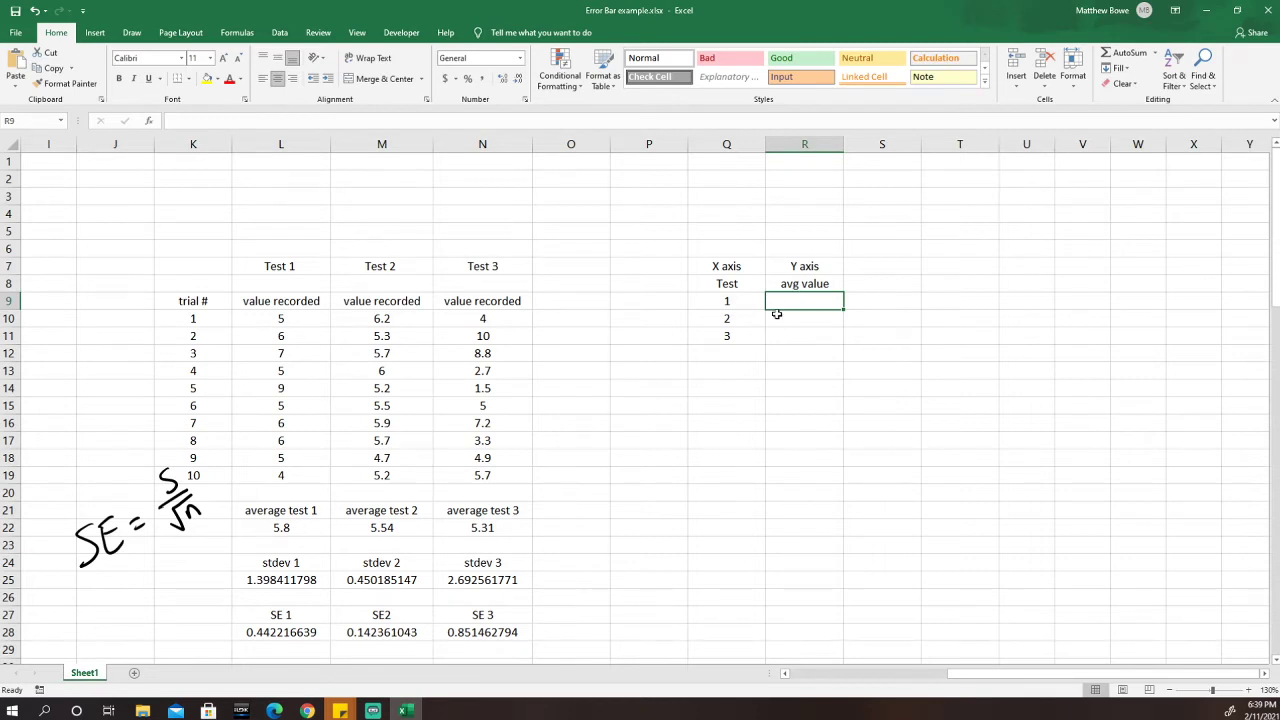
Link R9:R11 to the averages with =L22, =M22 and =N22, giving 5.8, 5.54, 5.31.
type("=")
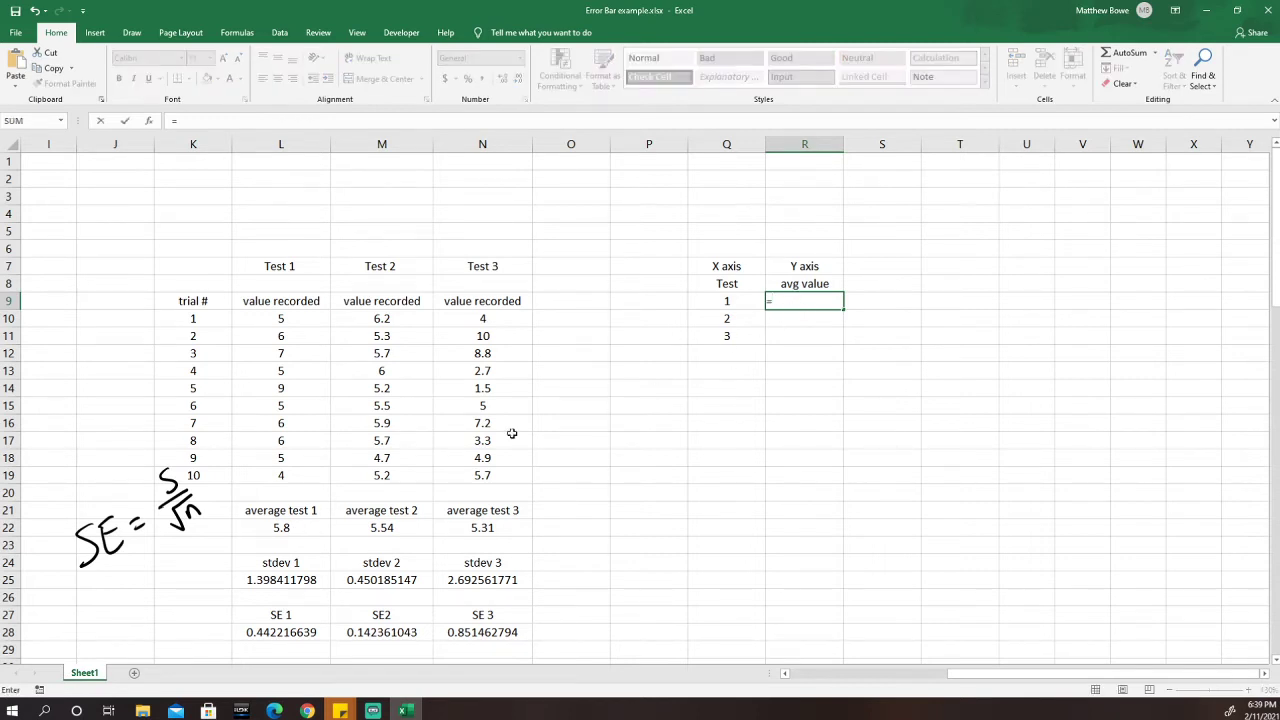
left_click(290, 527)
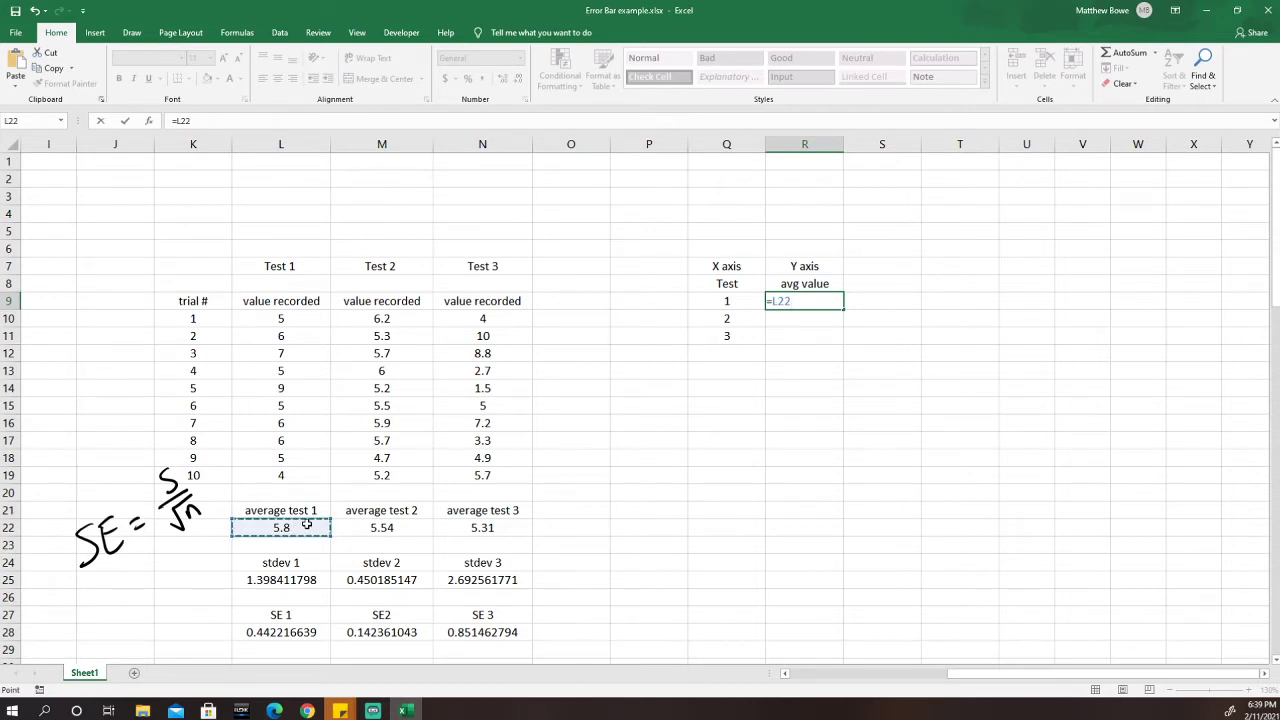
key("Return")
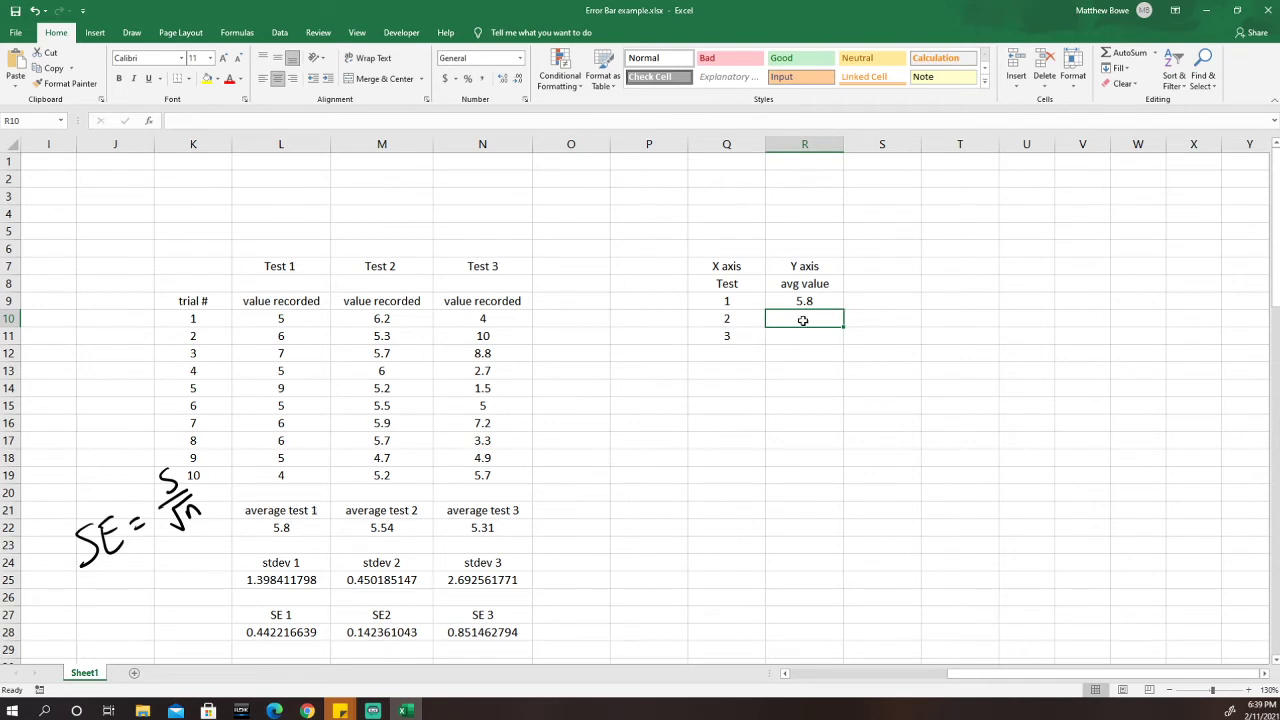
type("=")
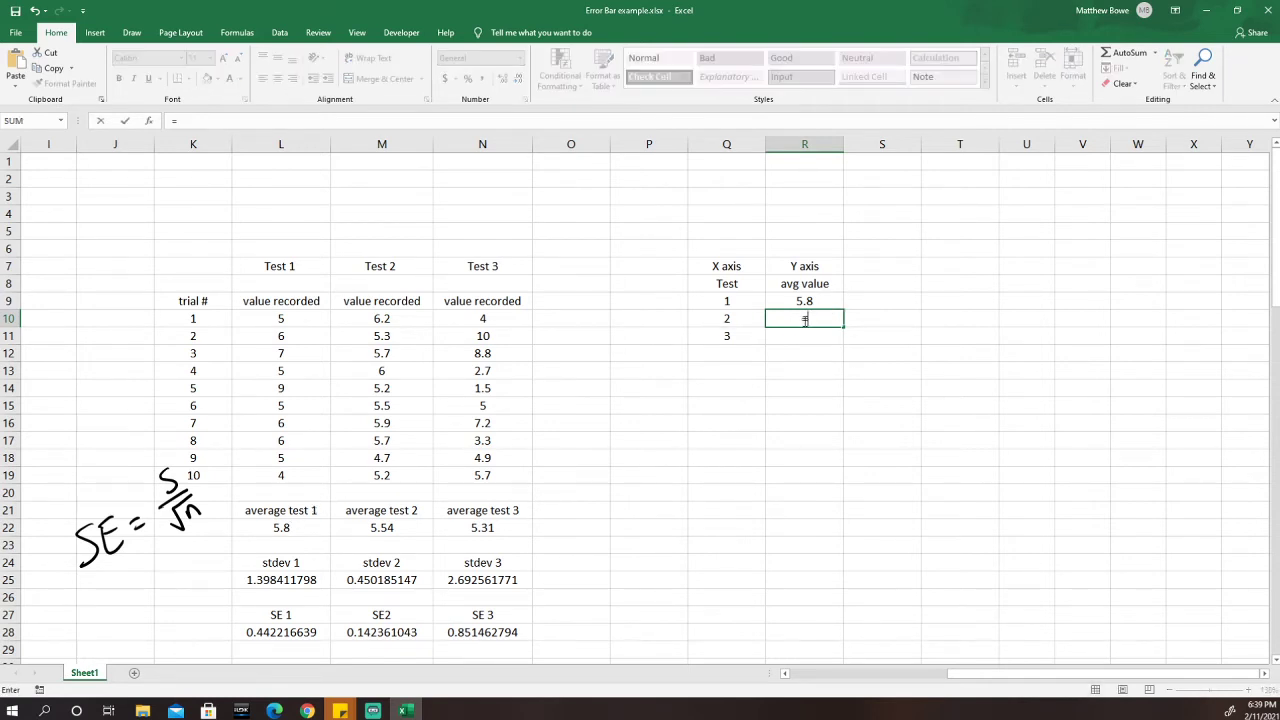
left_click(396, 528)
key("Return")
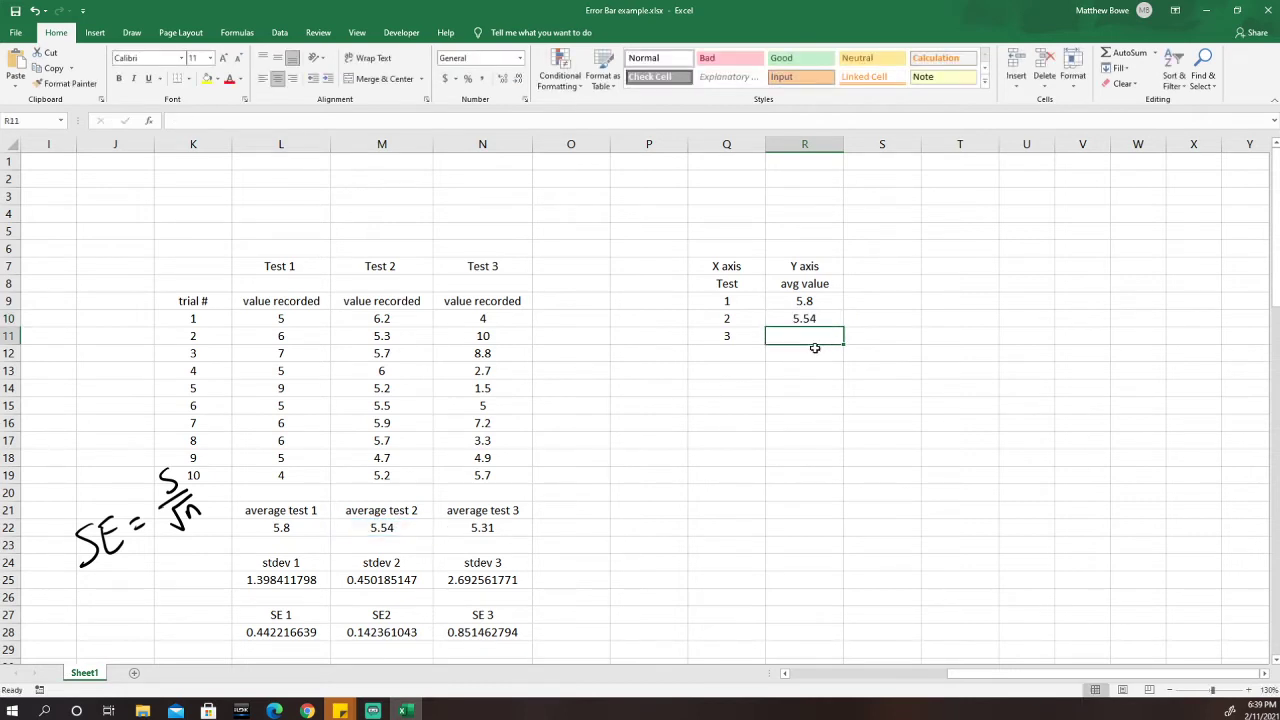
type("=")
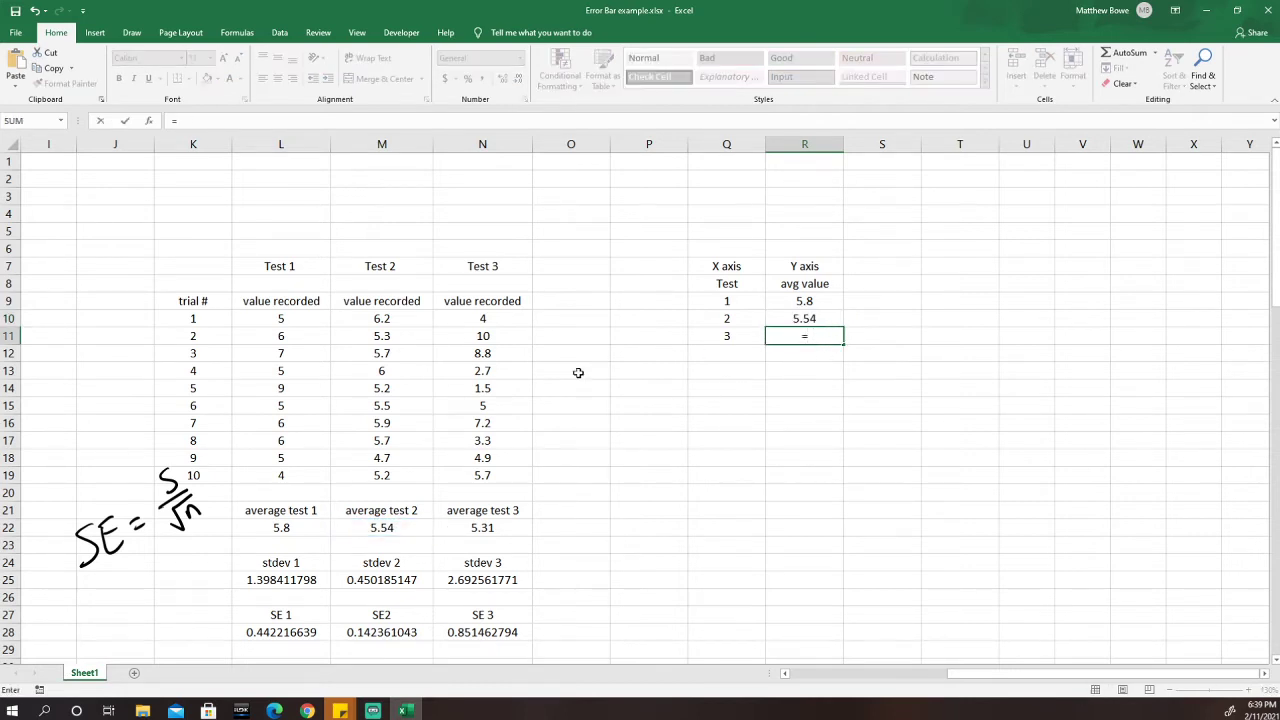
left_click(483, 530)
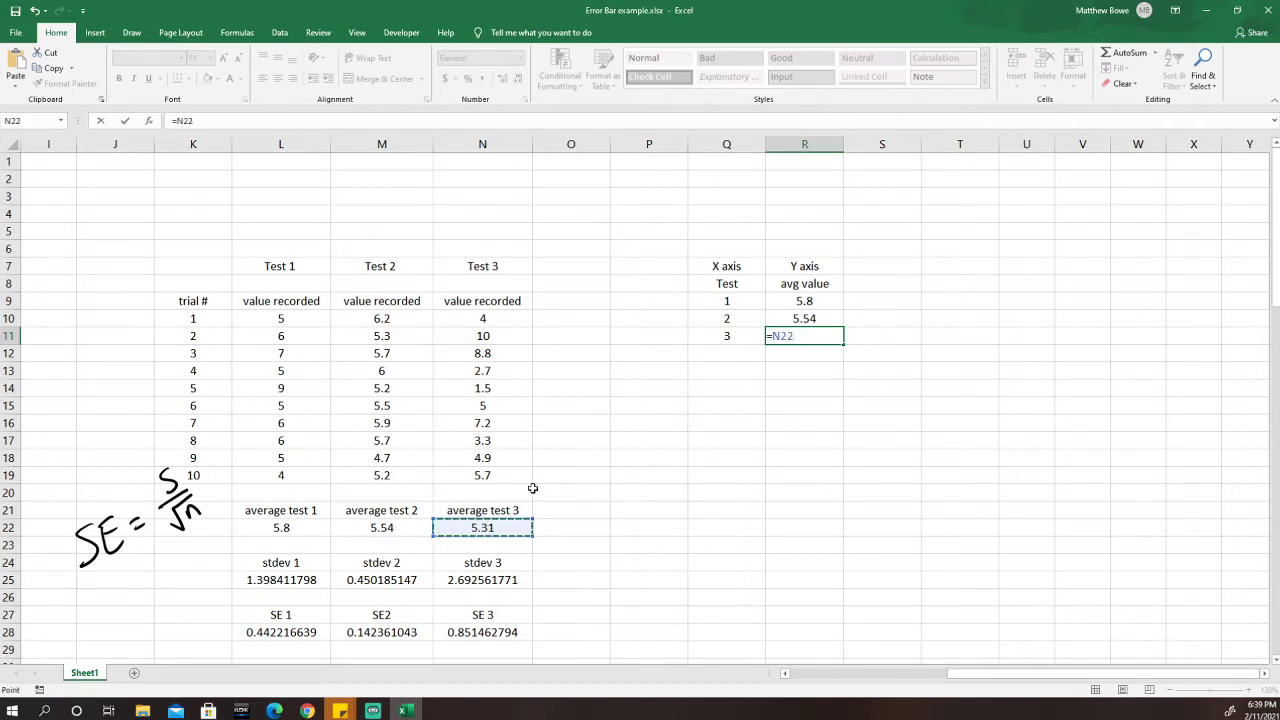
key("Return")
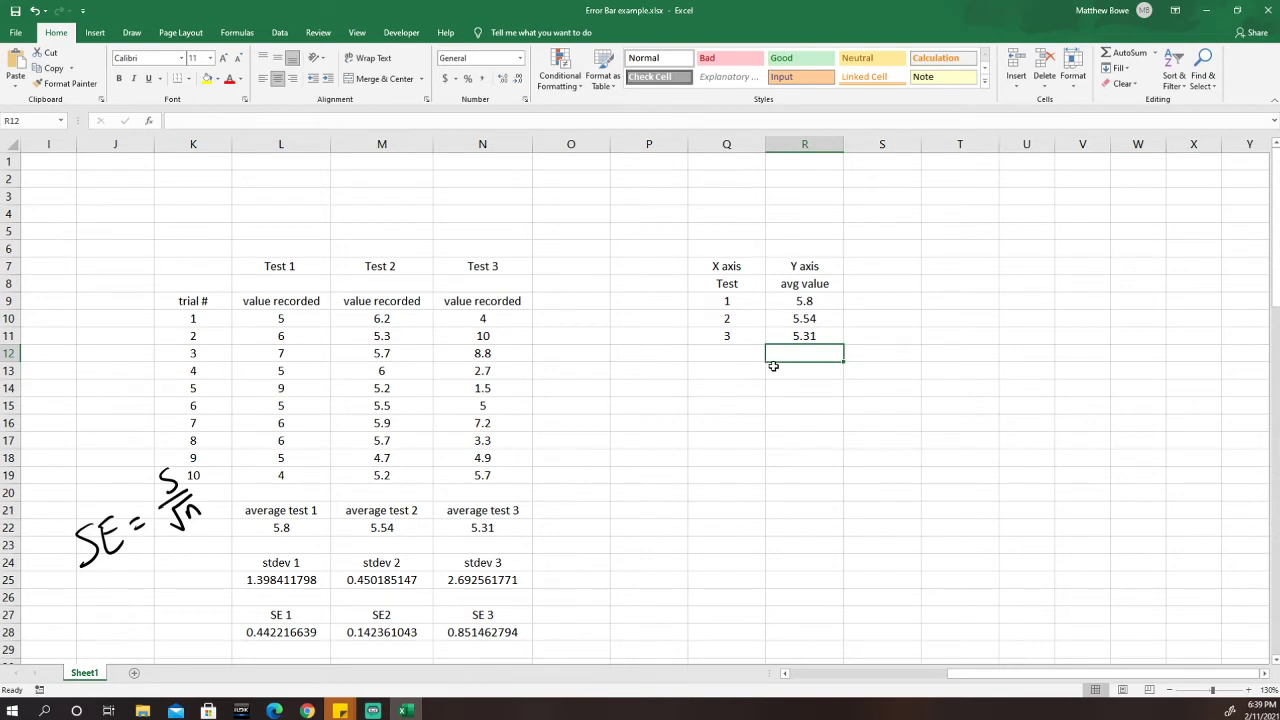
Select the plotting data Q9:R11.
left_click(810, 428)
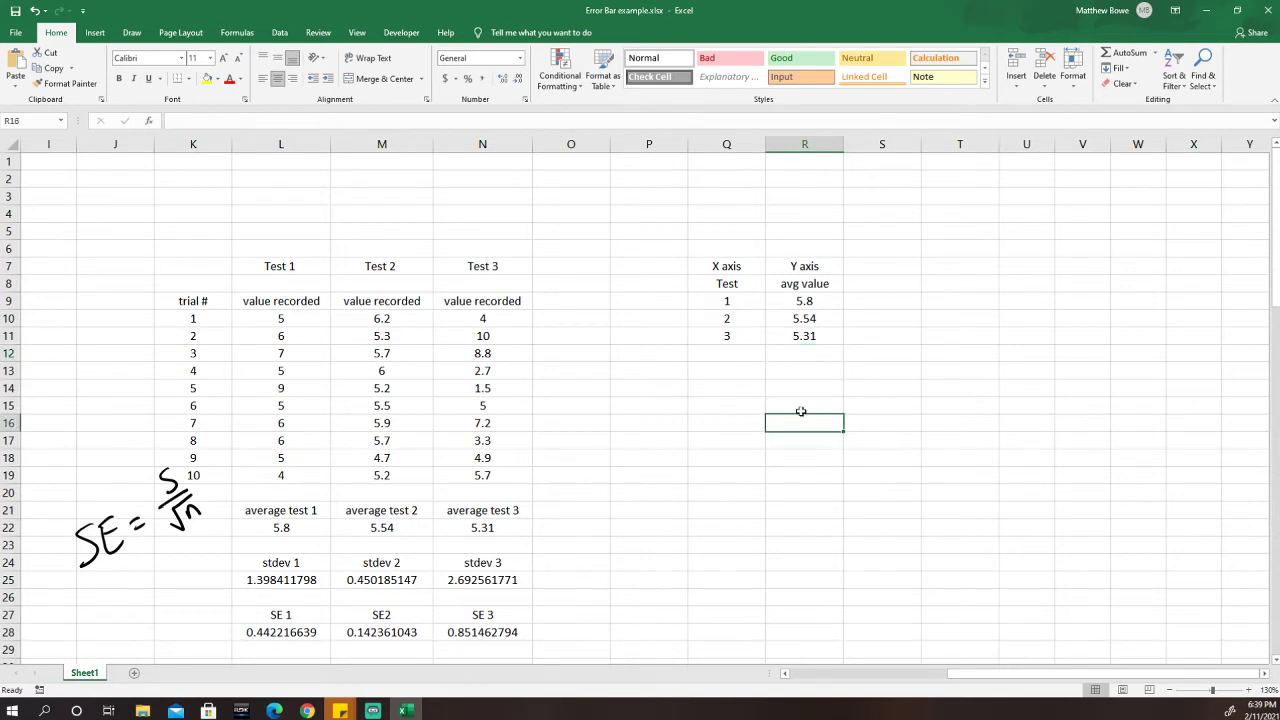
left_click_drag(720, 297, 791, 336)
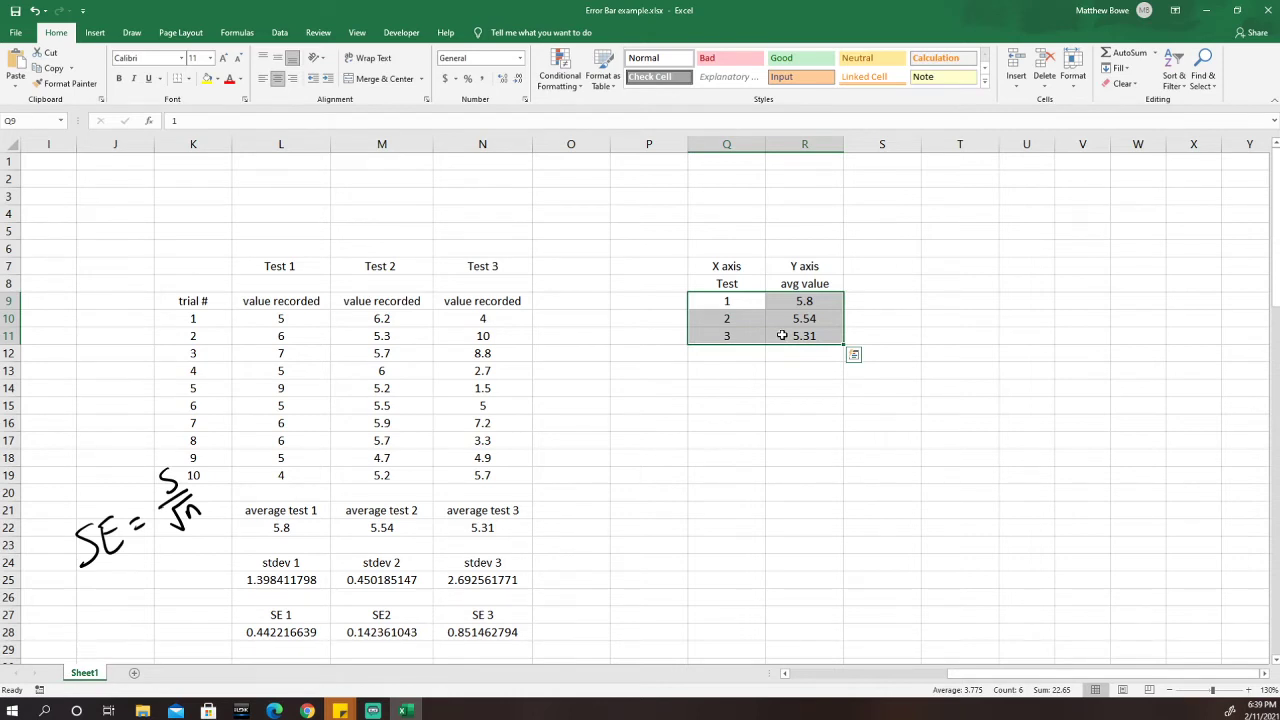
left_click(782, 378)
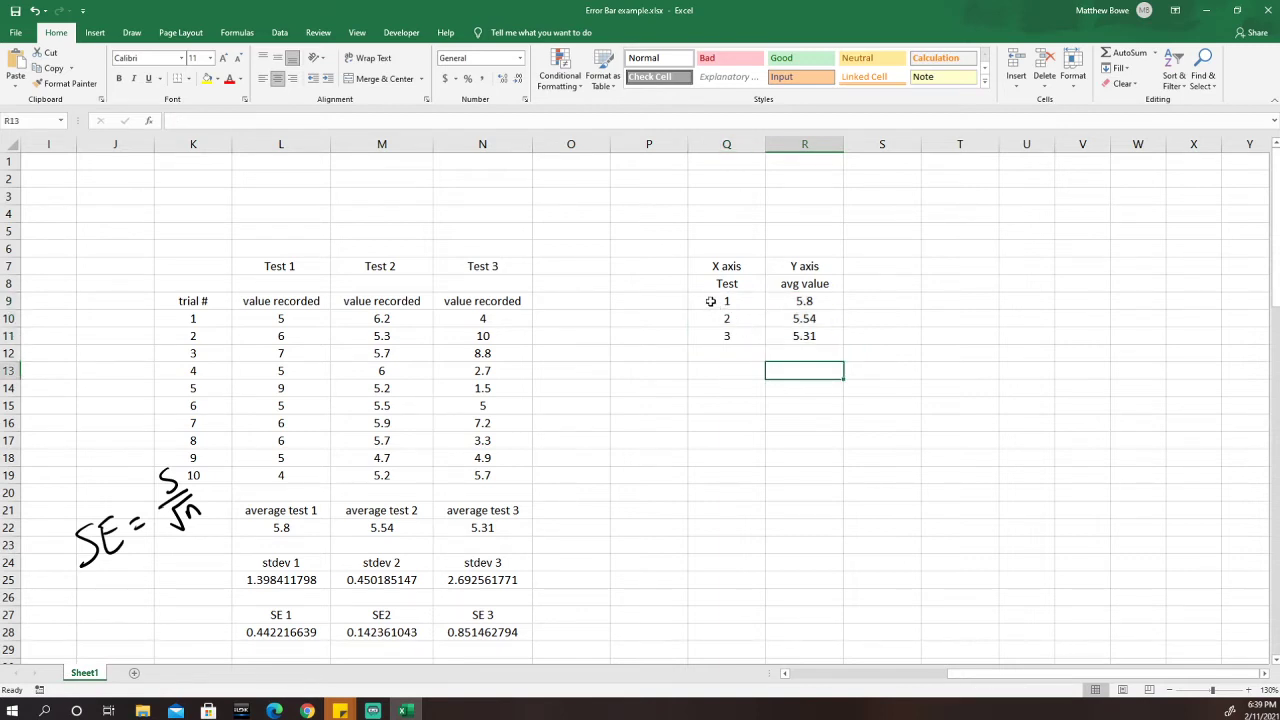
left_click_drag(704, 300, 790, 330)
Inspect the SE 1 and SE2 formulas in L28 and M28, then select empty cell Q14.
left_click(287, 636)
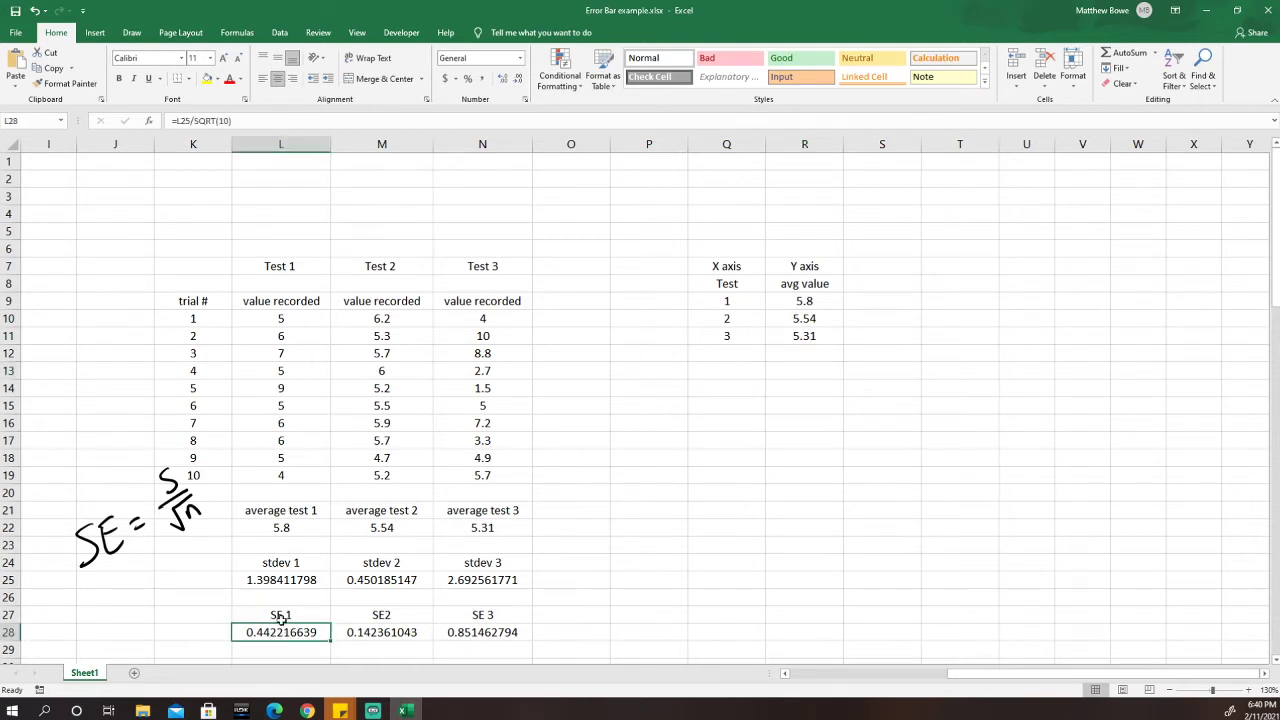
left_click(395, 632)
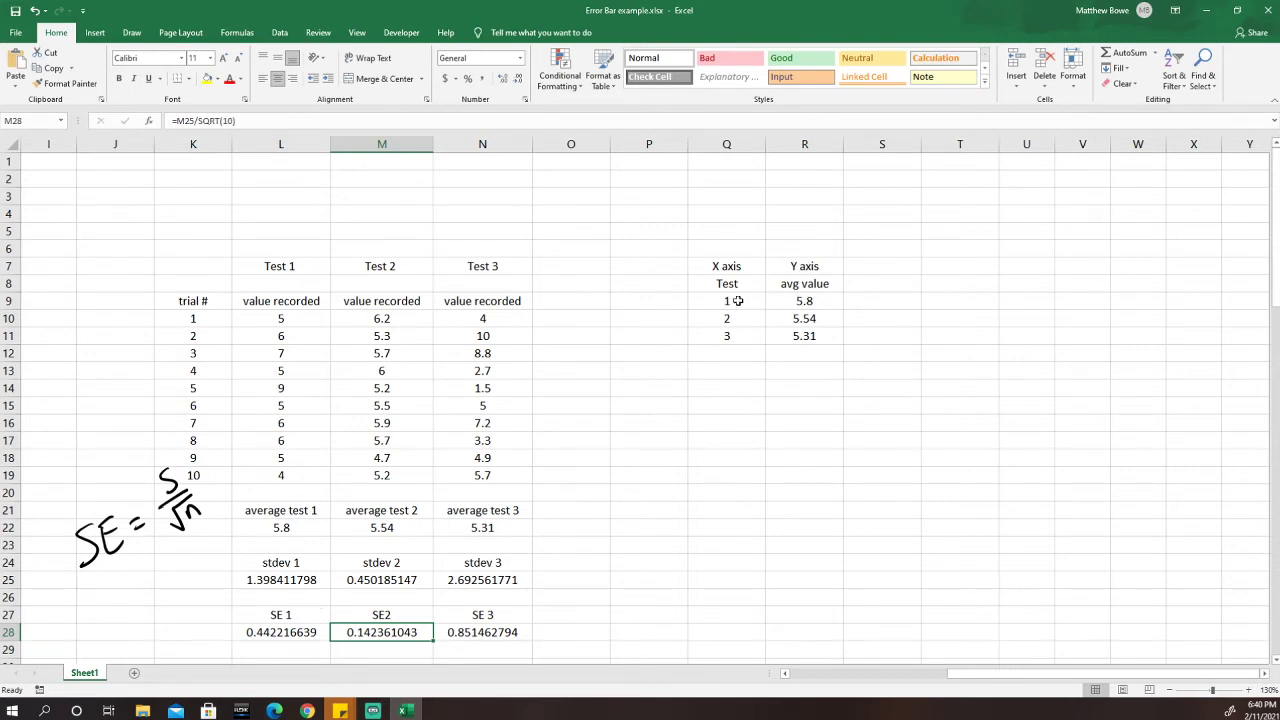
left_click(737, 386)
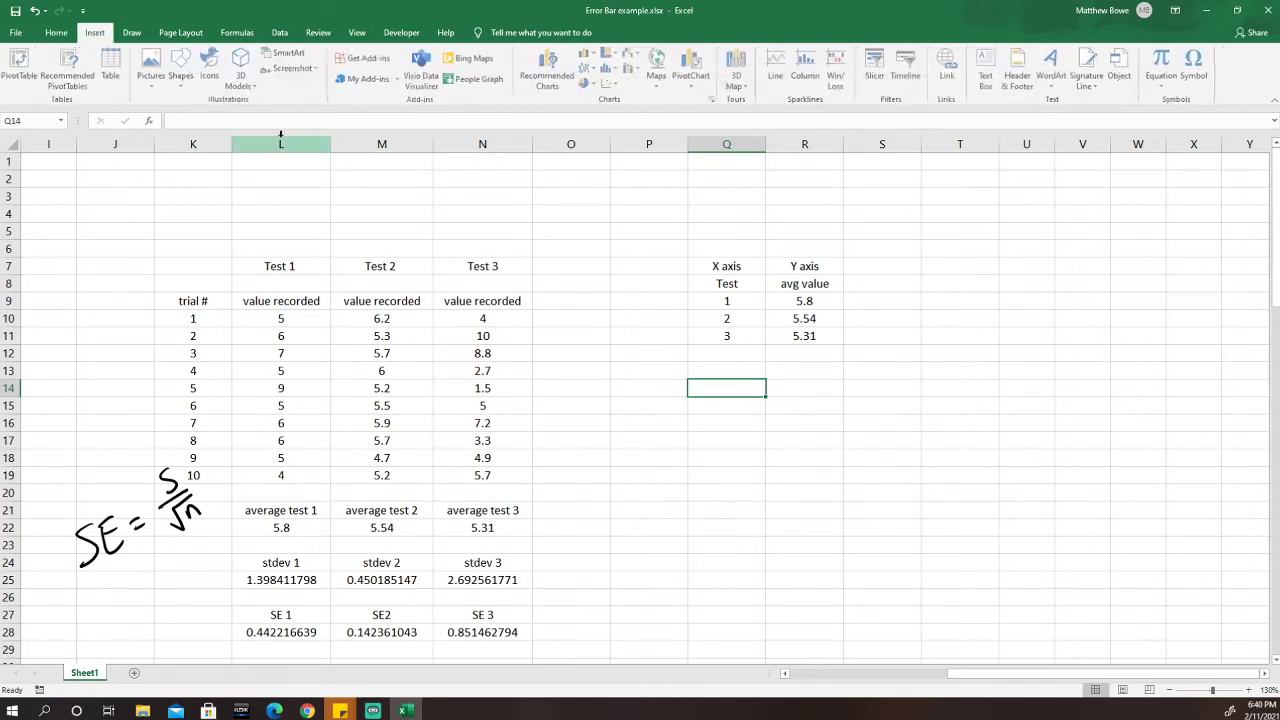
Insert a blank scatter chart, move it below the avg value table and enlarge it.
left_click(614, 84)
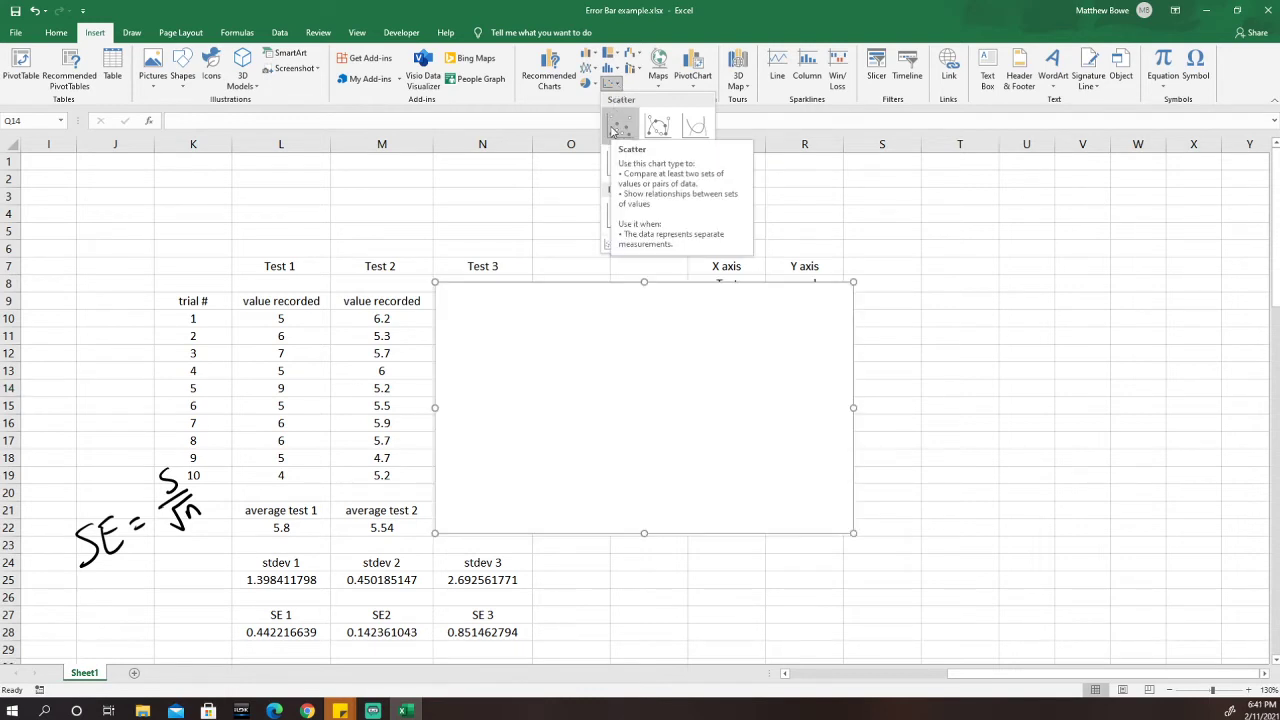
left_click(621, 133)
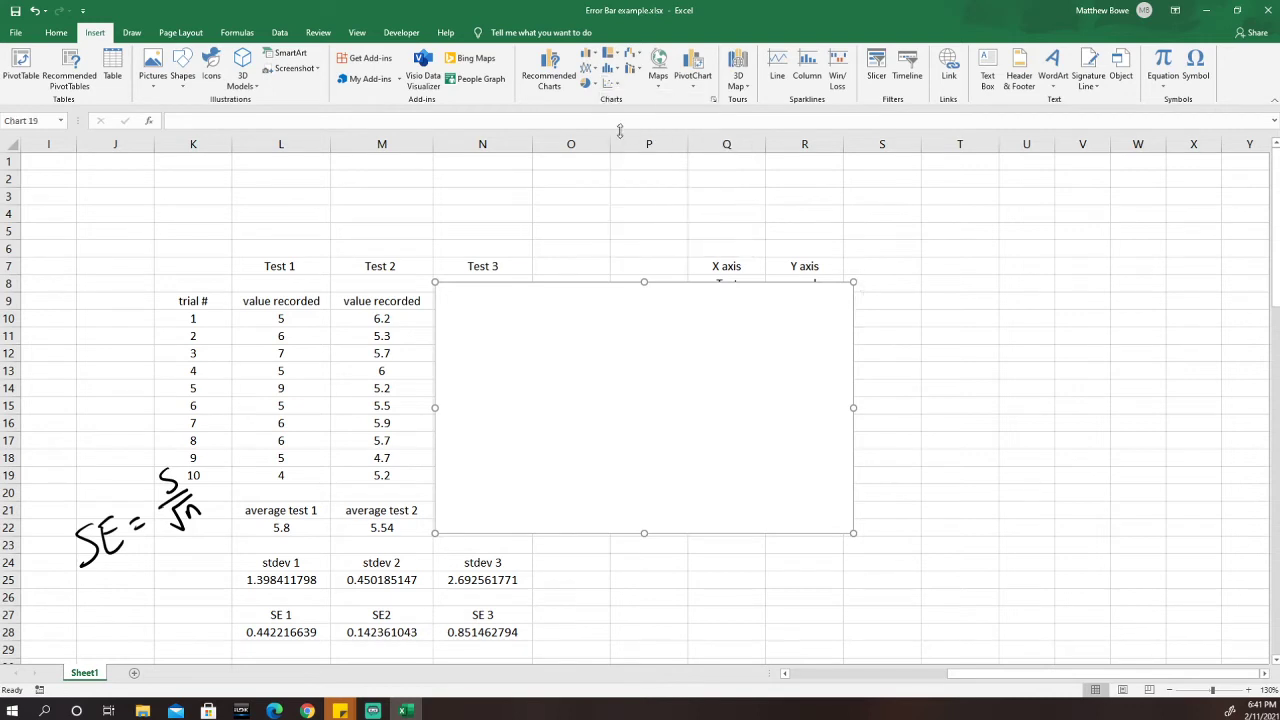
left_click_drag(589, 302, 694, 402)
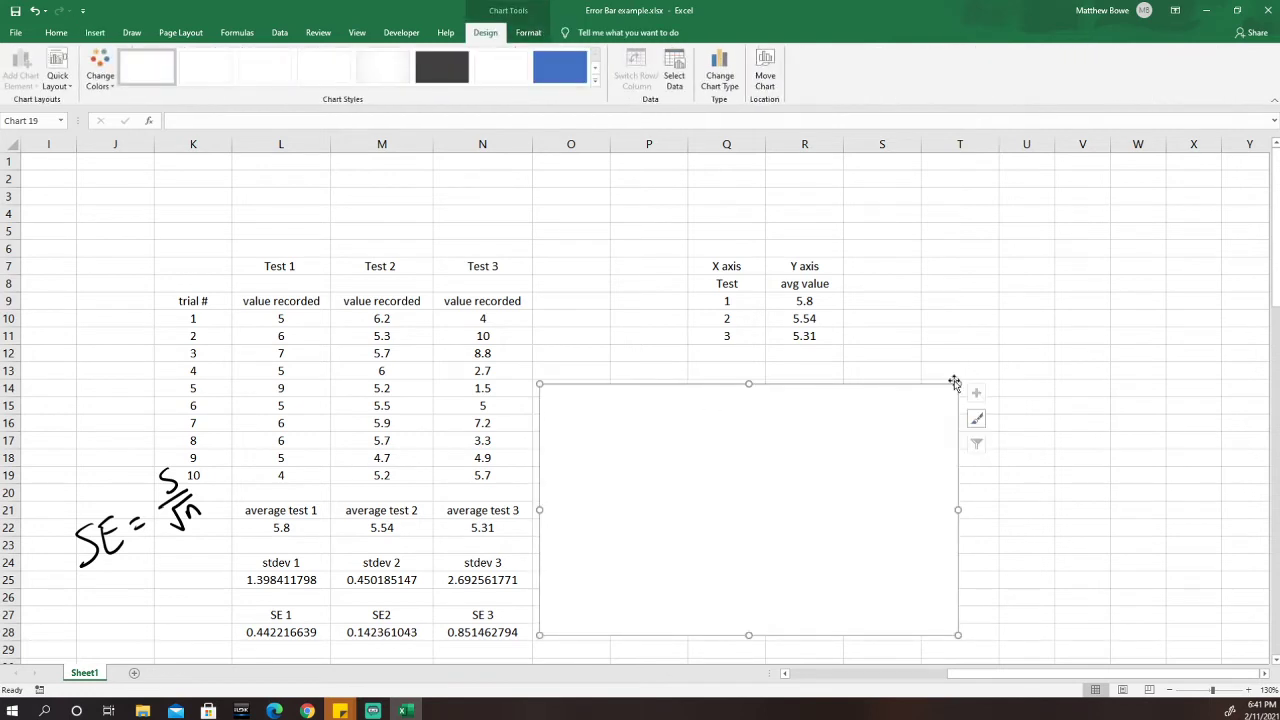
left_click_drag(957, 384, 1033, 348)
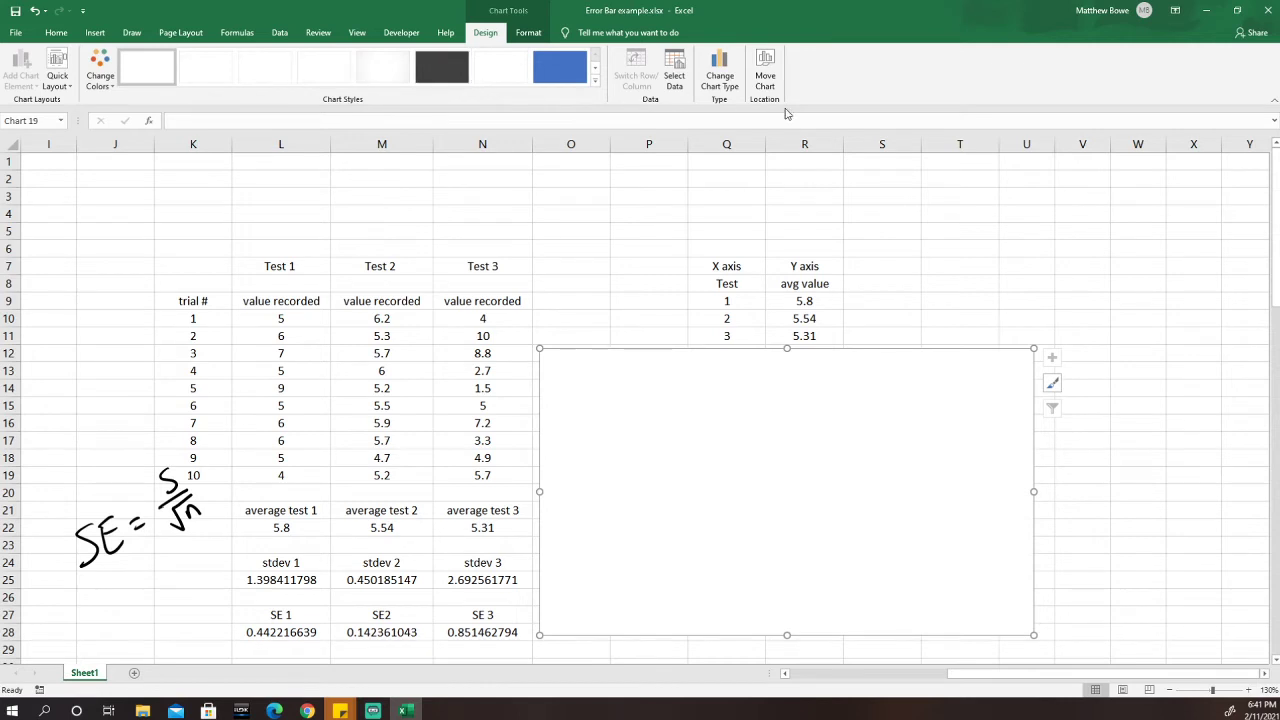
Open the chart's Select Data Source dialog and add a new series.
left_click(677, 66)
left_click(676, 70)
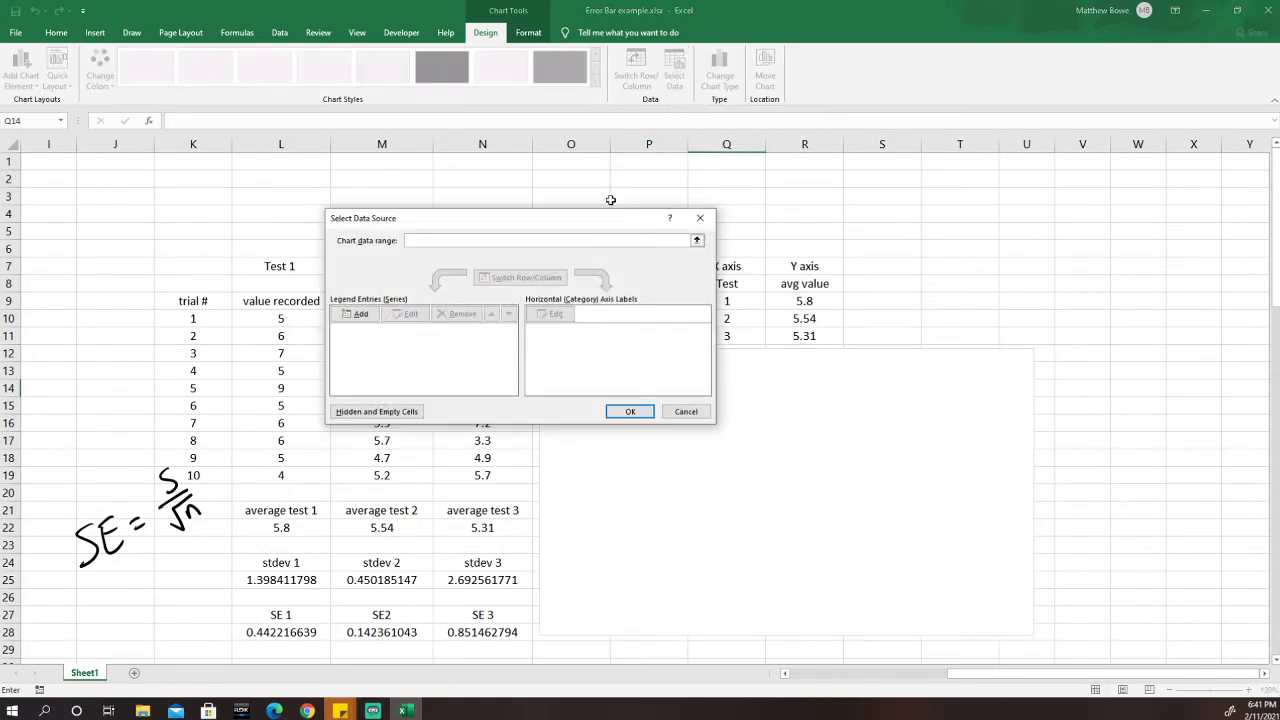
left_click_drag(590, 222, 597, 222)
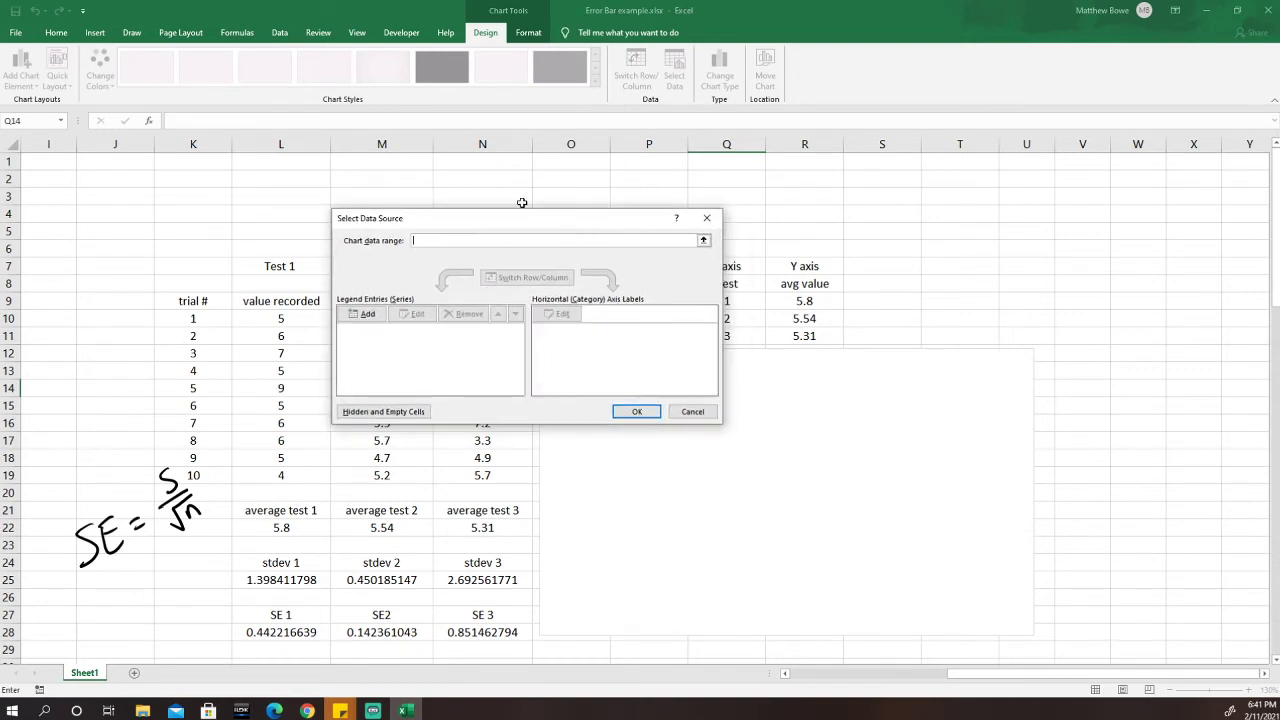
left_click_drag(527, 222, 481, 216)
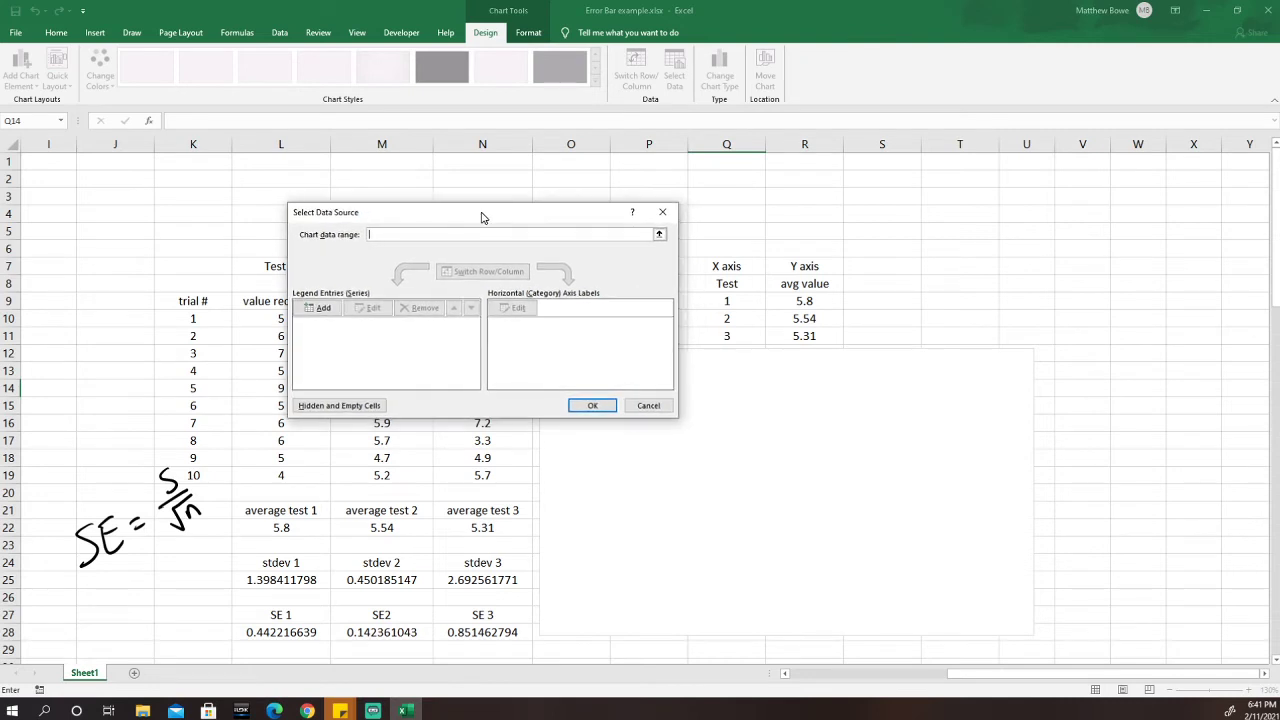
left_click(324, 309)
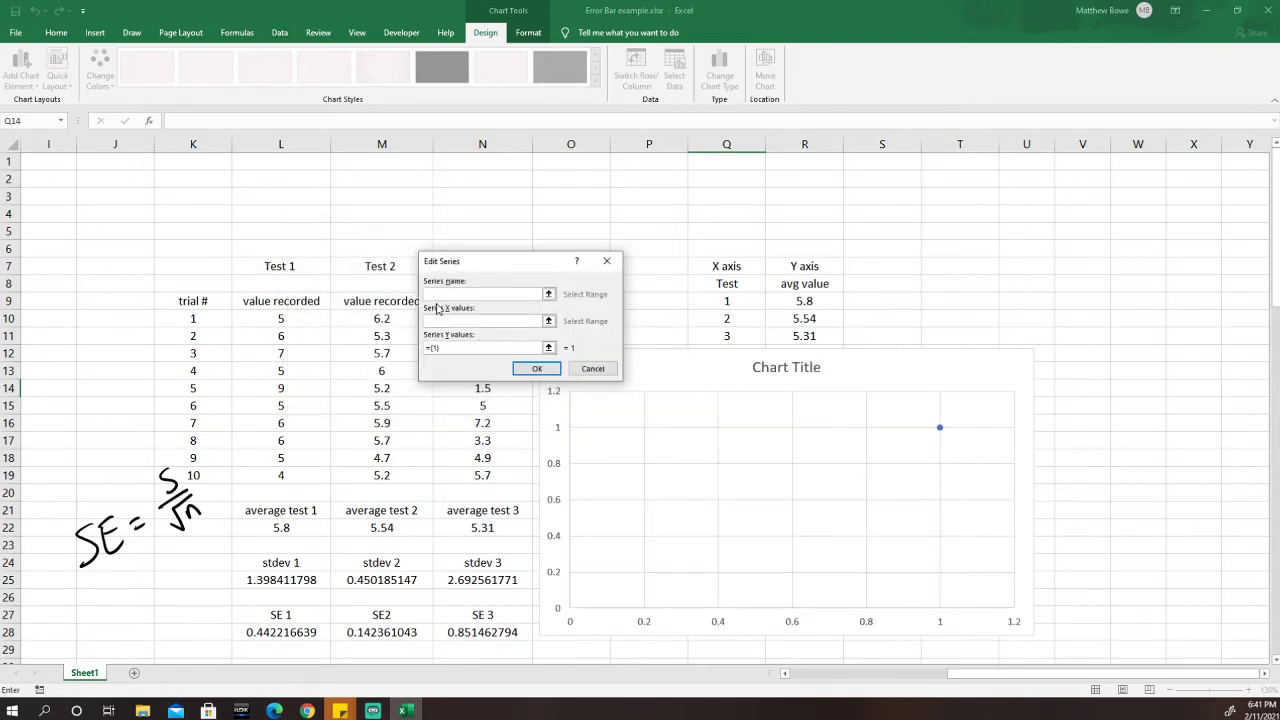
left_click_drag(515, 267, 537, 232)
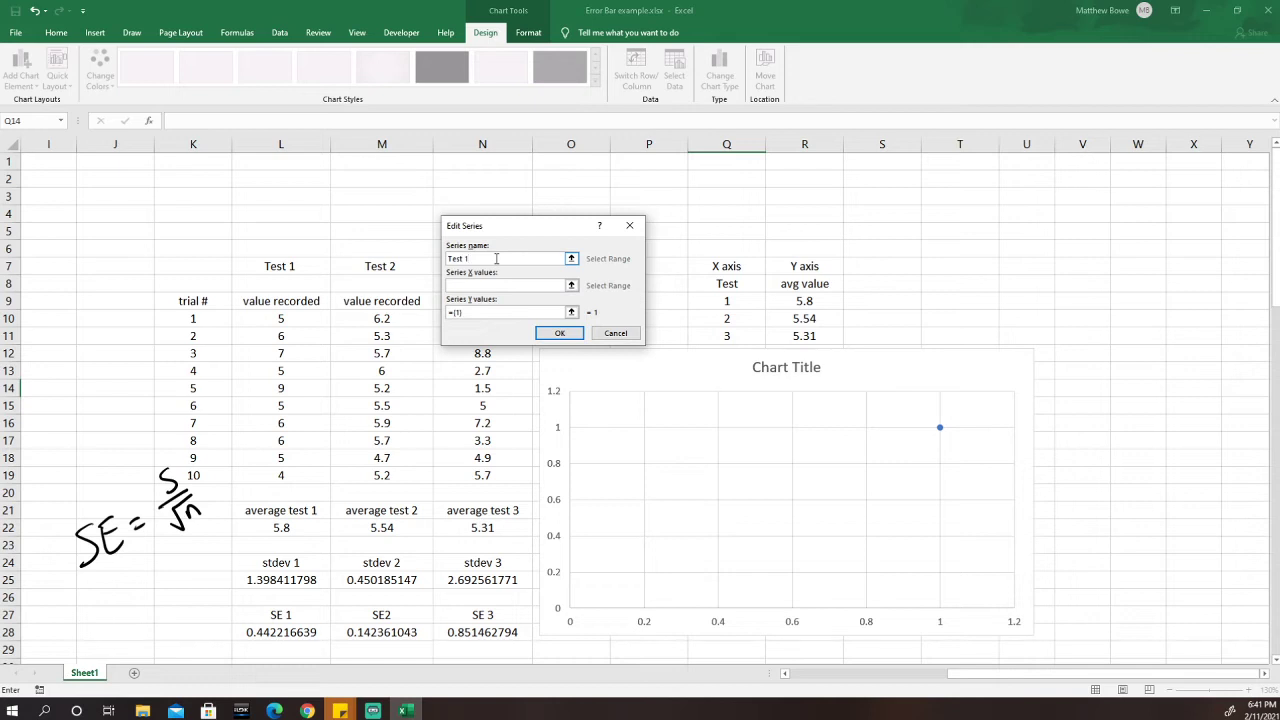
left_click_drag(513, 229, 505, 221)
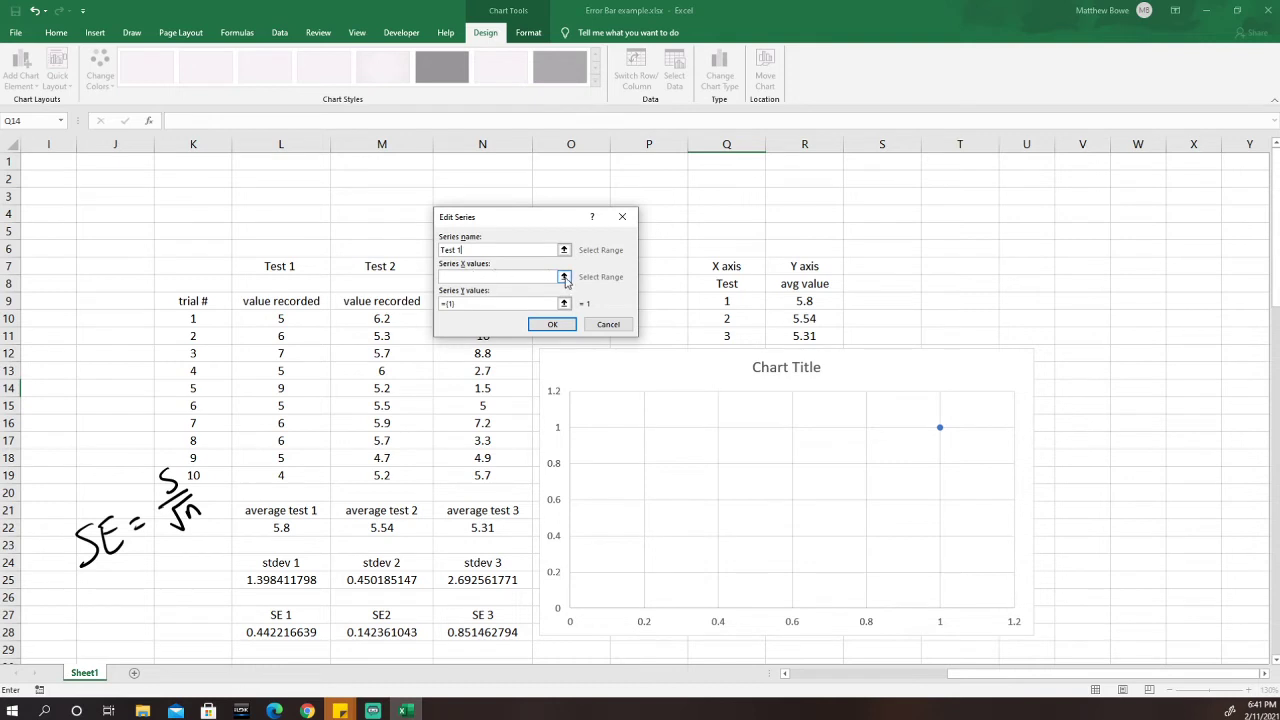
Define the Test 1 series with X value from Q9 and Y value from R9.
left_click(564, 277)
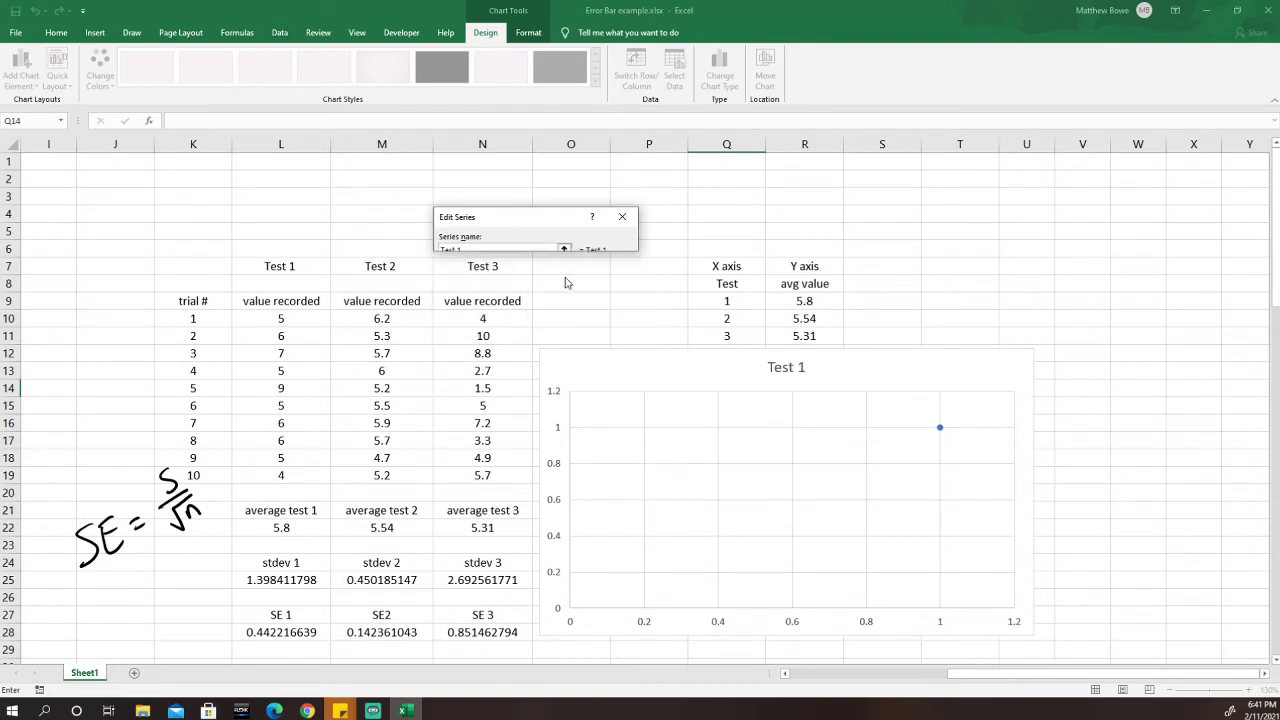
left_click(729, 302)
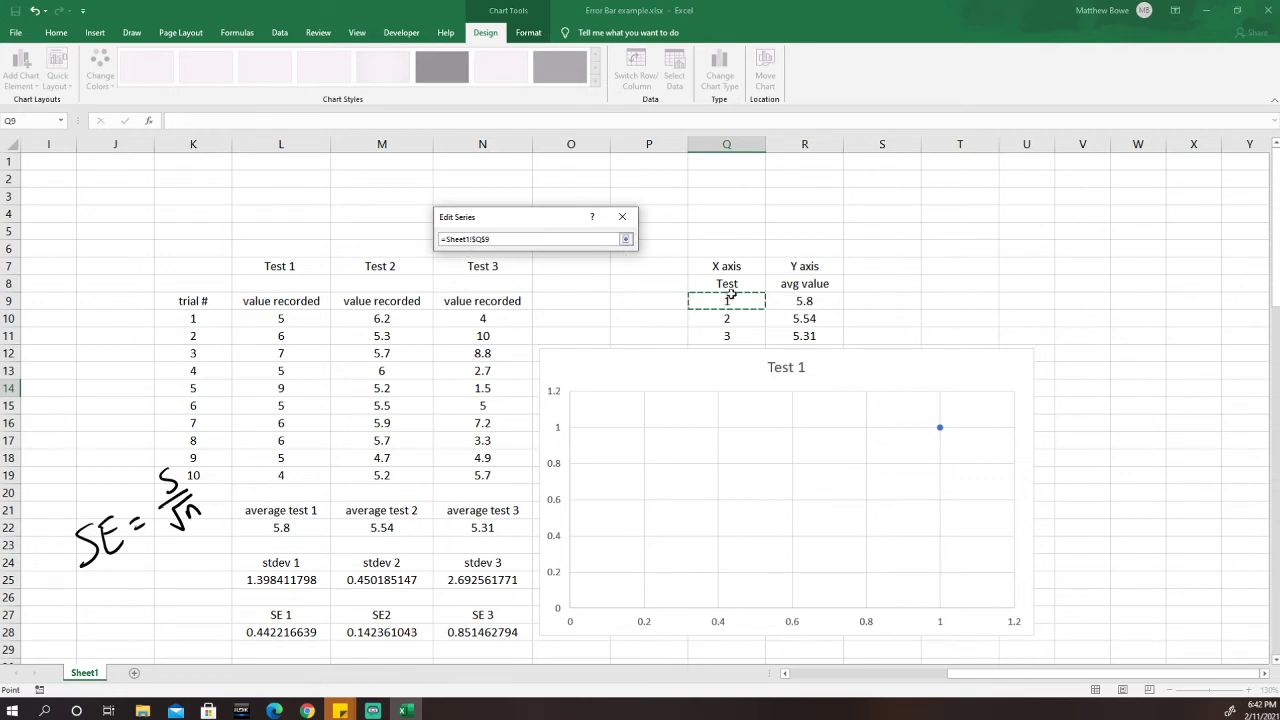
left_click(625, 241)
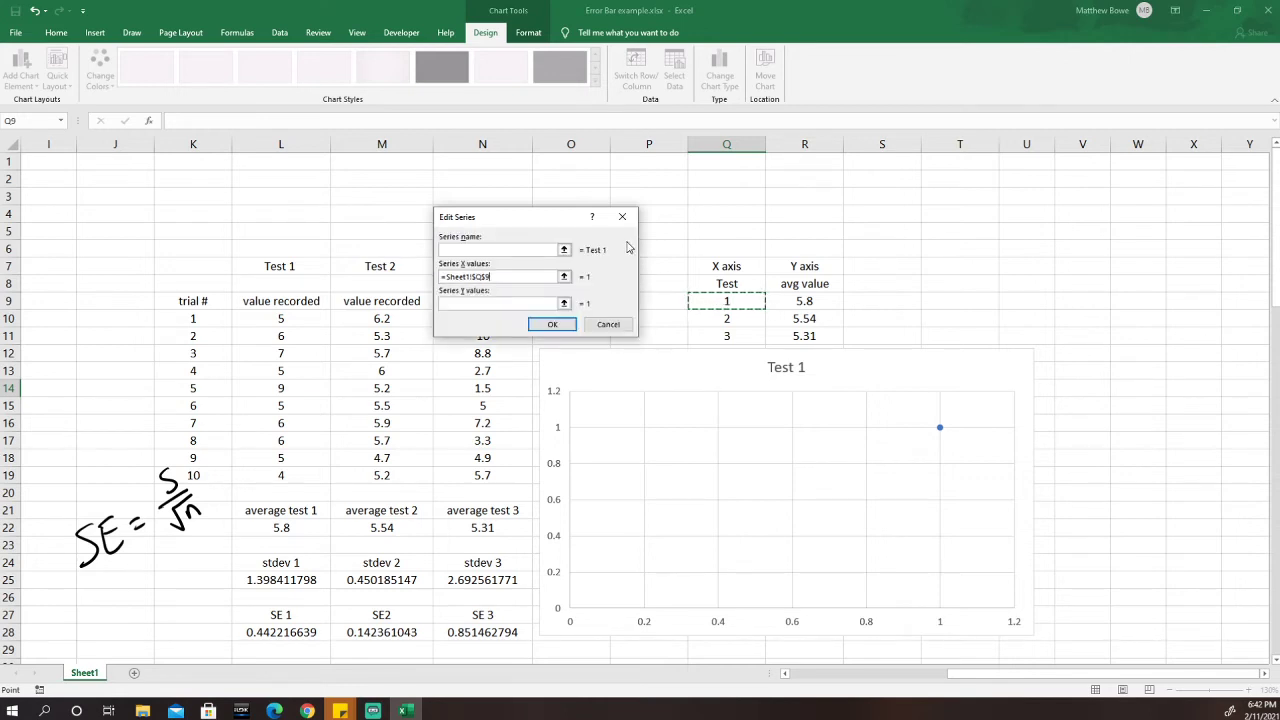
left_click(565, 305)
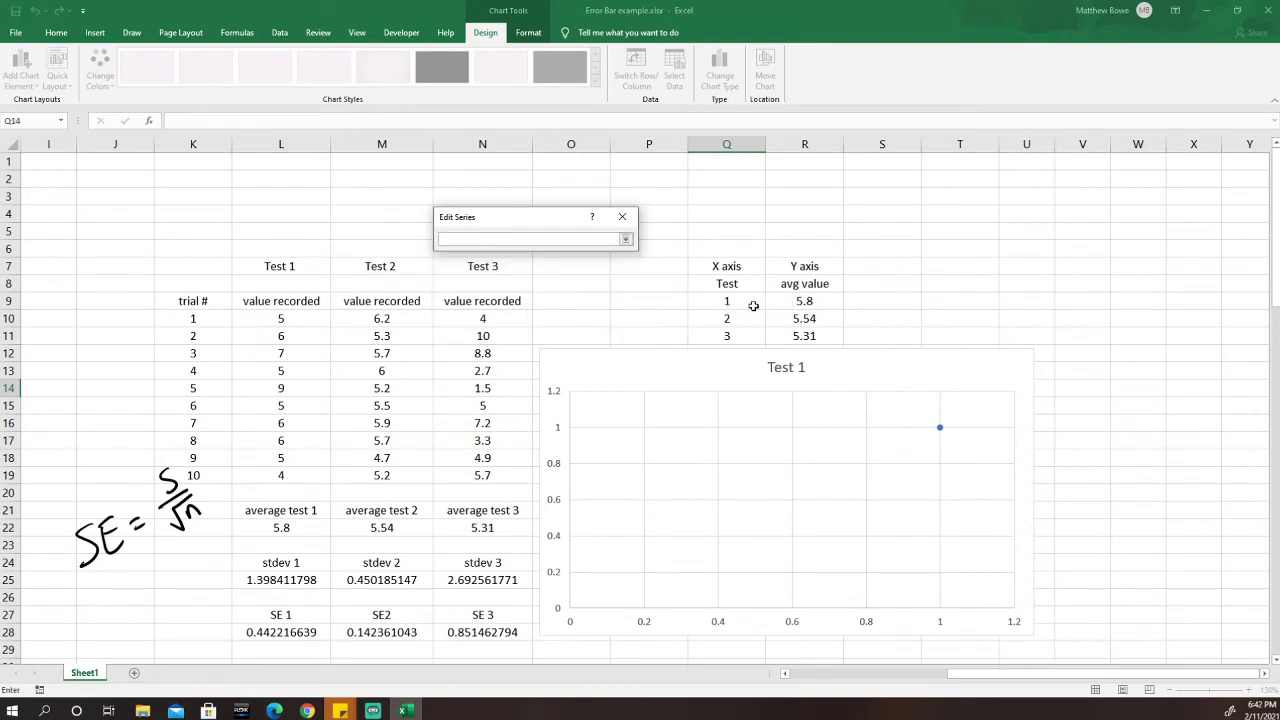
left_click(808, 302)
left_click(626, 241)
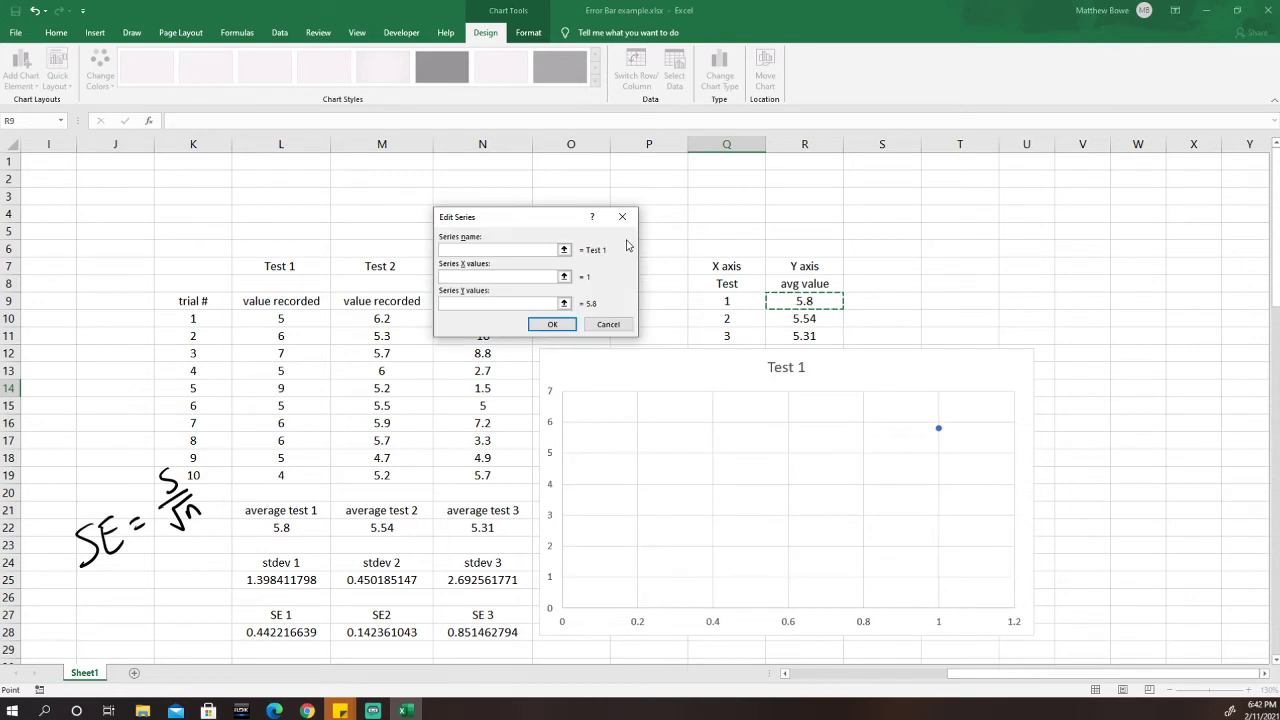
left_click(551, 325)
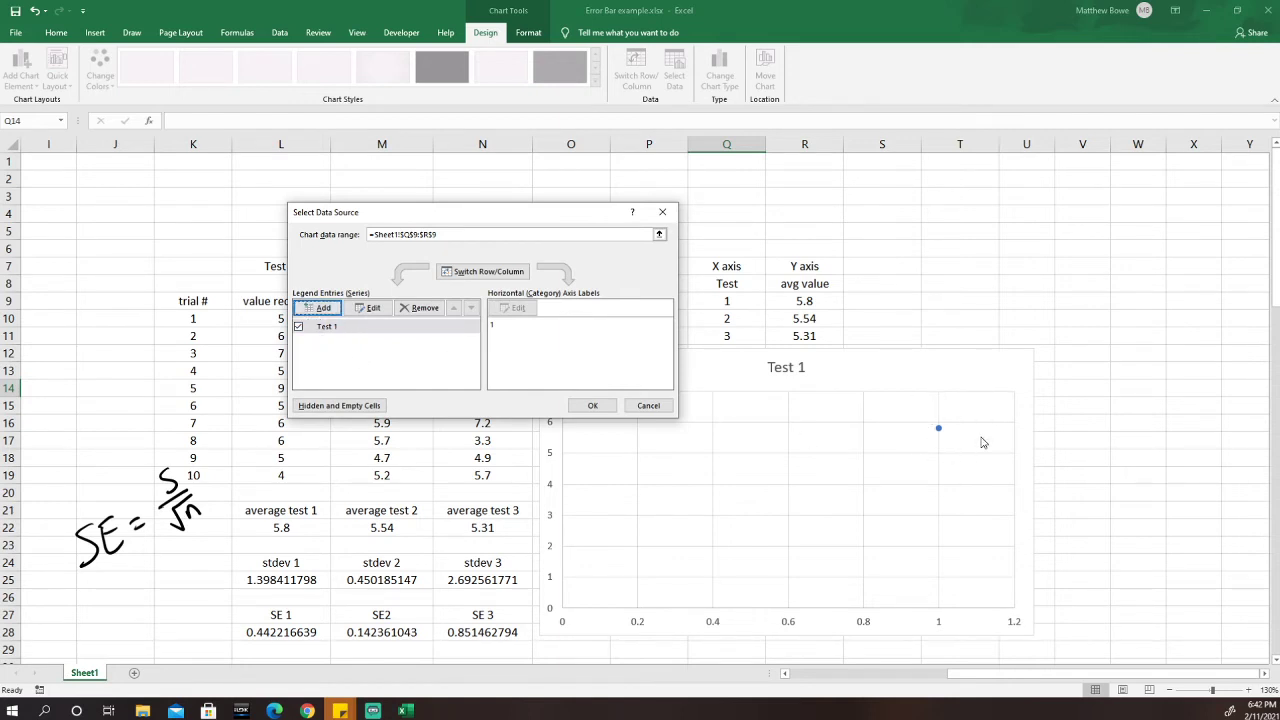
Add the Test 2 series with X value from Q10 and Y value from R10.
left_click(323, 309)
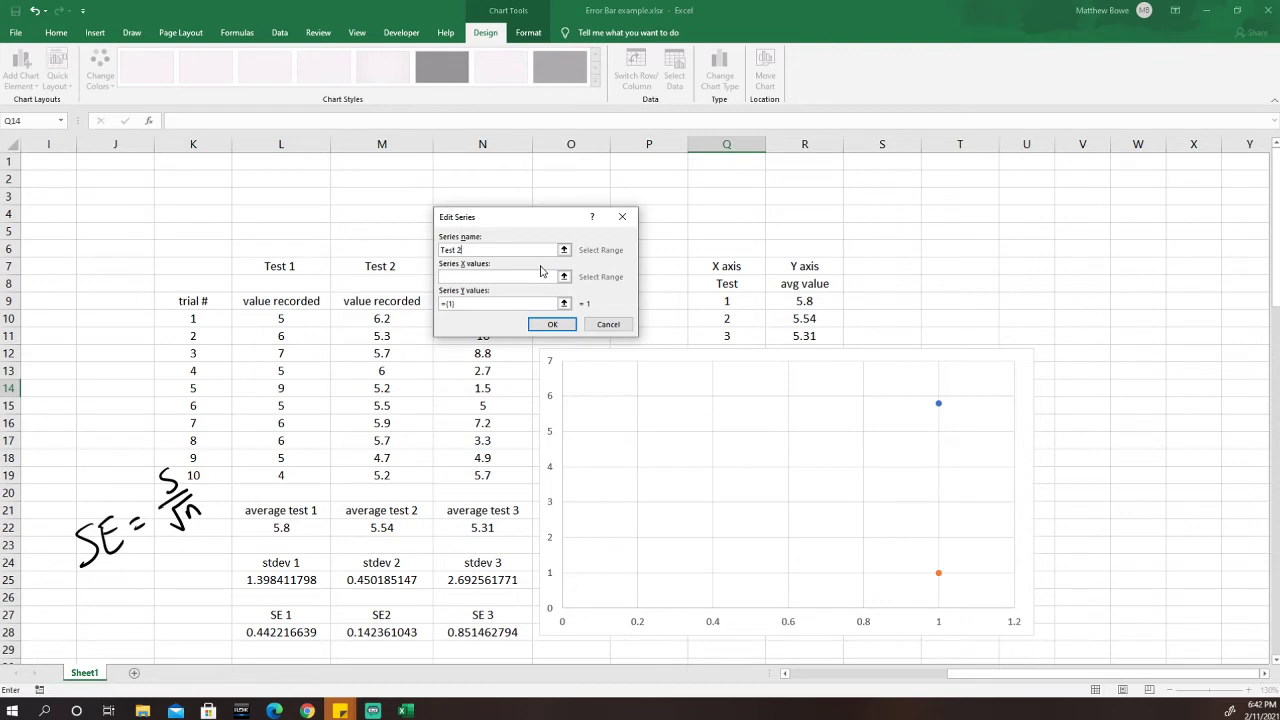
left_click(500, 279)
left_click(564, 279)
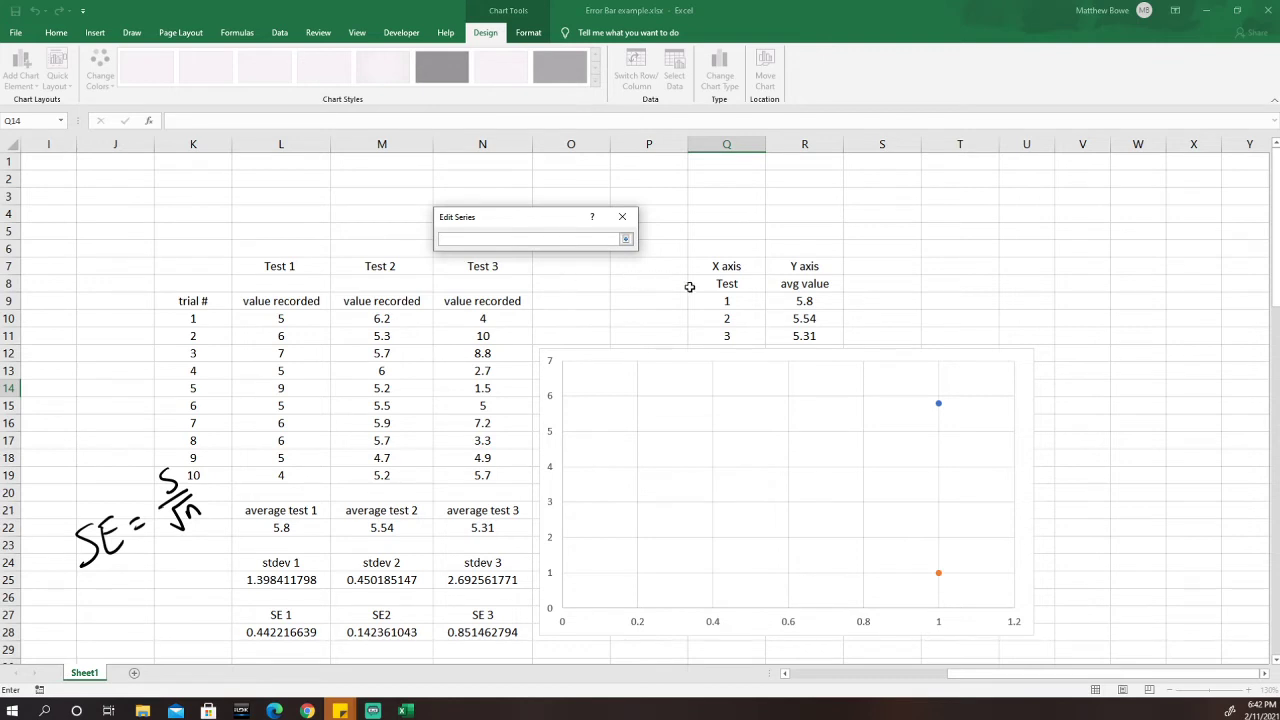
left_click(731, 318)
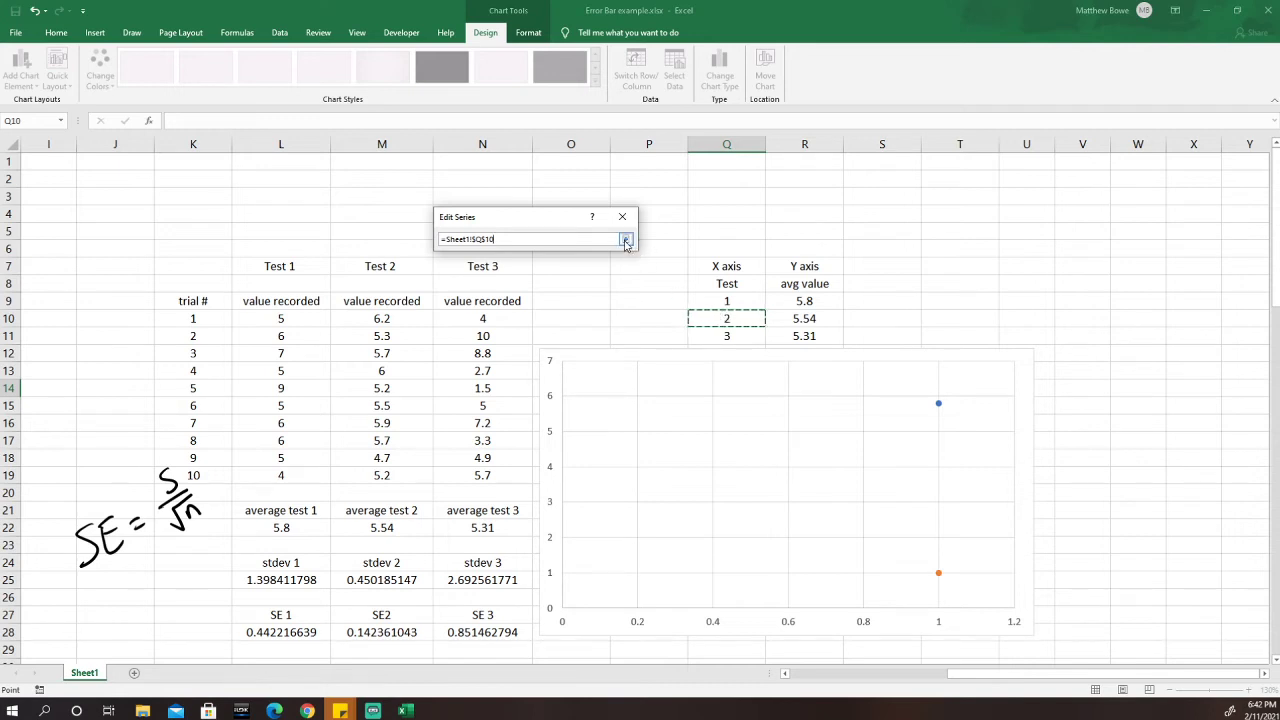
left_click(625, 242)
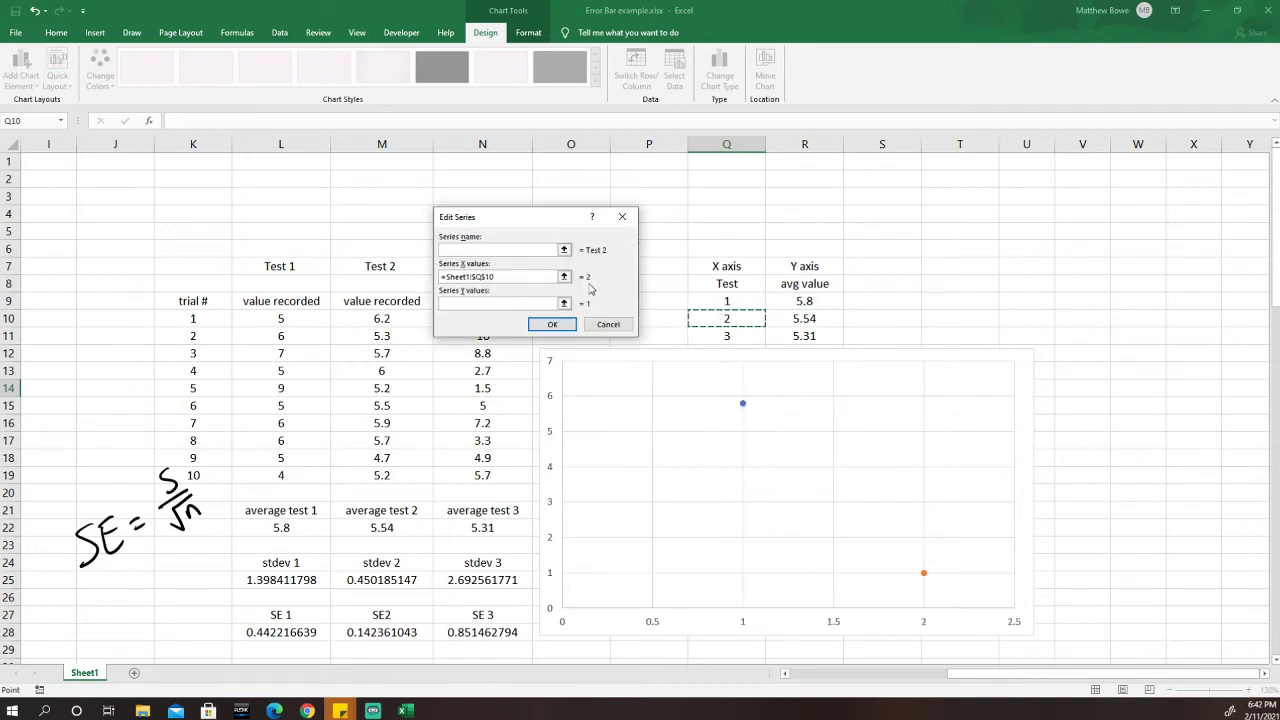
left_click(564, 302)
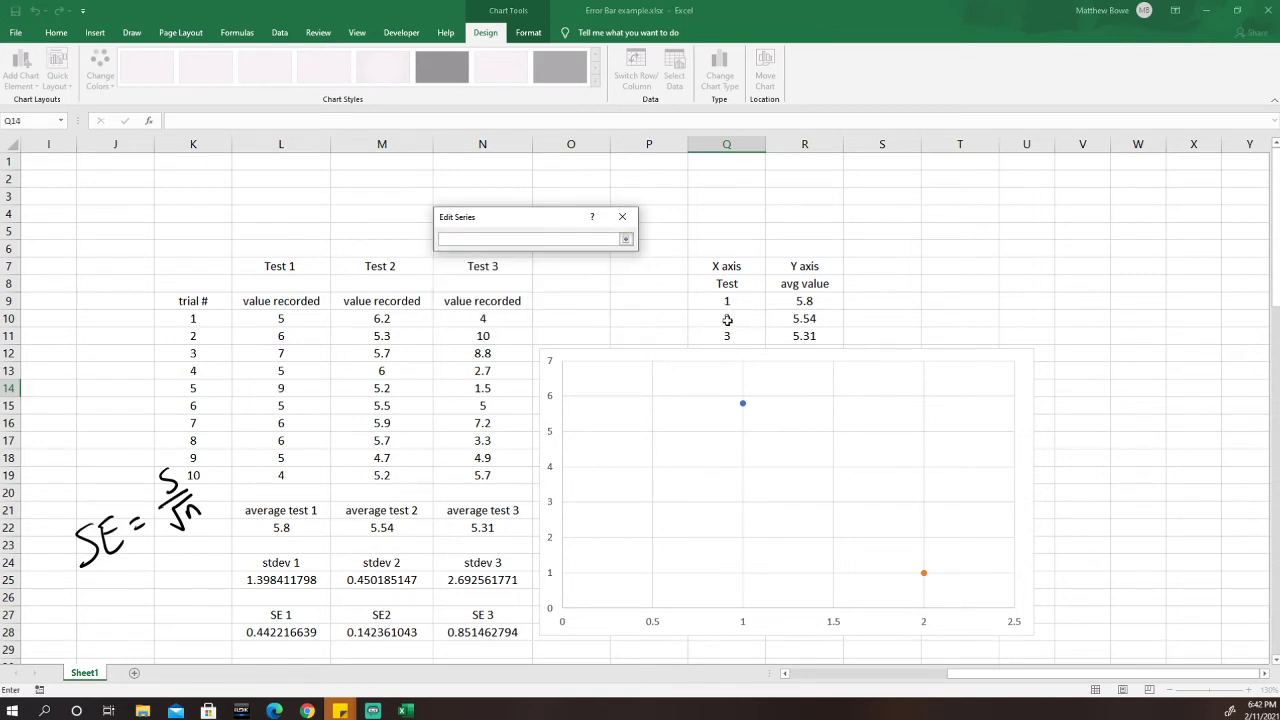
left_click(818, 318)
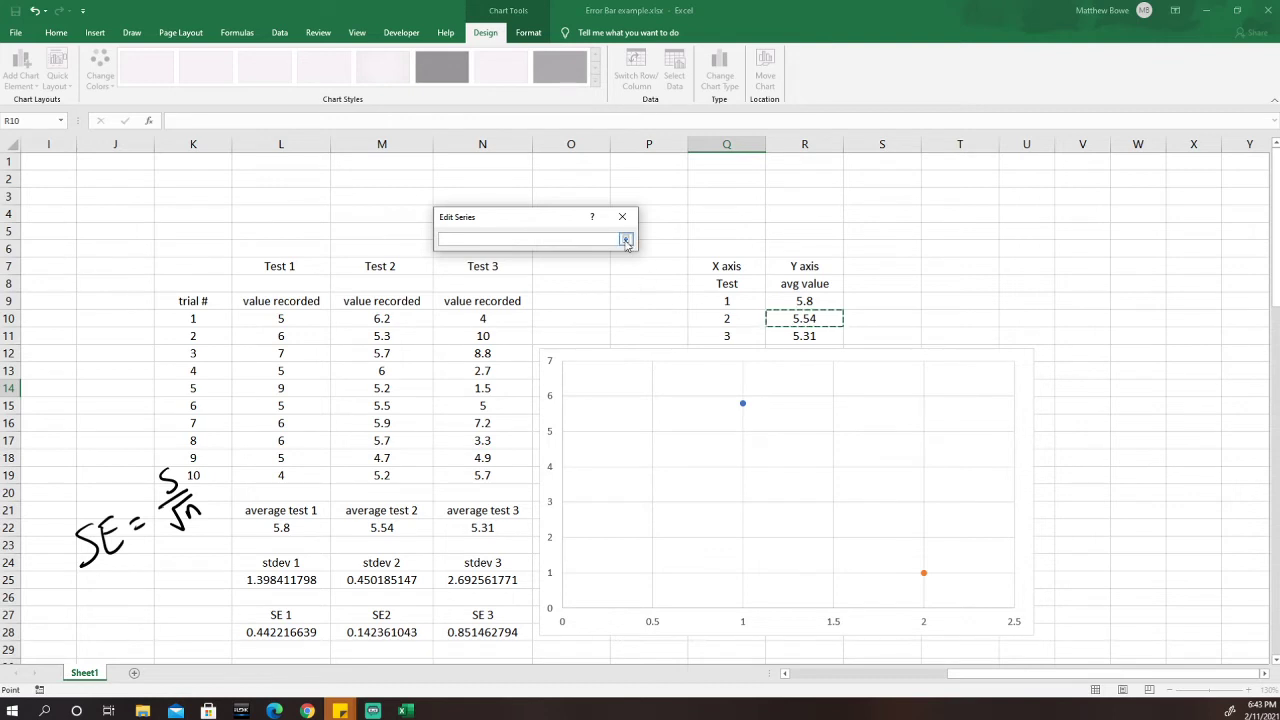
left_click(625, 242)
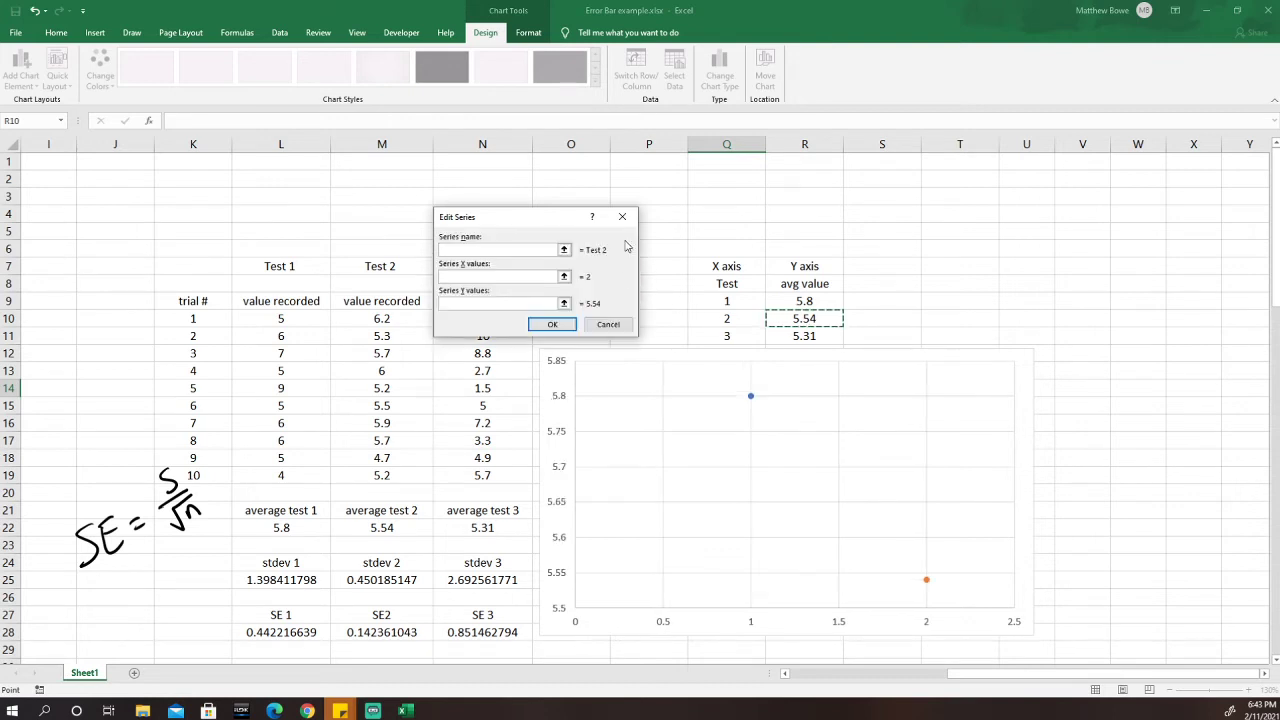
left_click(550, 326)
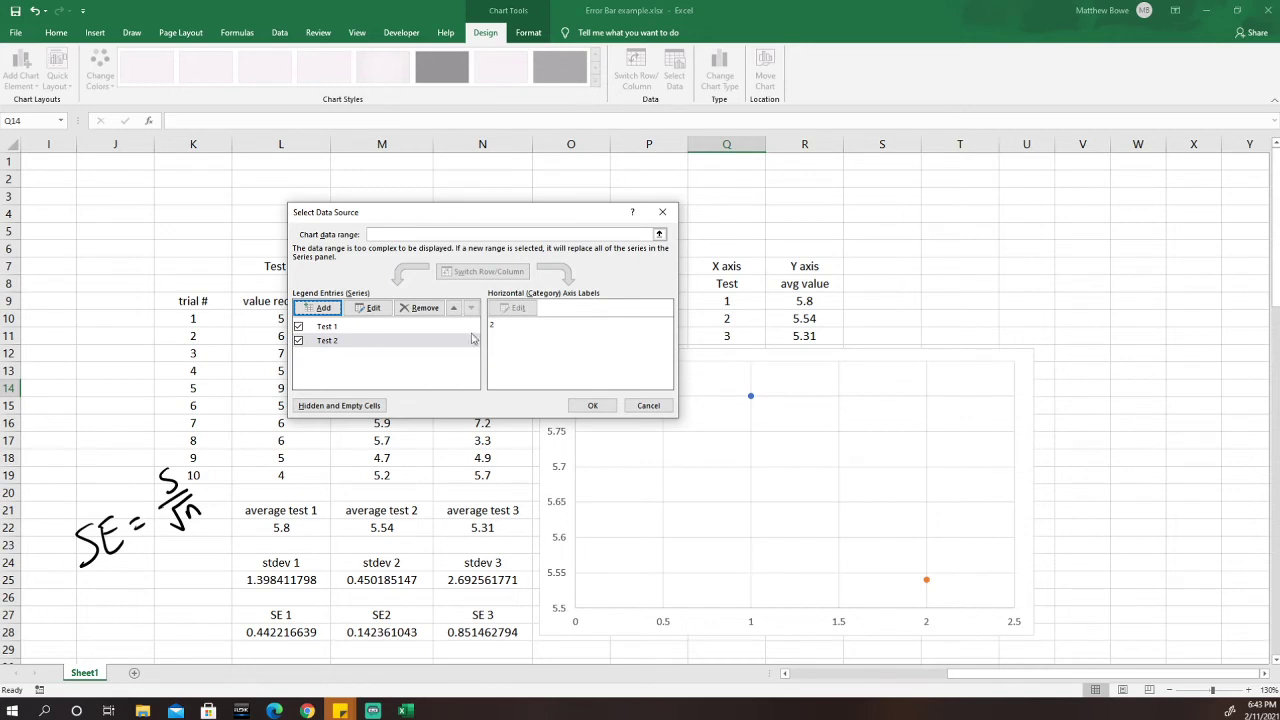
Add the Test 3 series with X from Q11 and Y from R11, and apply all series.
left_click(321, 308)
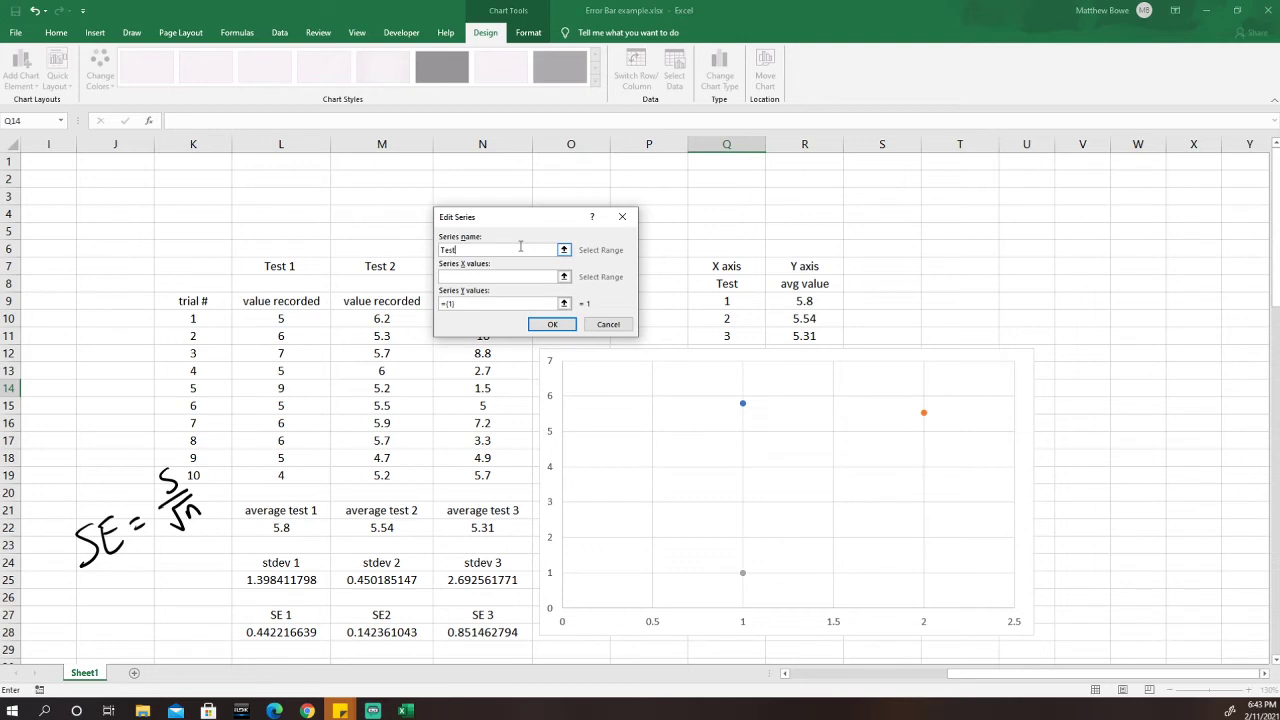
left_click(564, 276)
left_click(727, 336)
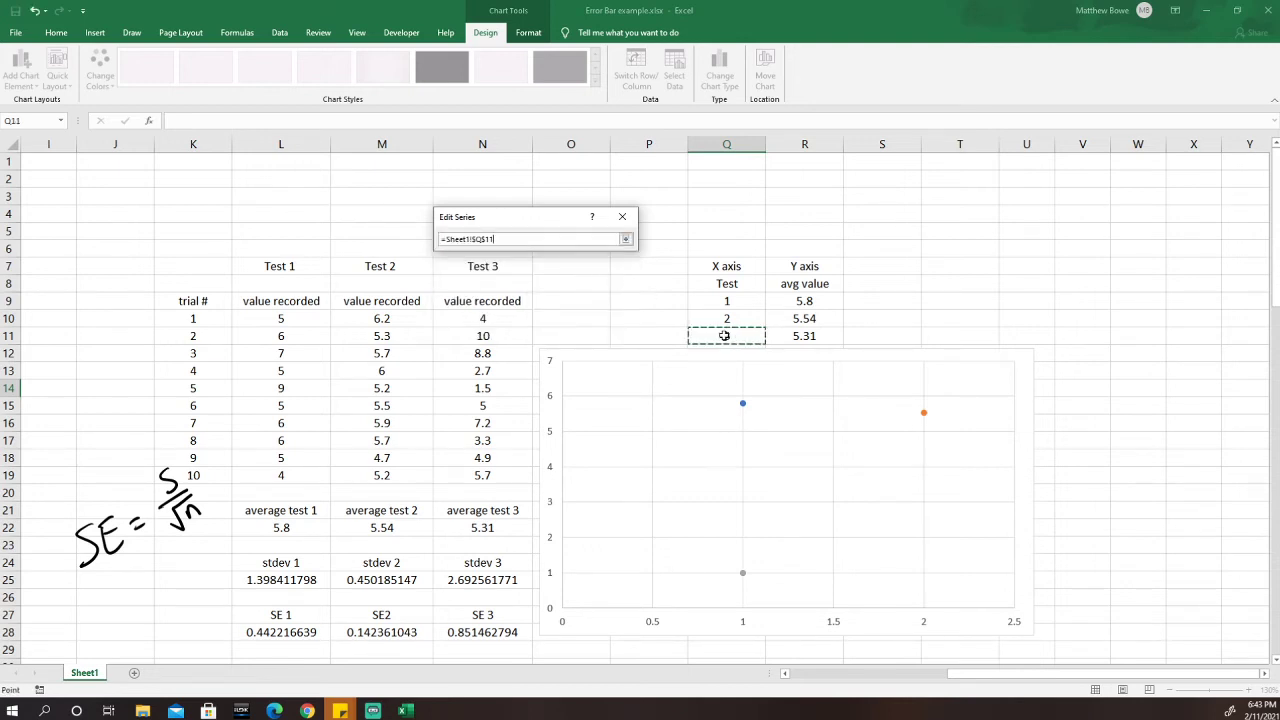
left_click(626, 239)
left_click(564, 303)
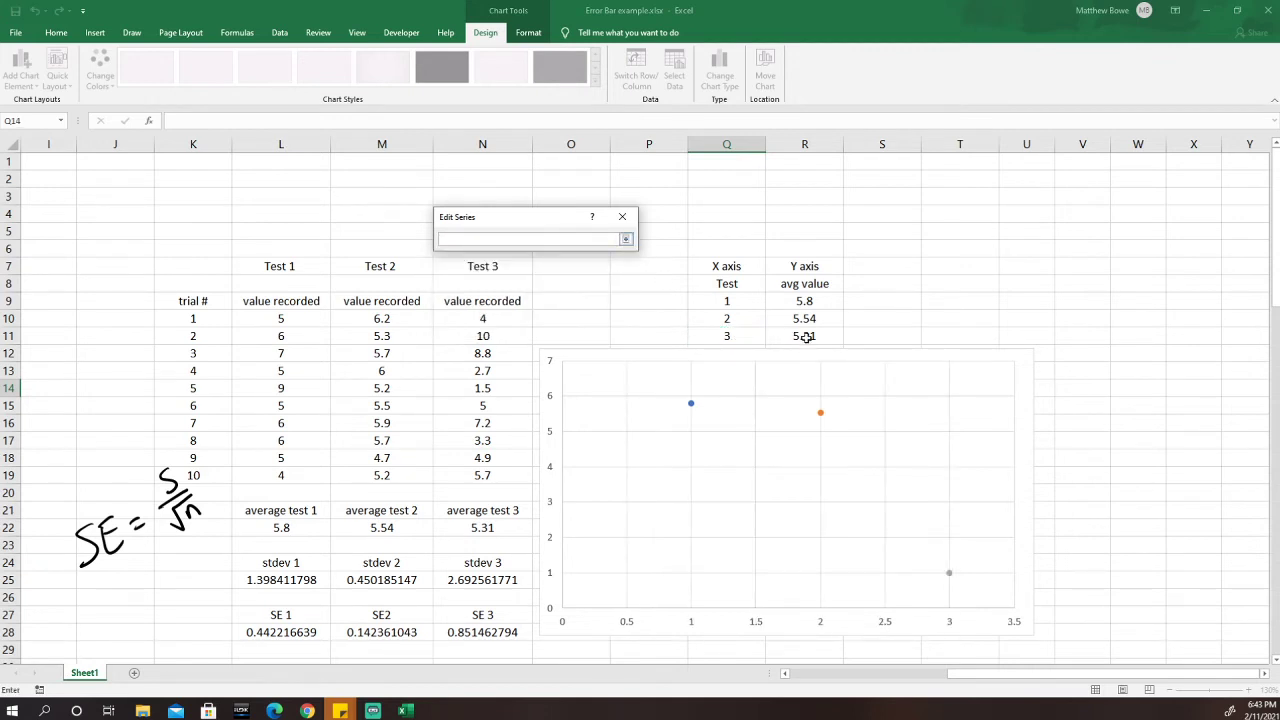
left_click(806, 337)
left_click(626, 239)
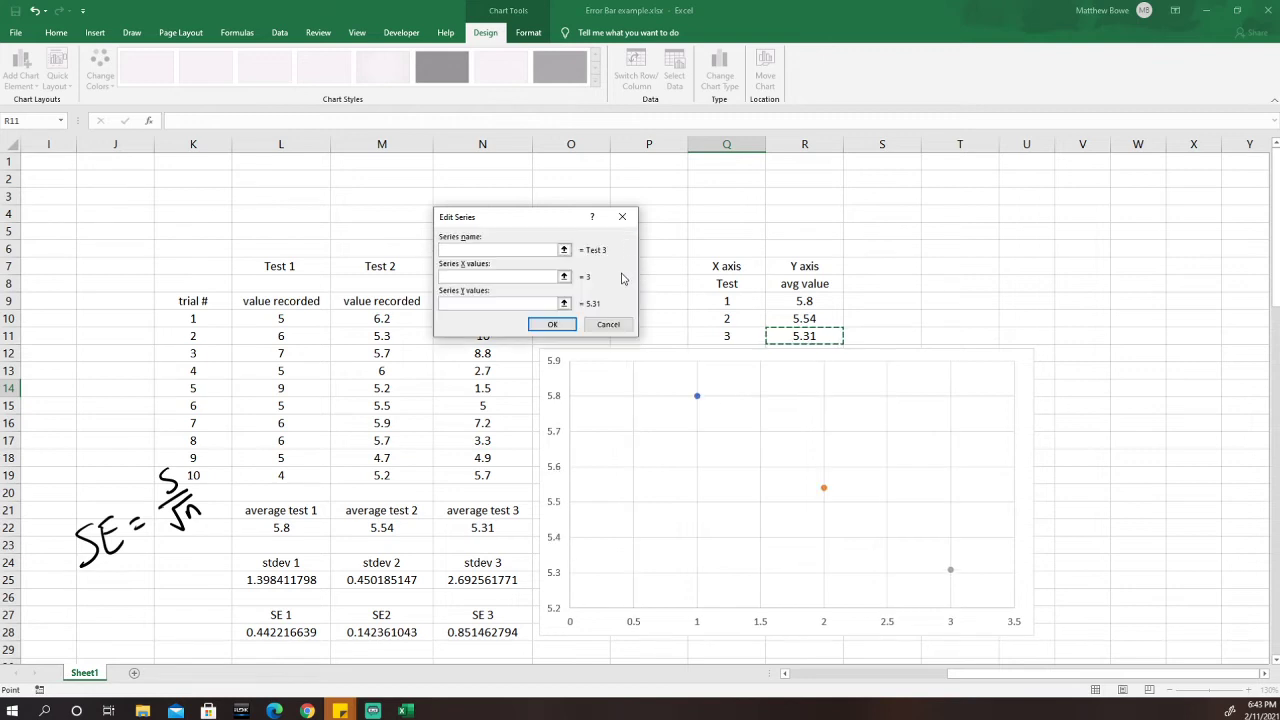
left_click(552, 324)
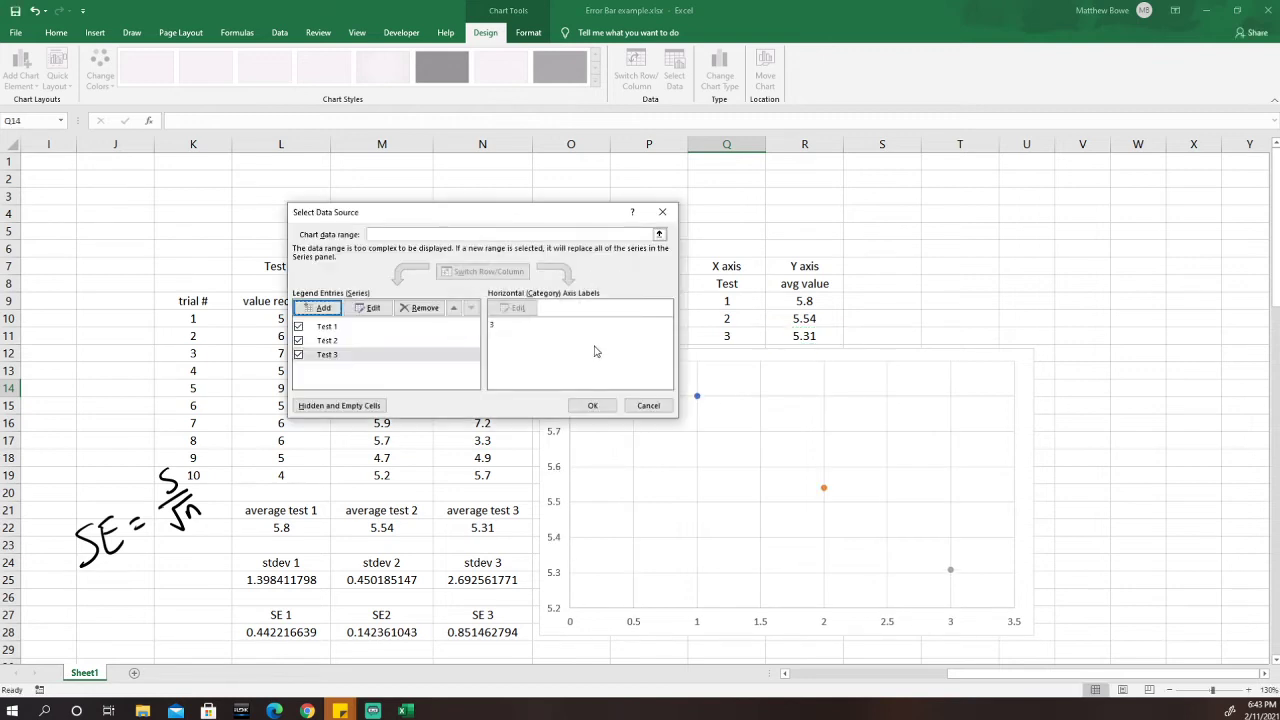
left_click(594, 406)
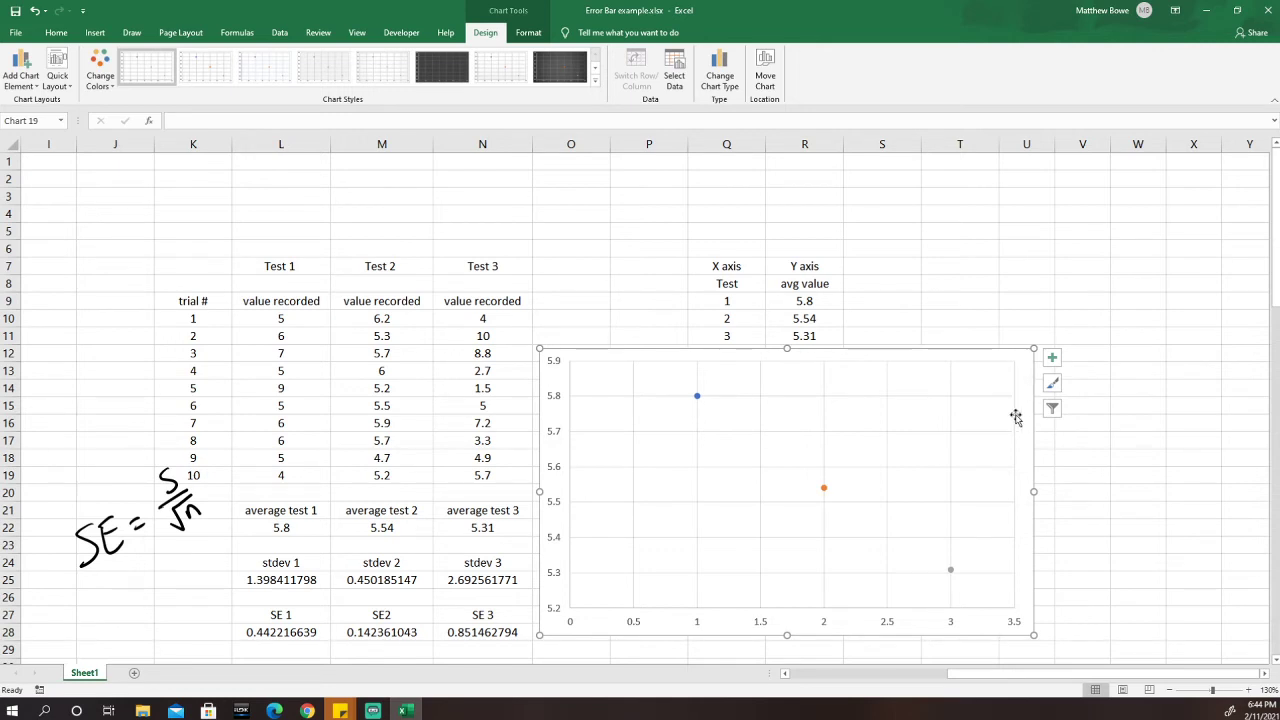
Reach the Error Bars submenu under Add Chart Element for the scatter chart.
left_click(1056, 362)
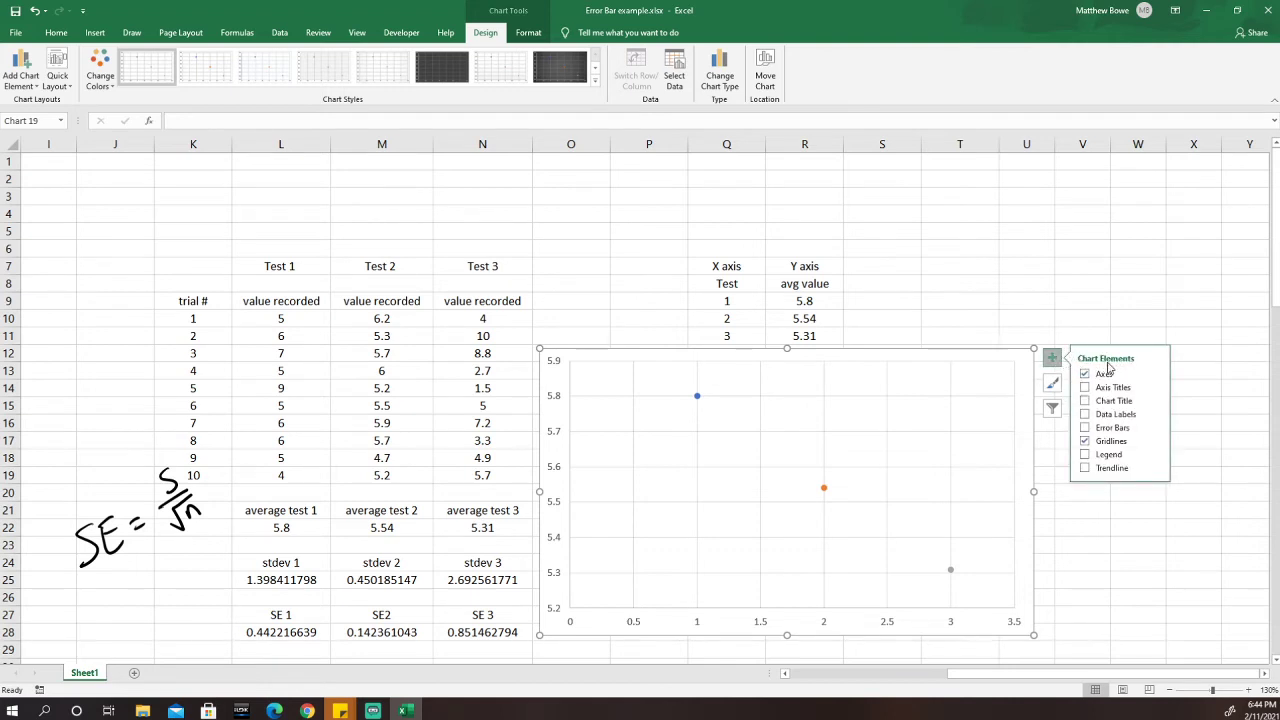
left_click(1155, 430)
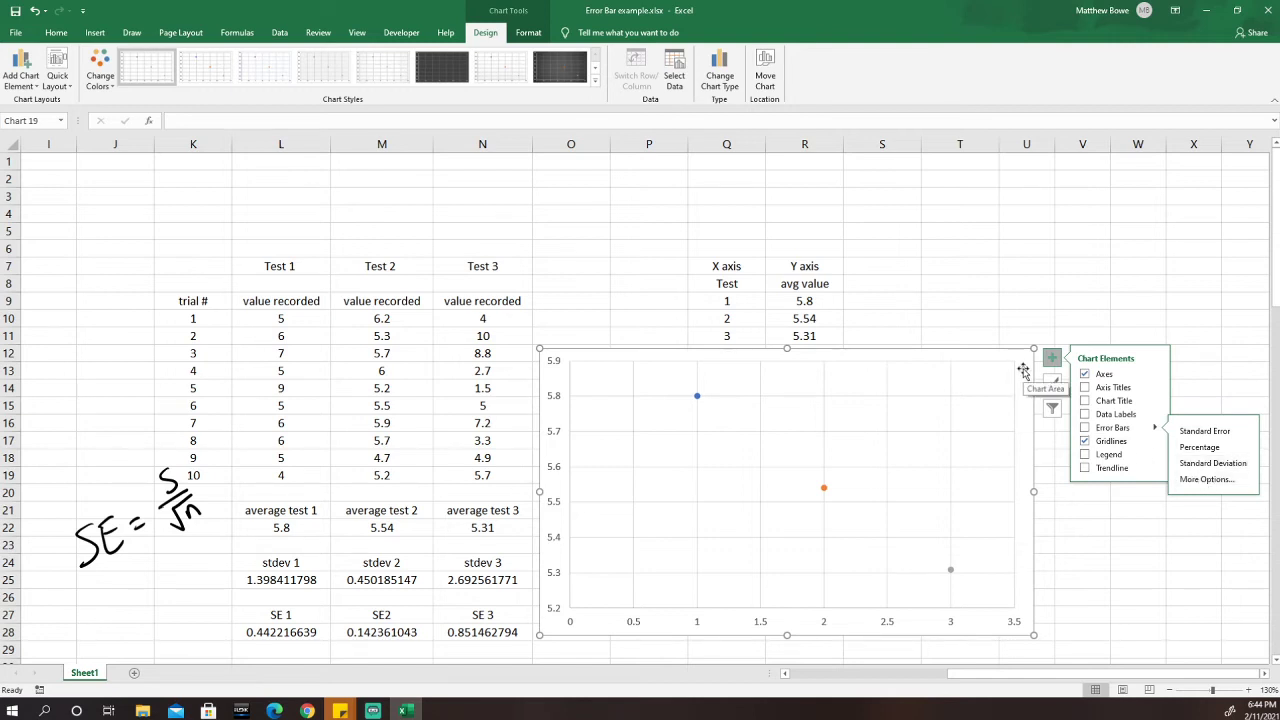
left_click(966, 330)
left_click(1020, 362)
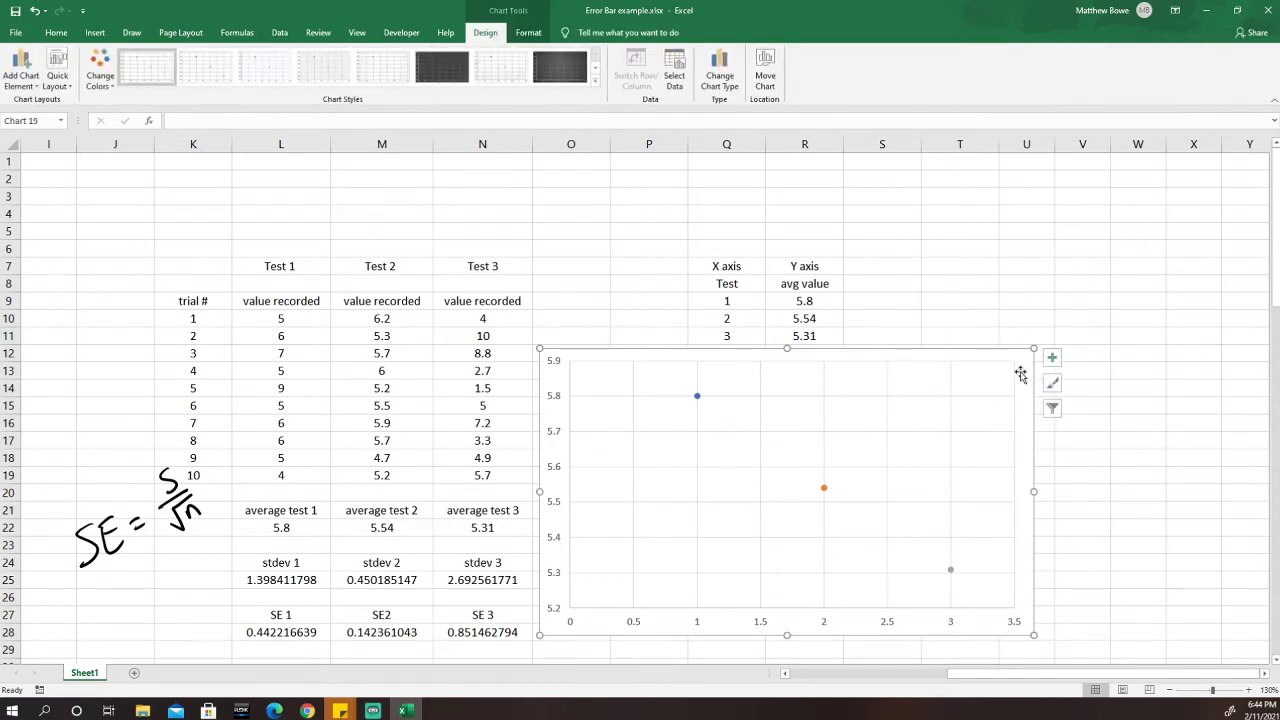
left_click(19, 86)
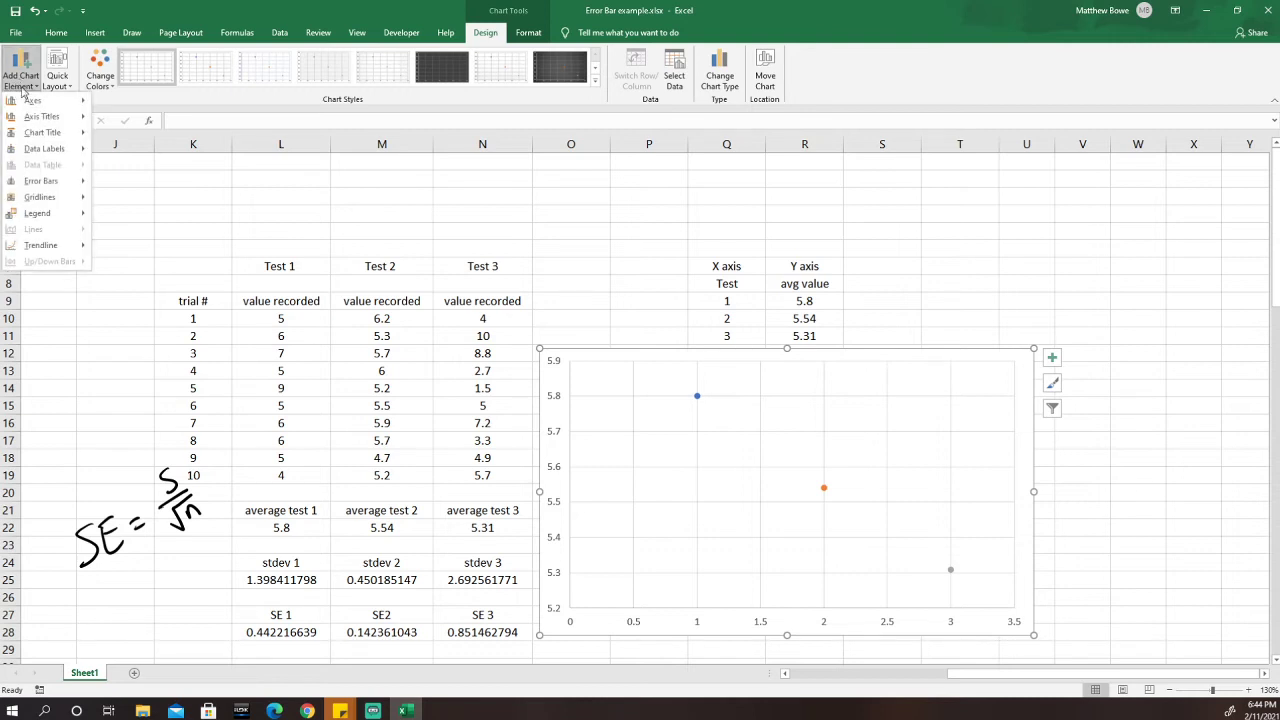
mouse_move(49, 186)
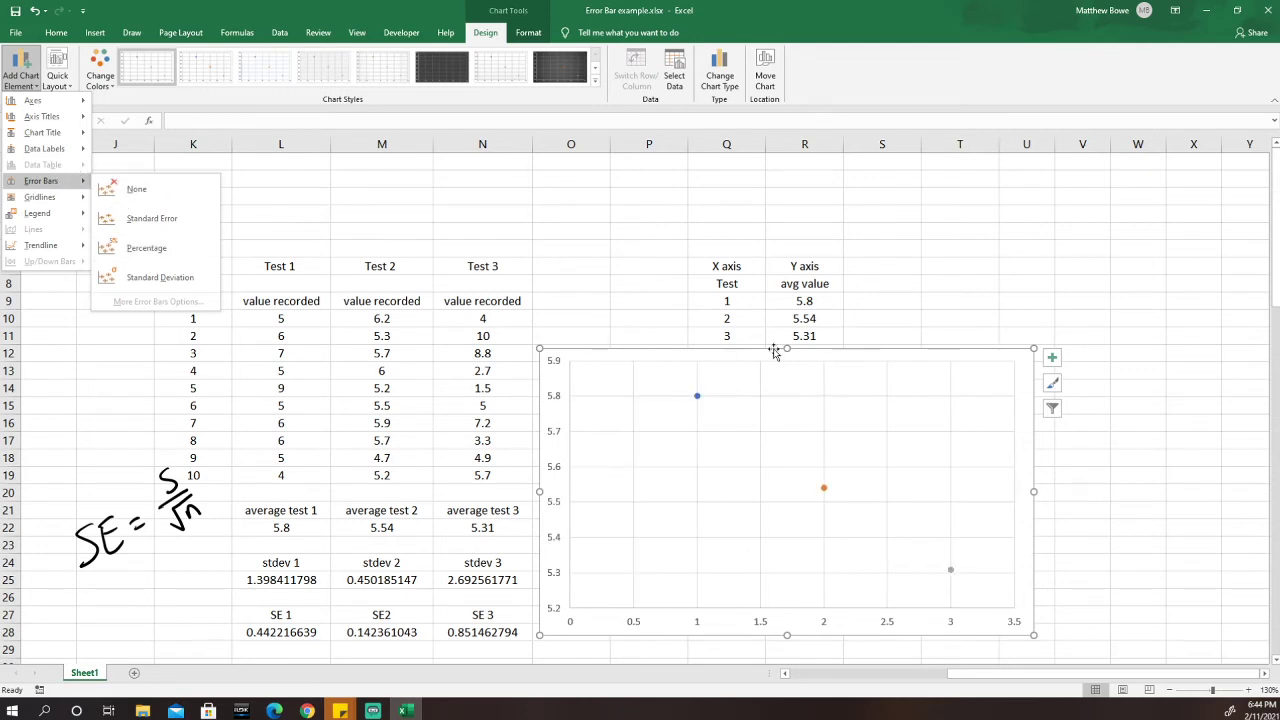
left_click(1031, 363)
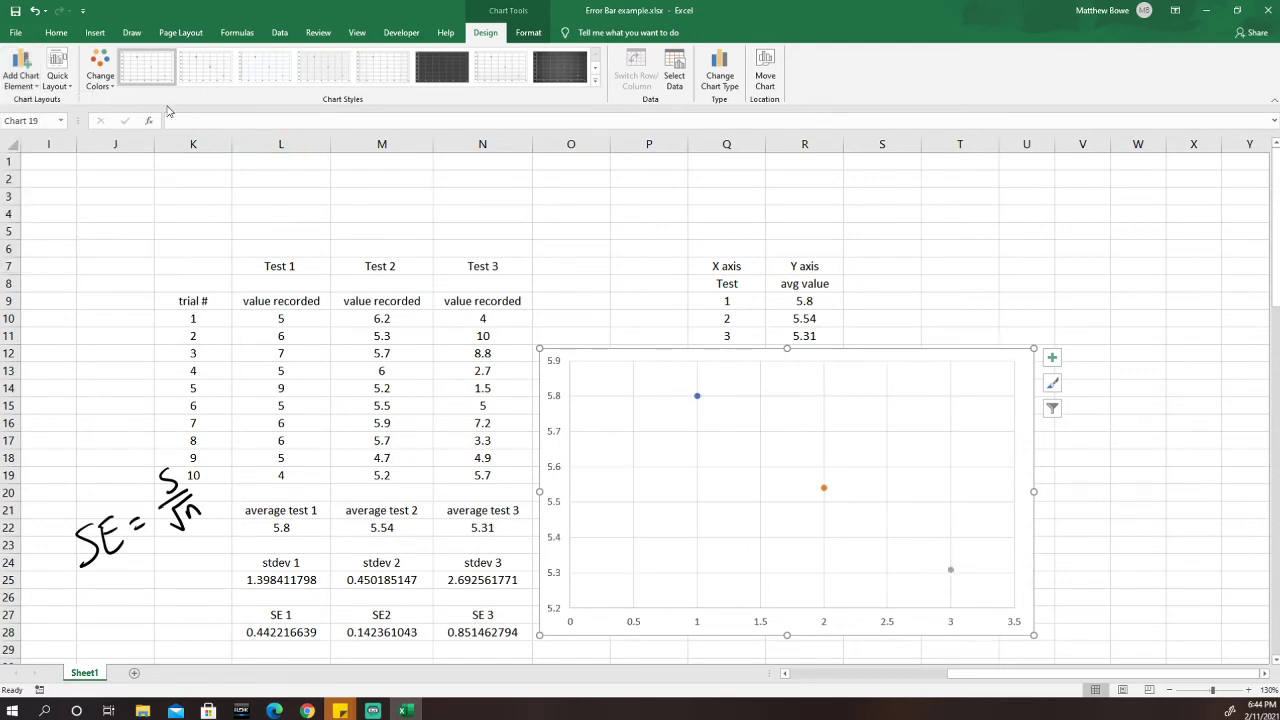
left_click(24, 68)
mouse_move(70, 183)
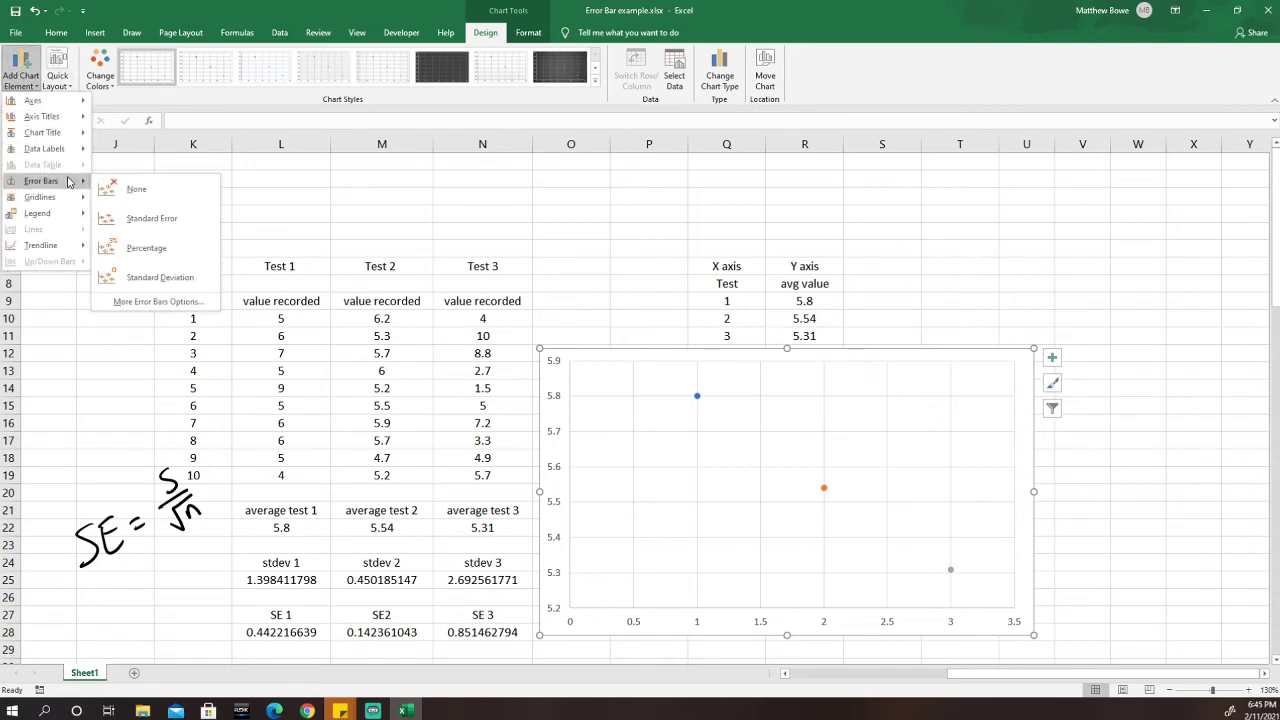
Add error bars to the Test 1 series, delete its horizontal bar, and select the vertical one.
left_click(162, 304)
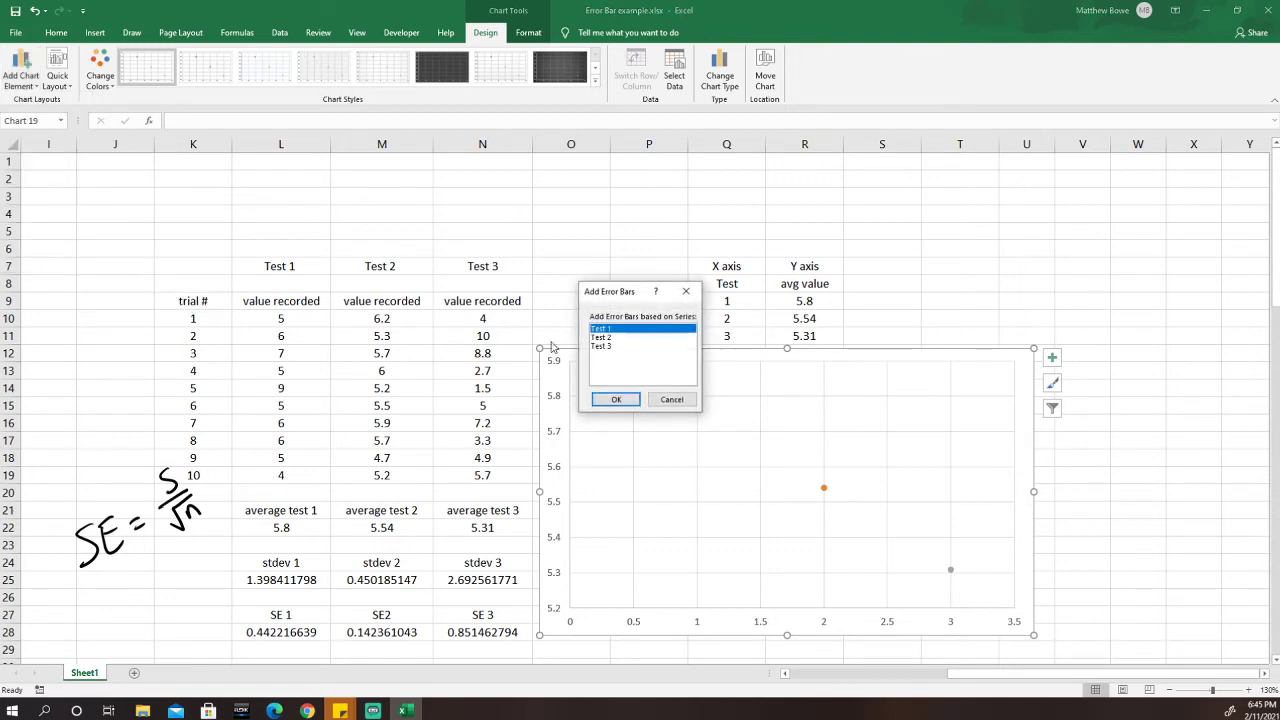
left_click_drag(625, 296, 587, 200)
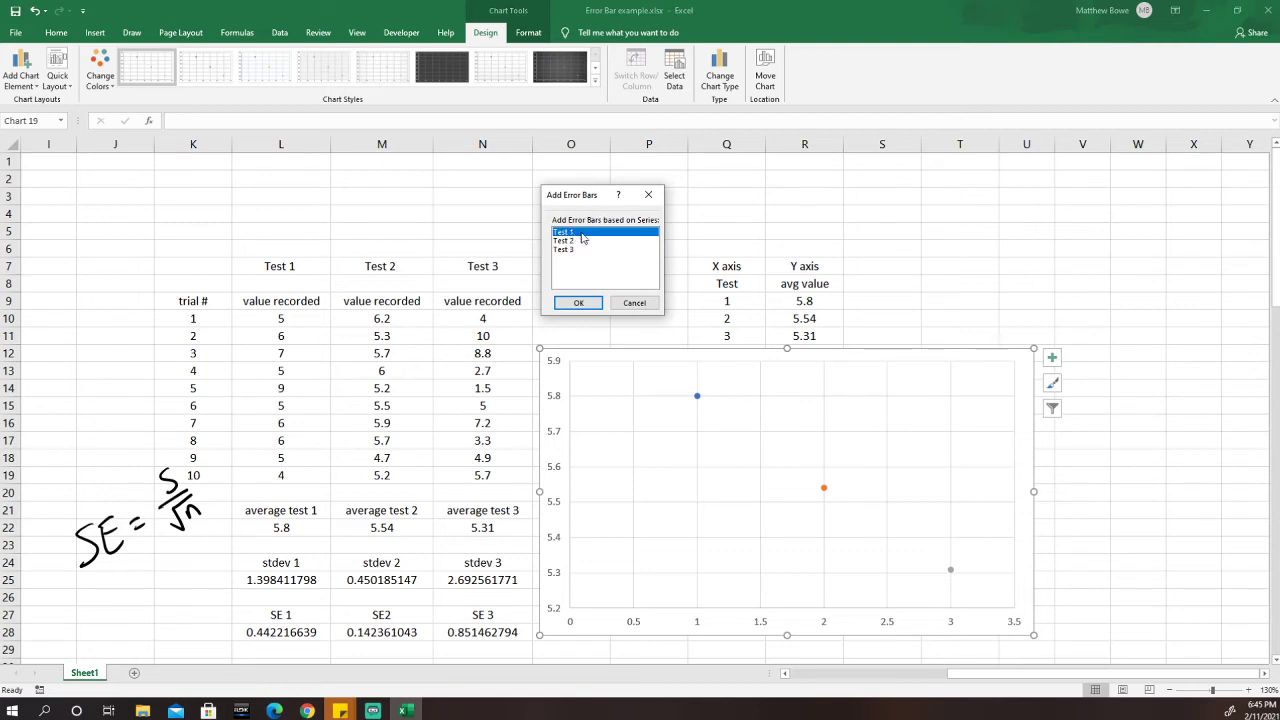
left_click(580, 303)
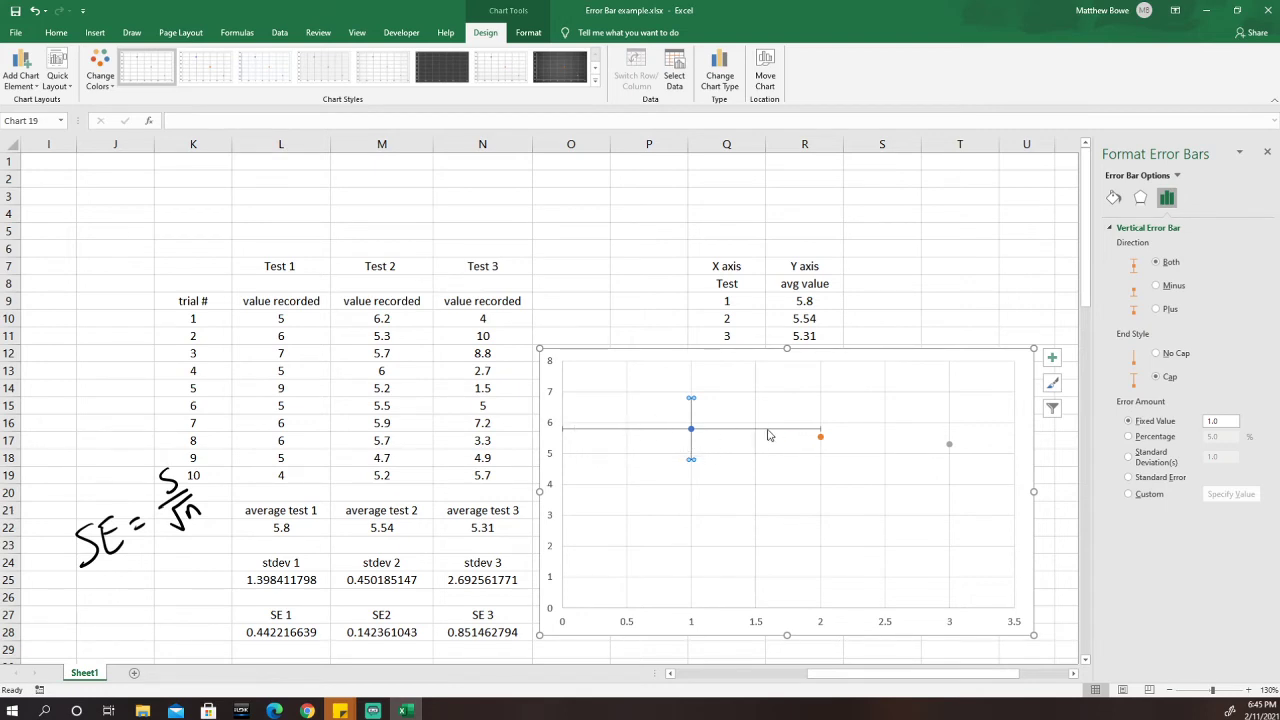
left_click(614, 435)
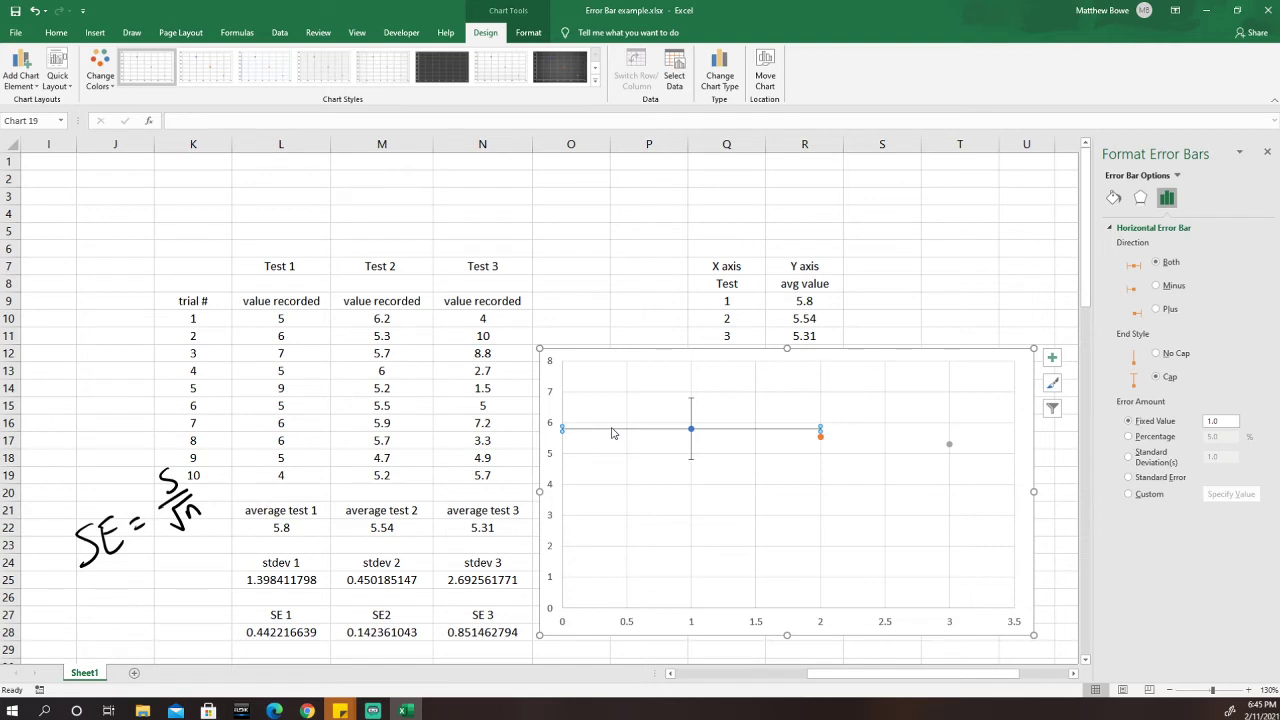
key("Delete")
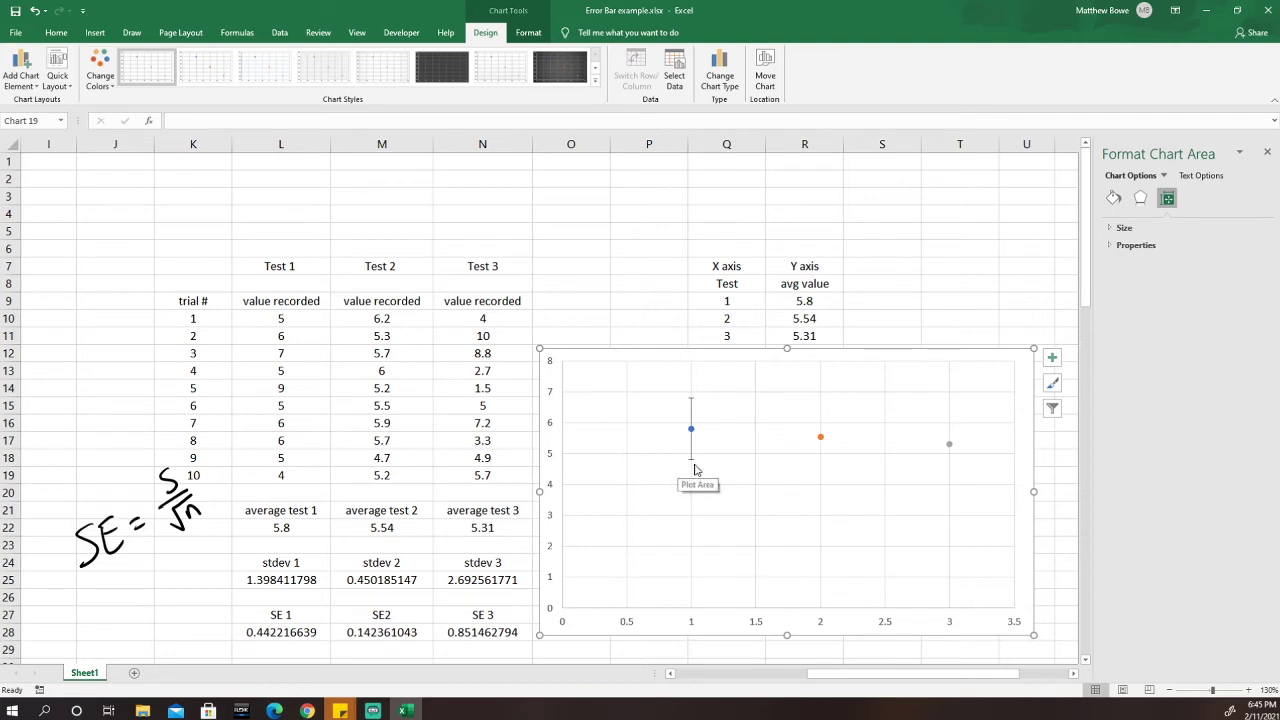
left_click(691, 404)
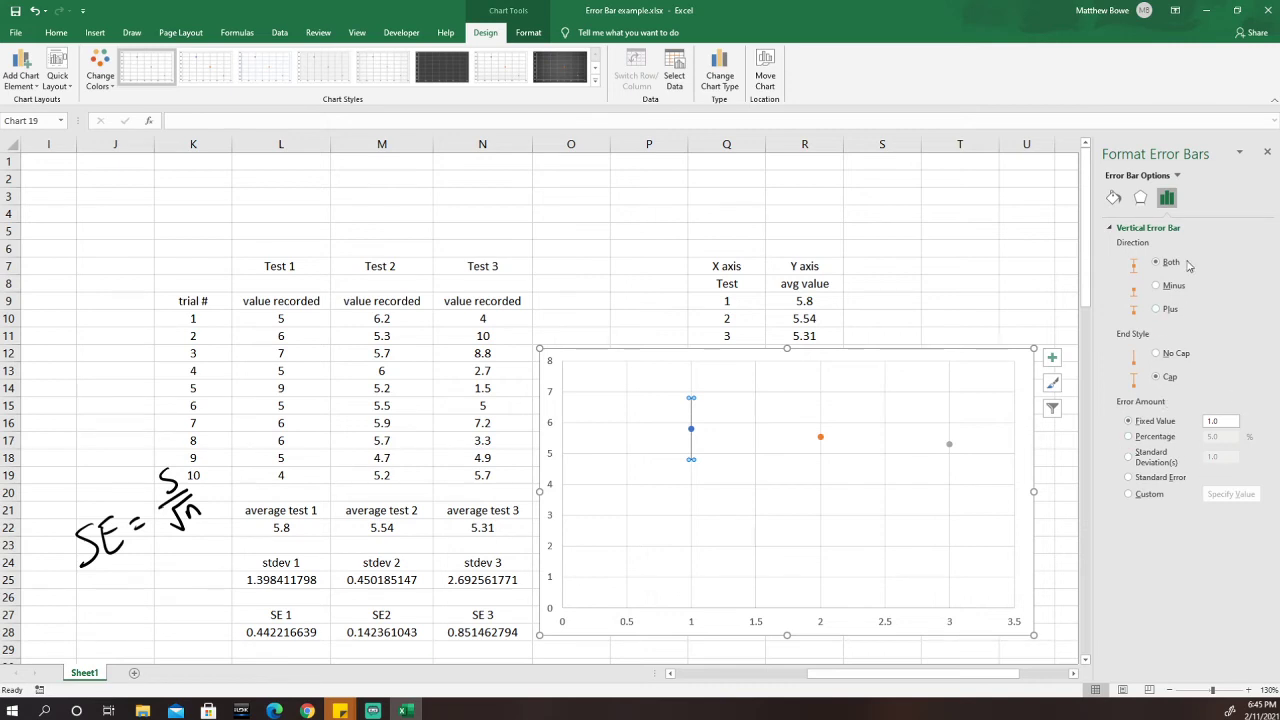
Set Test 1's vertical error bars to Custom, with positive and negative values =Sheet1!$L$28.
left_click(1130, 494)
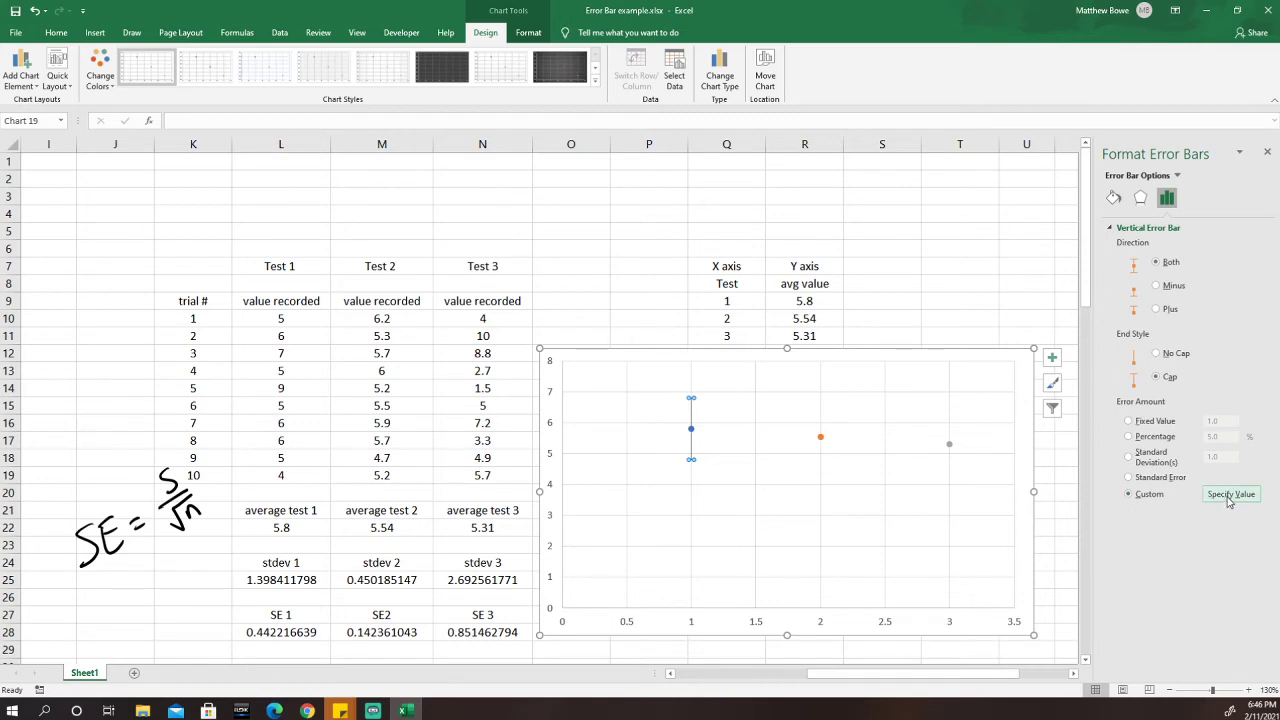
left_click(1229, 497)
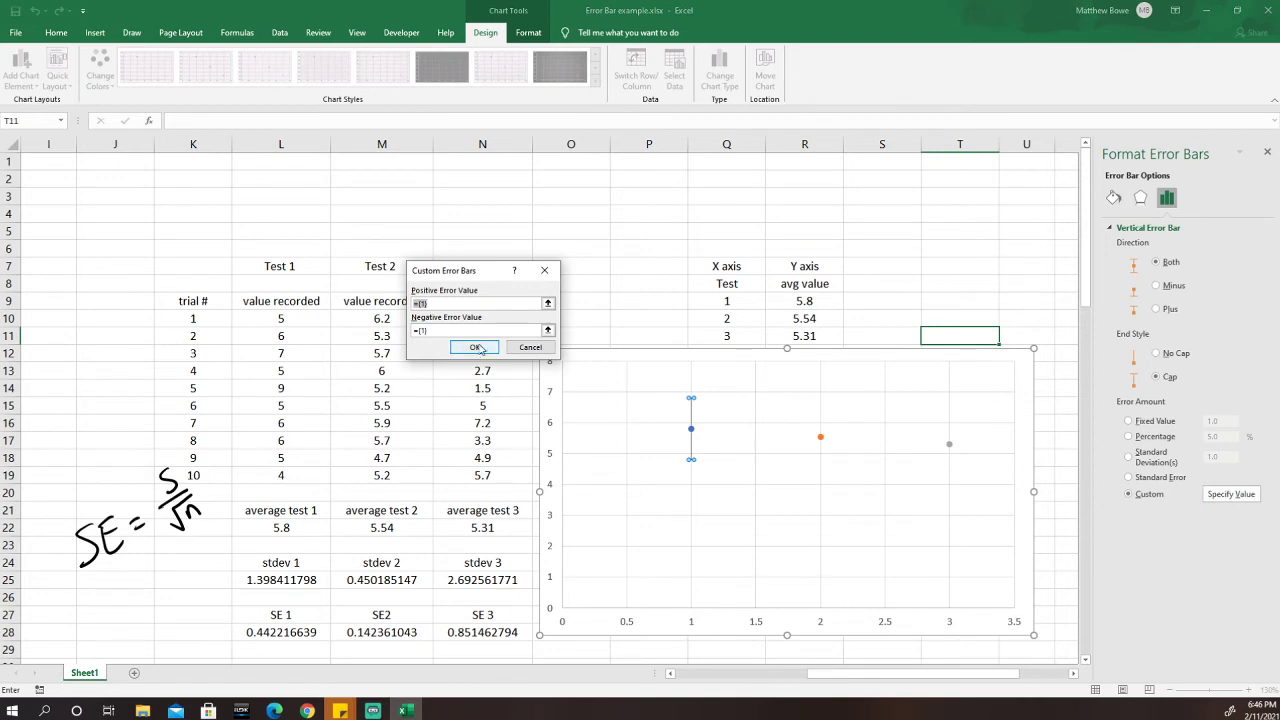
left_click_drag(466, 276, 536, 300)
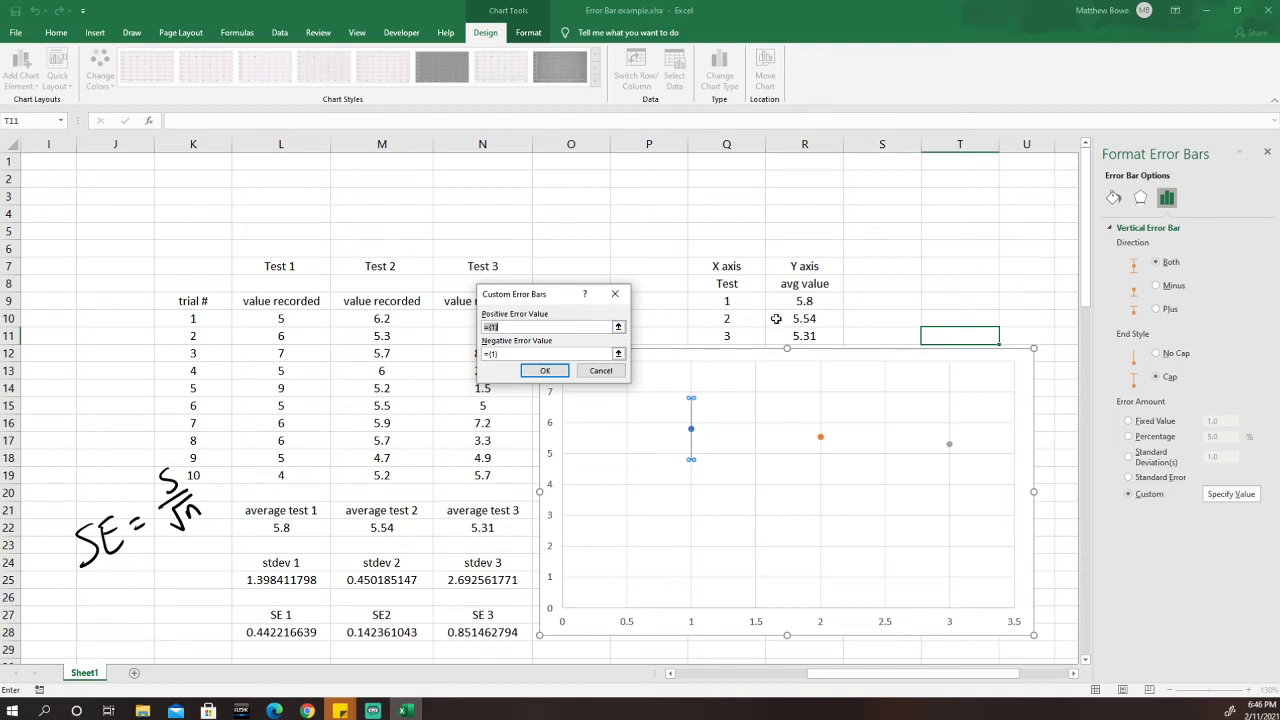
left_click(618, 328)
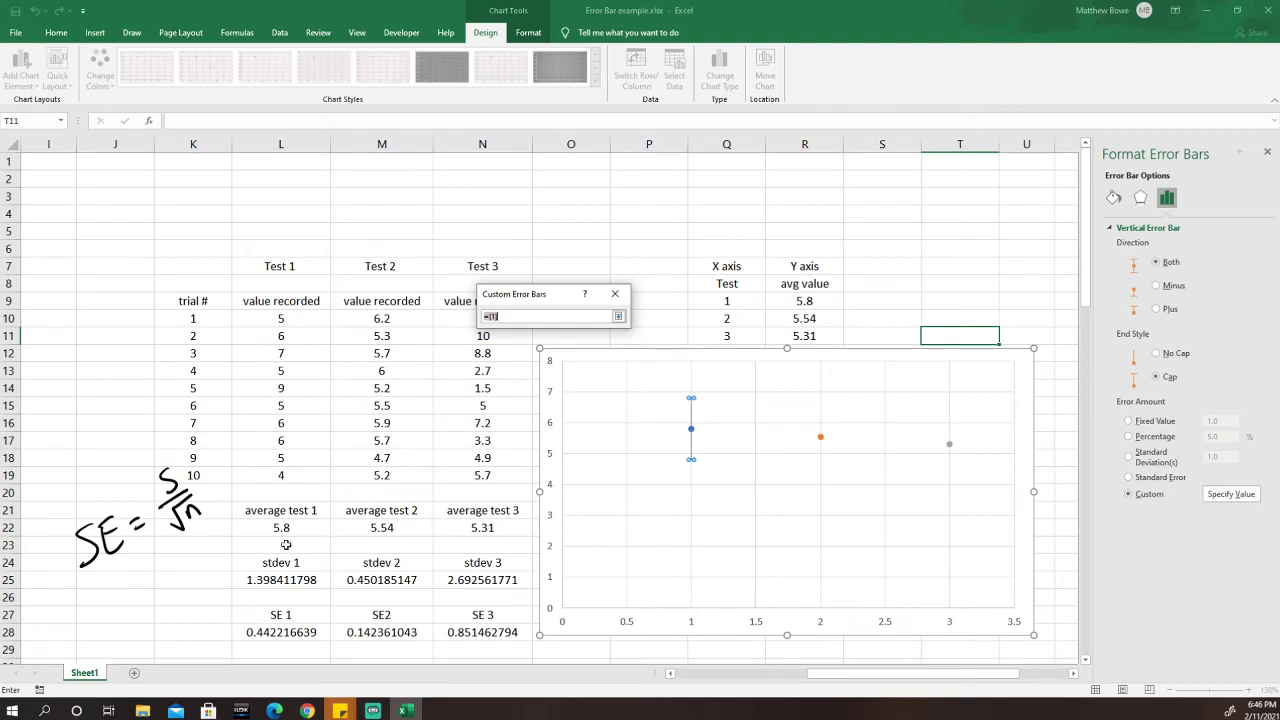
left_click(287, 634)
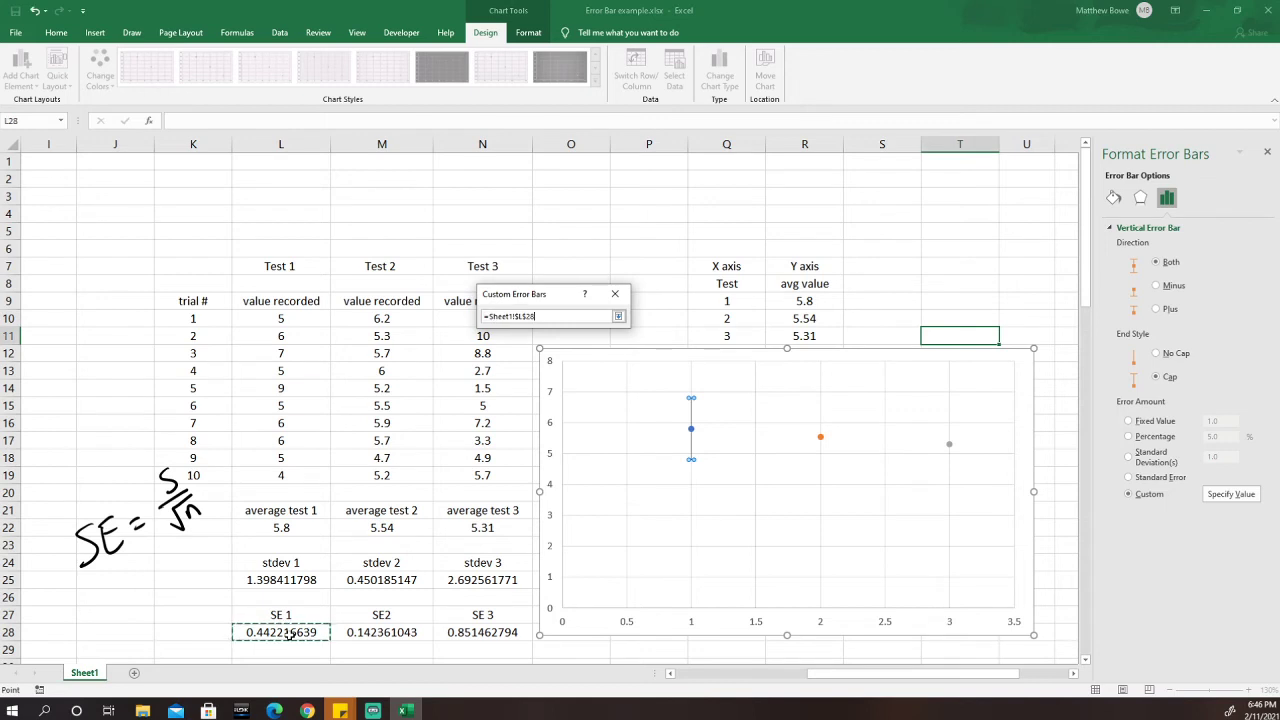
left_click(620, 317)
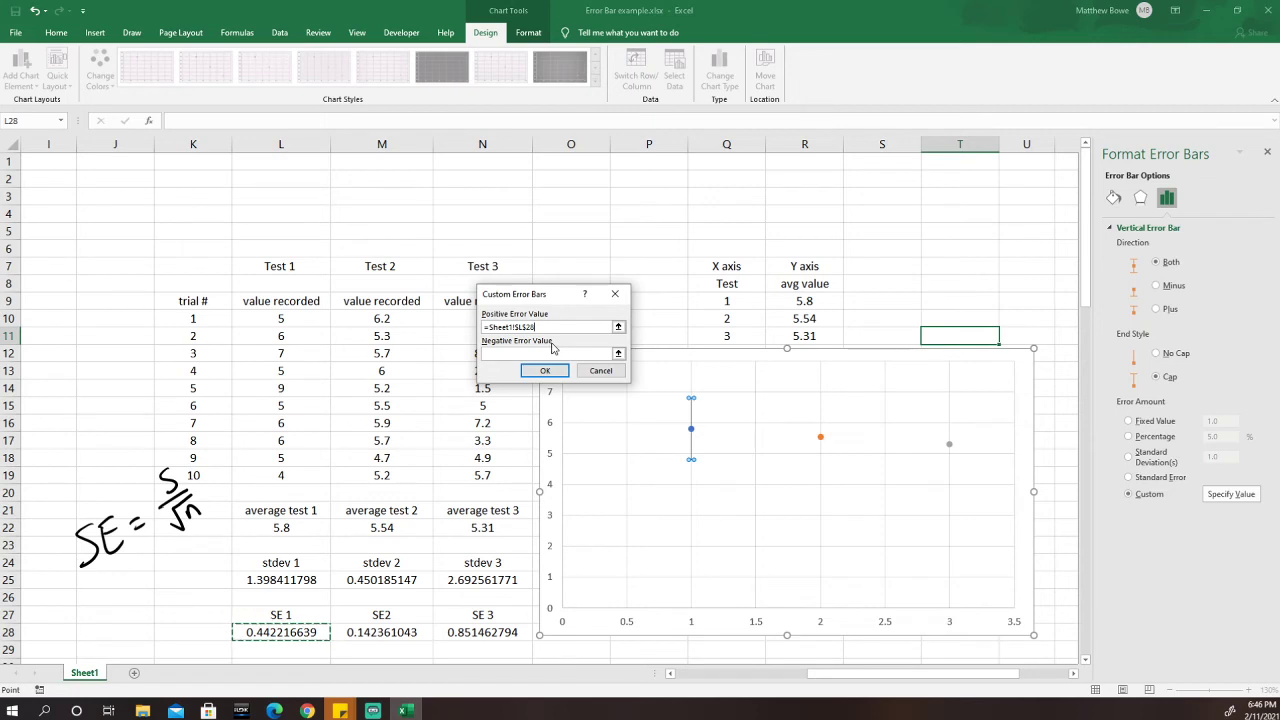
left_click(618, 354)
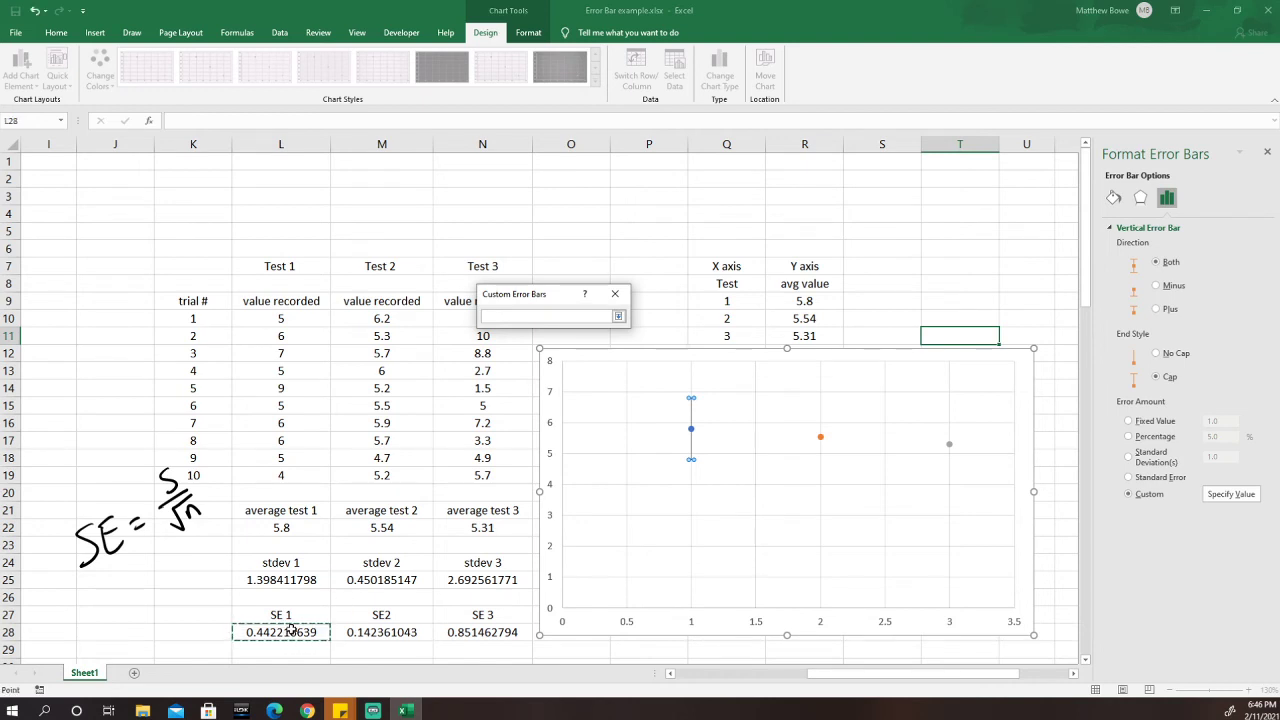
left_click(619, 316)
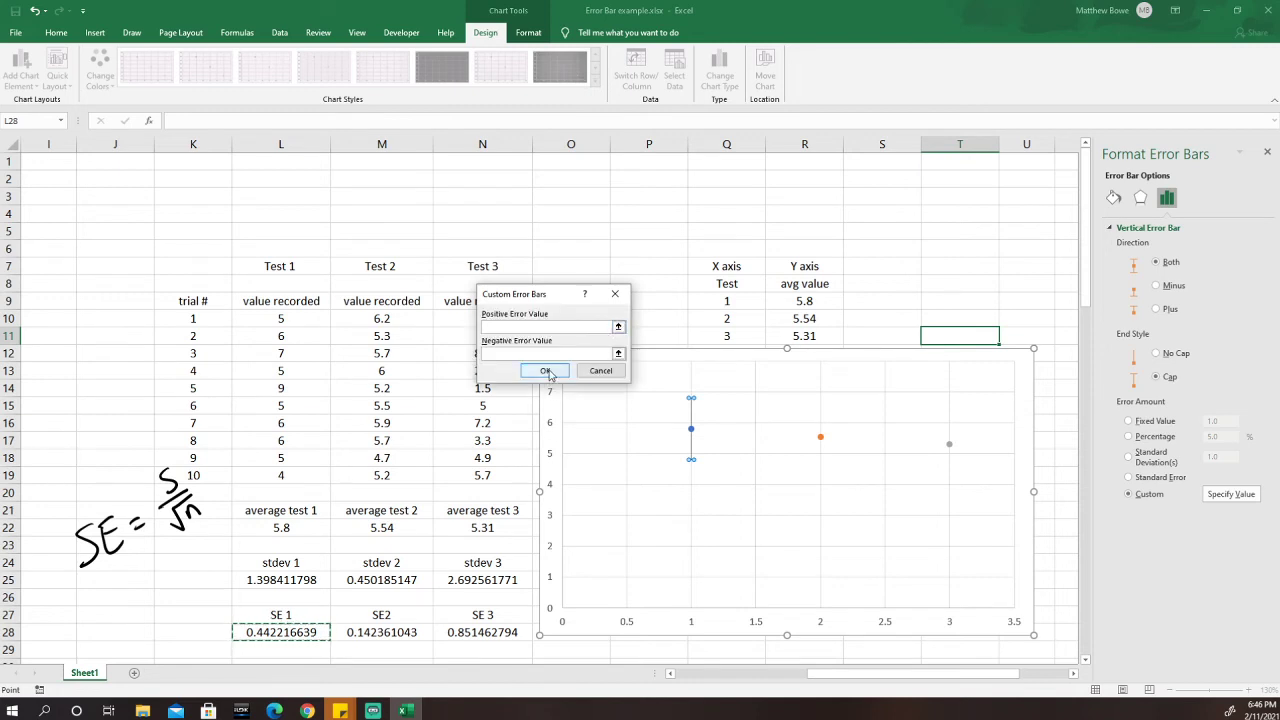
left_click(546, 372)
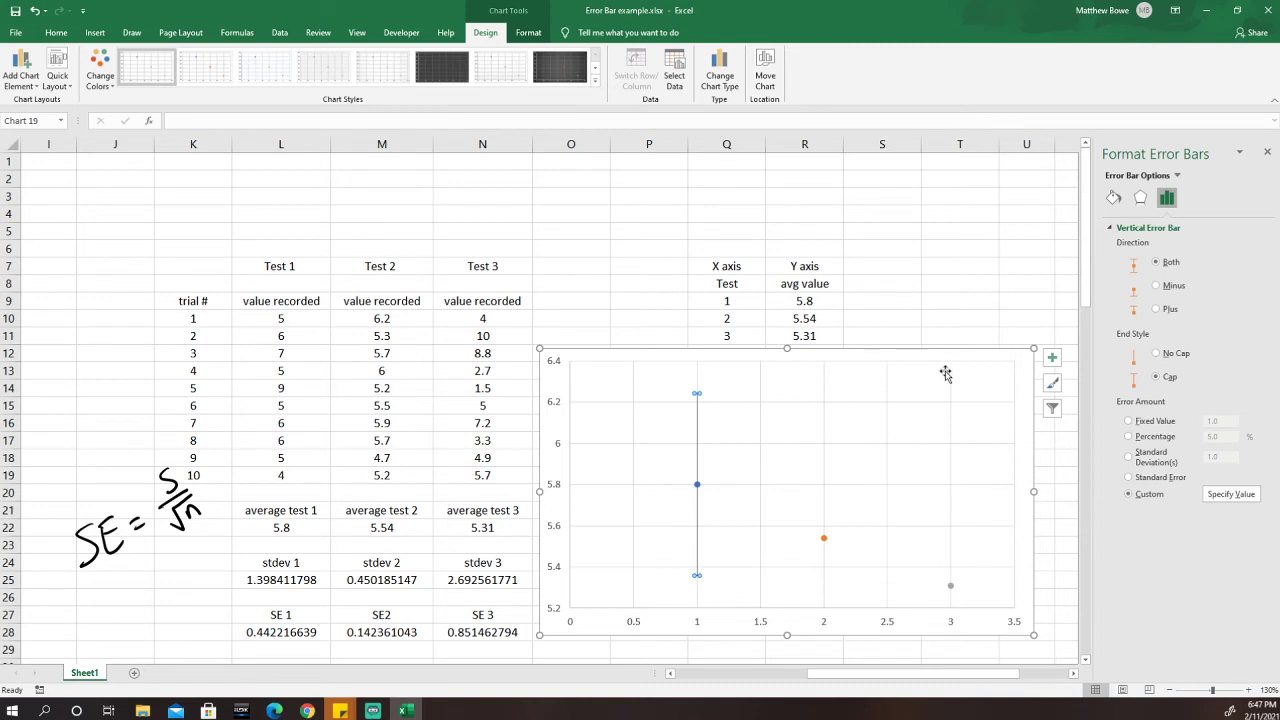
Add error bars to the Test 2 series and delete its horizontal bars.
left_click(1027, 381)
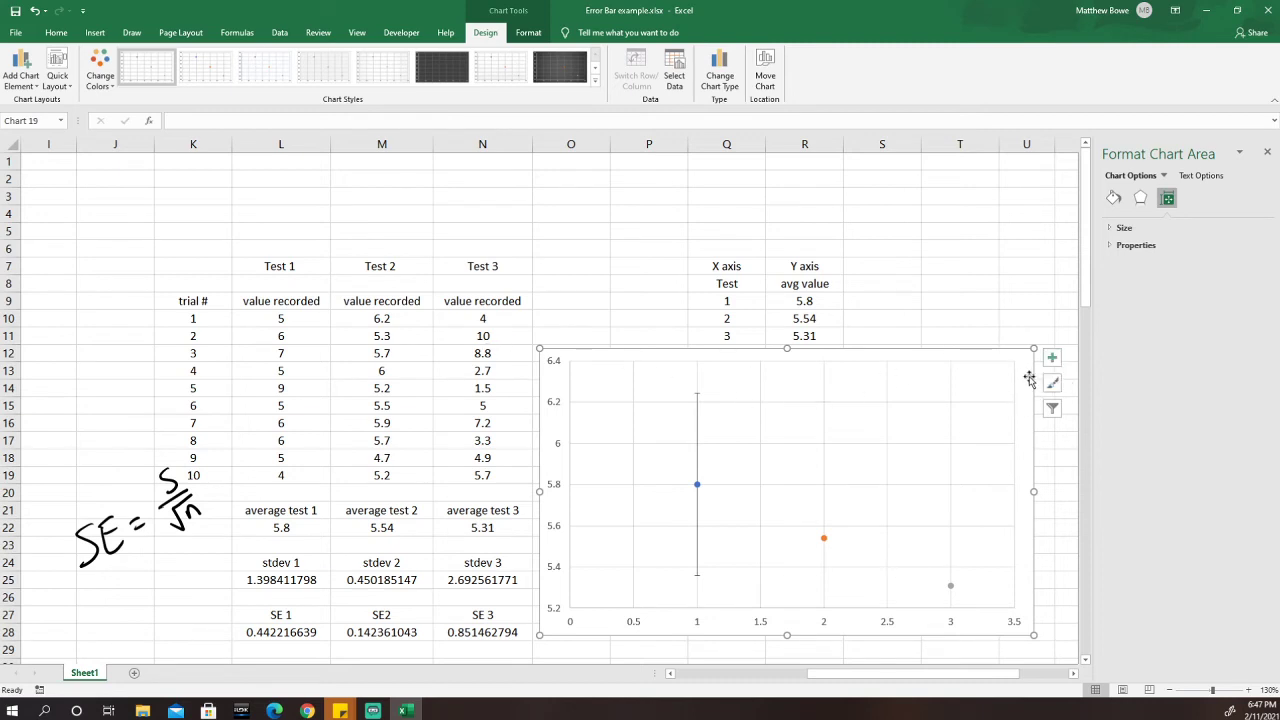
left_click(24, 78)
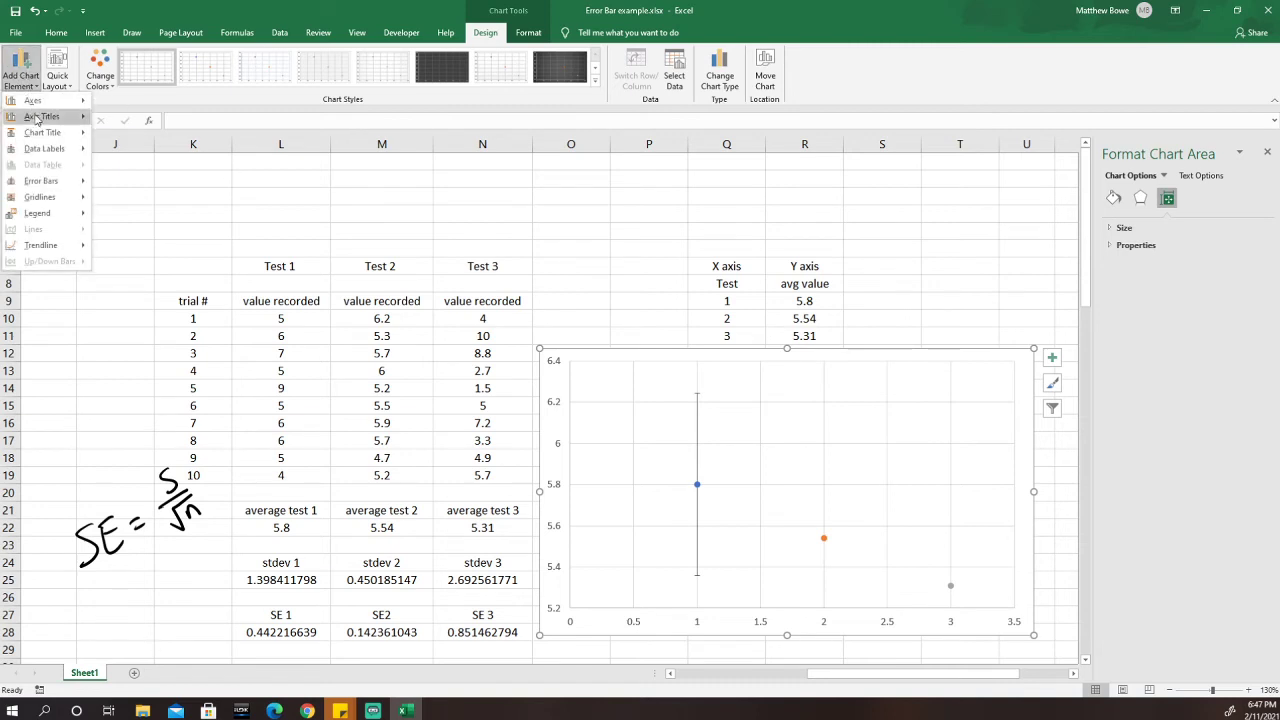
mouse_move(55, 181)
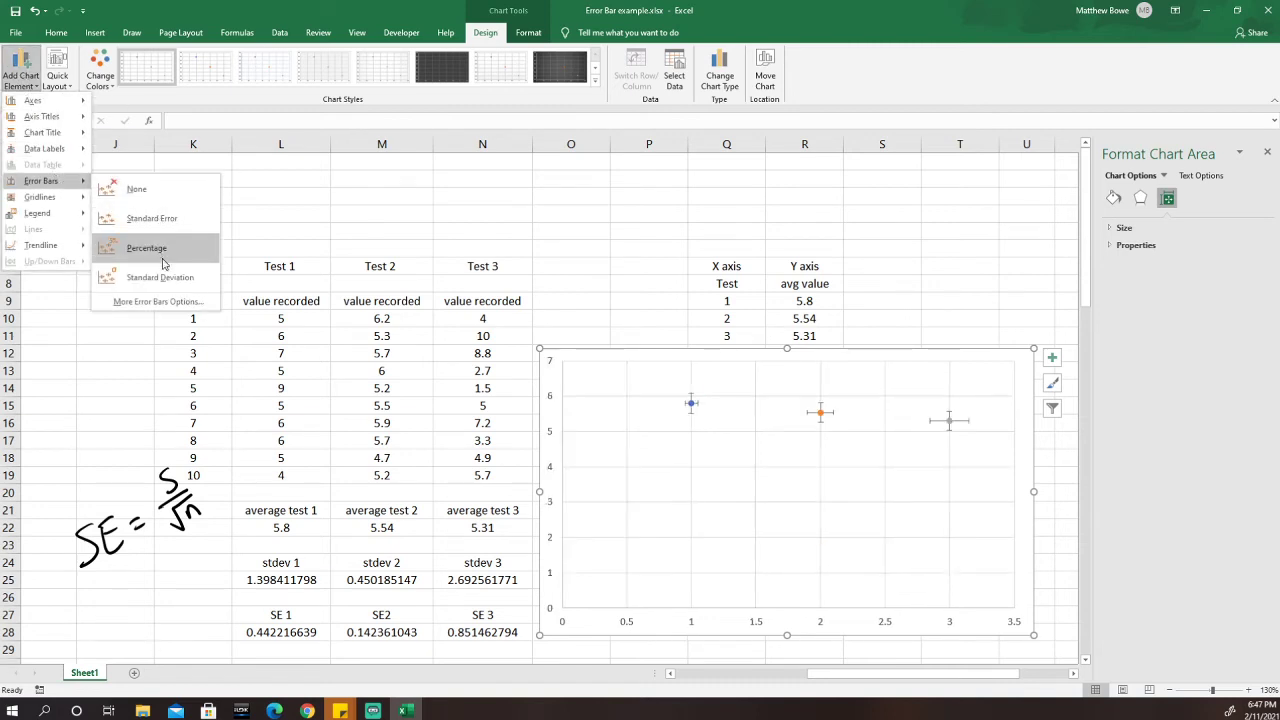
left_click(160, 302)
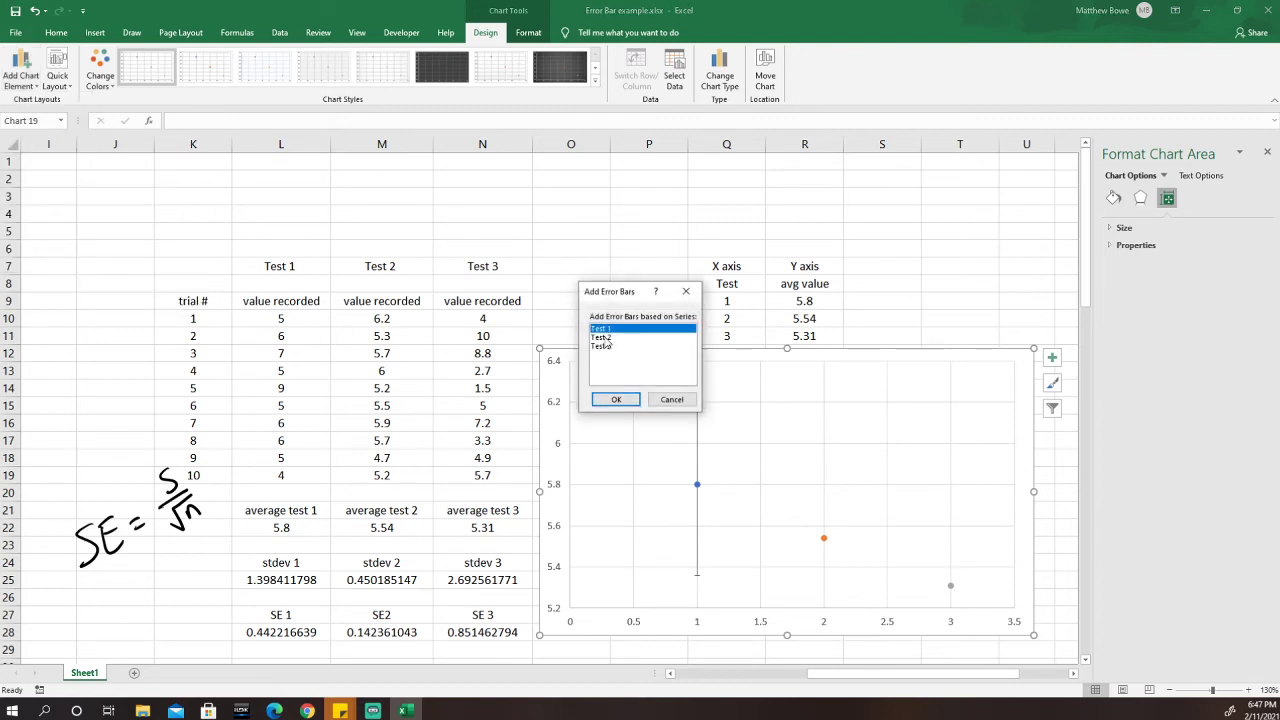
left_click(603, 337)
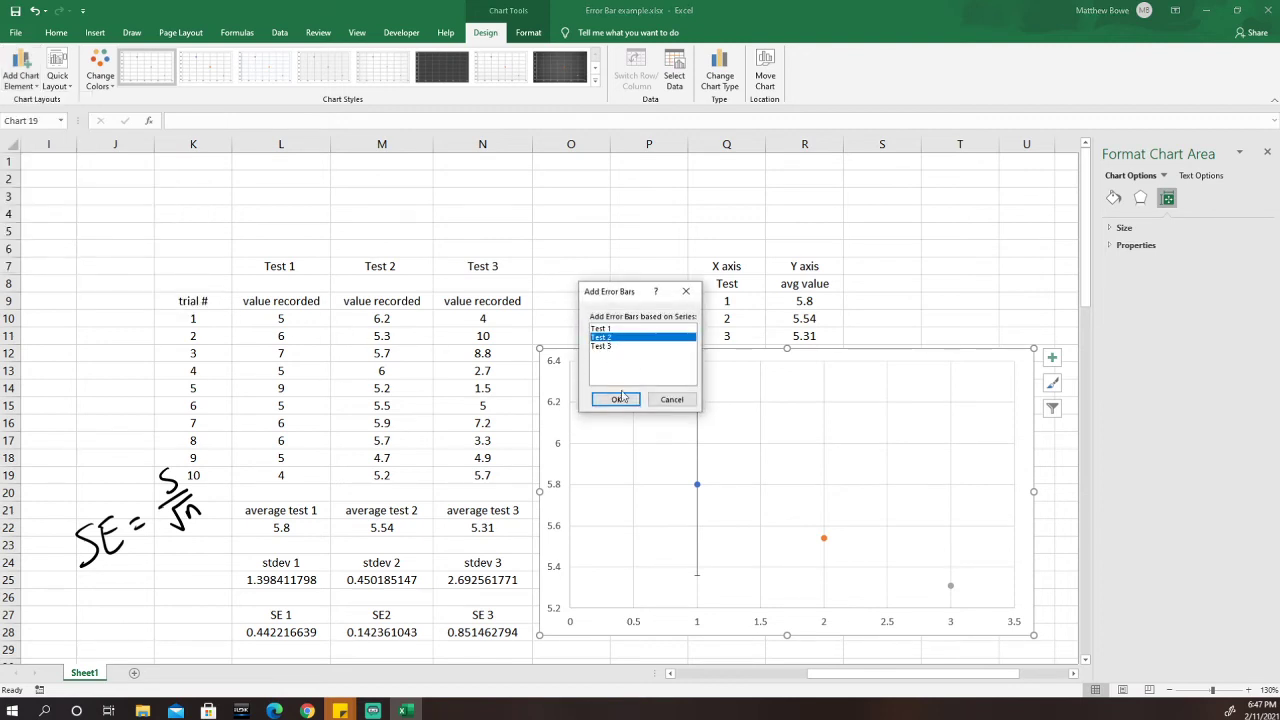
left_click(621, 398)
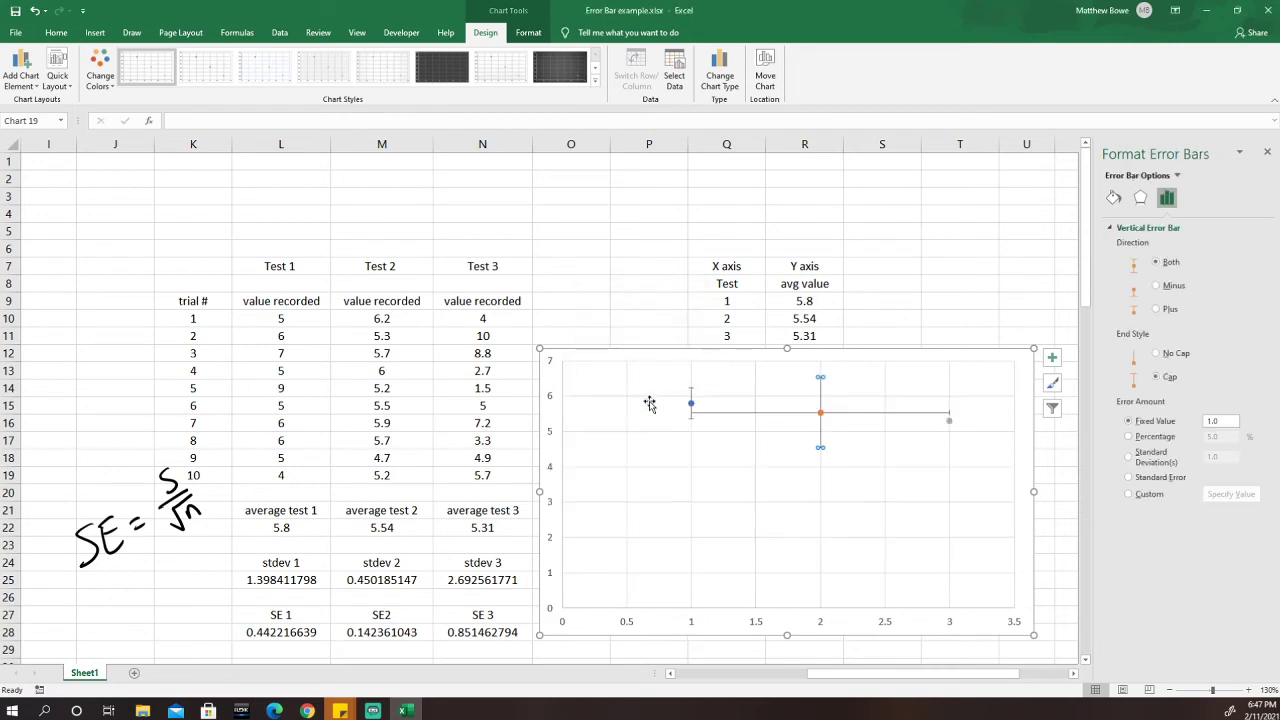
left_click(764, 414)
key("Delete")
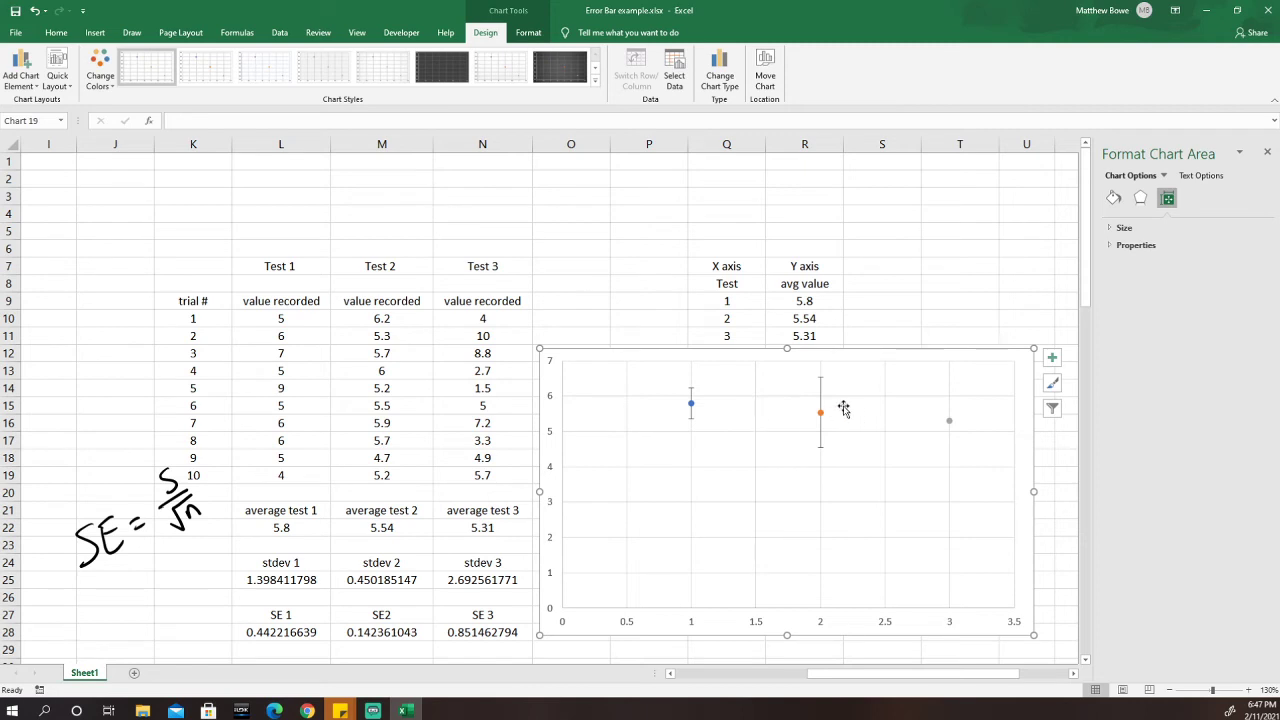
left_click(822, 395)
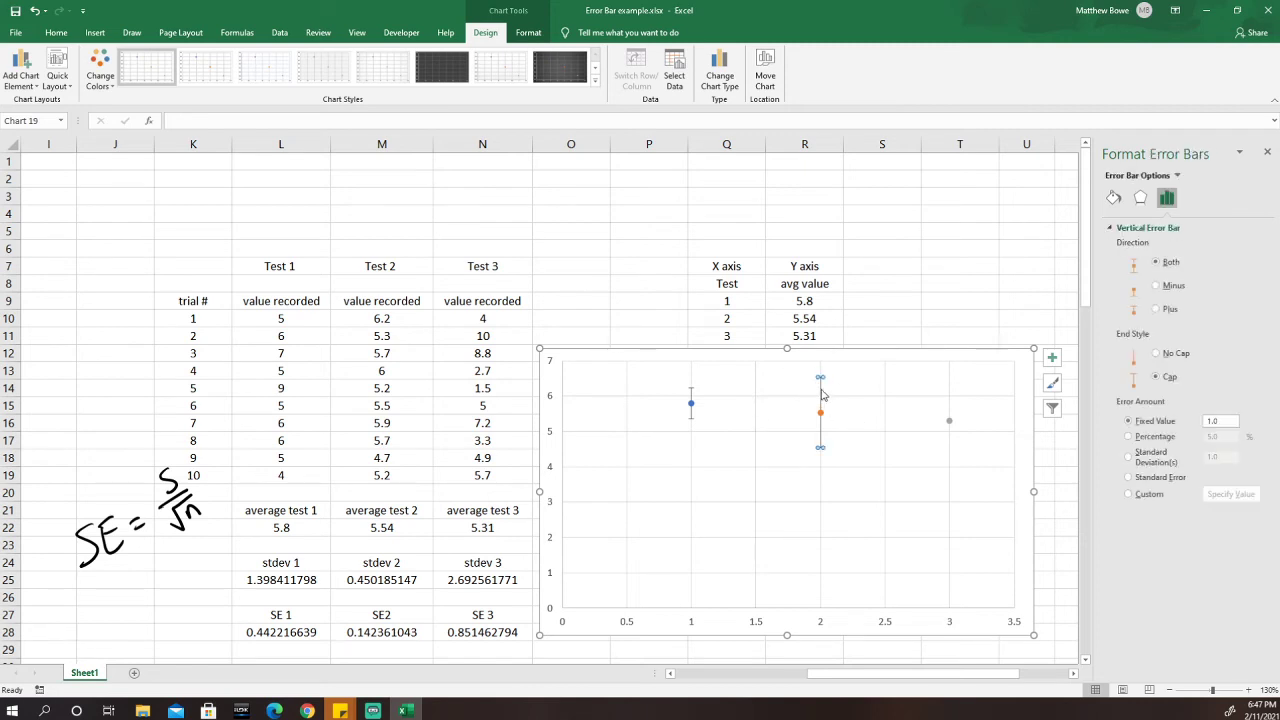
Set Test 2's vertical error bars to Custom, with positive and negative values =Sheet1!$M$28.
left_click(1130, 495)
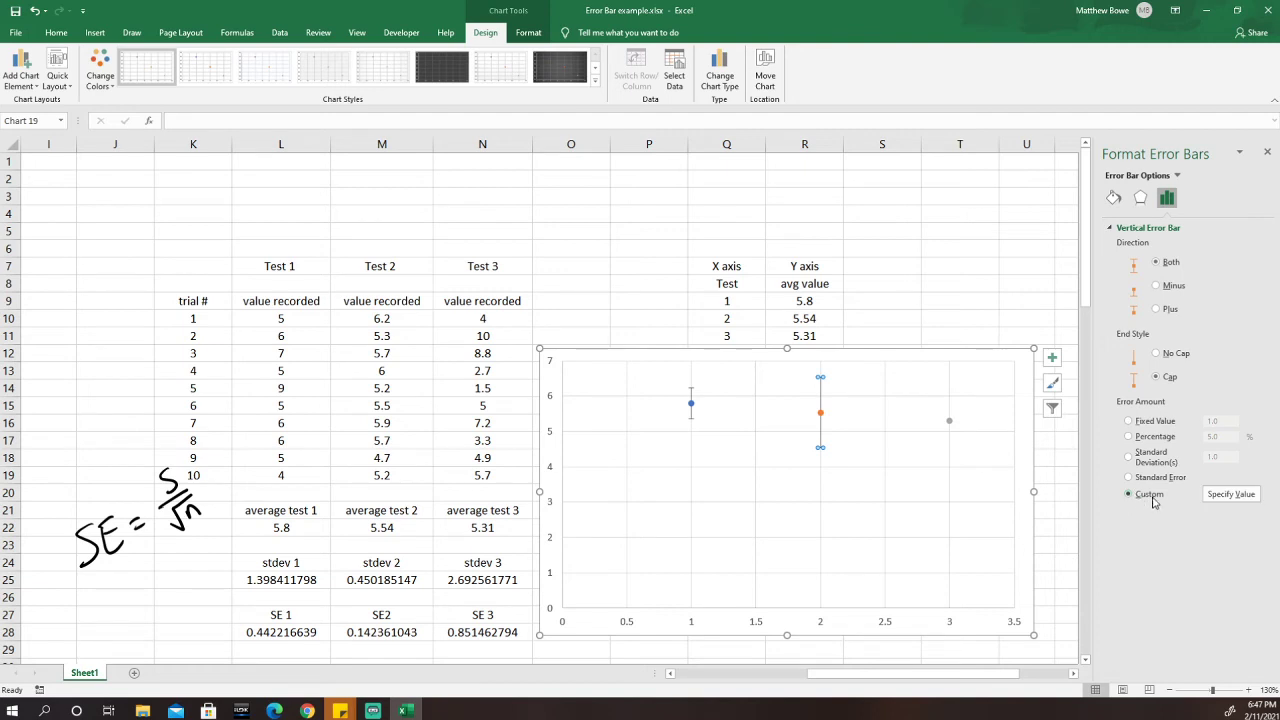
left_click(1238, 496)
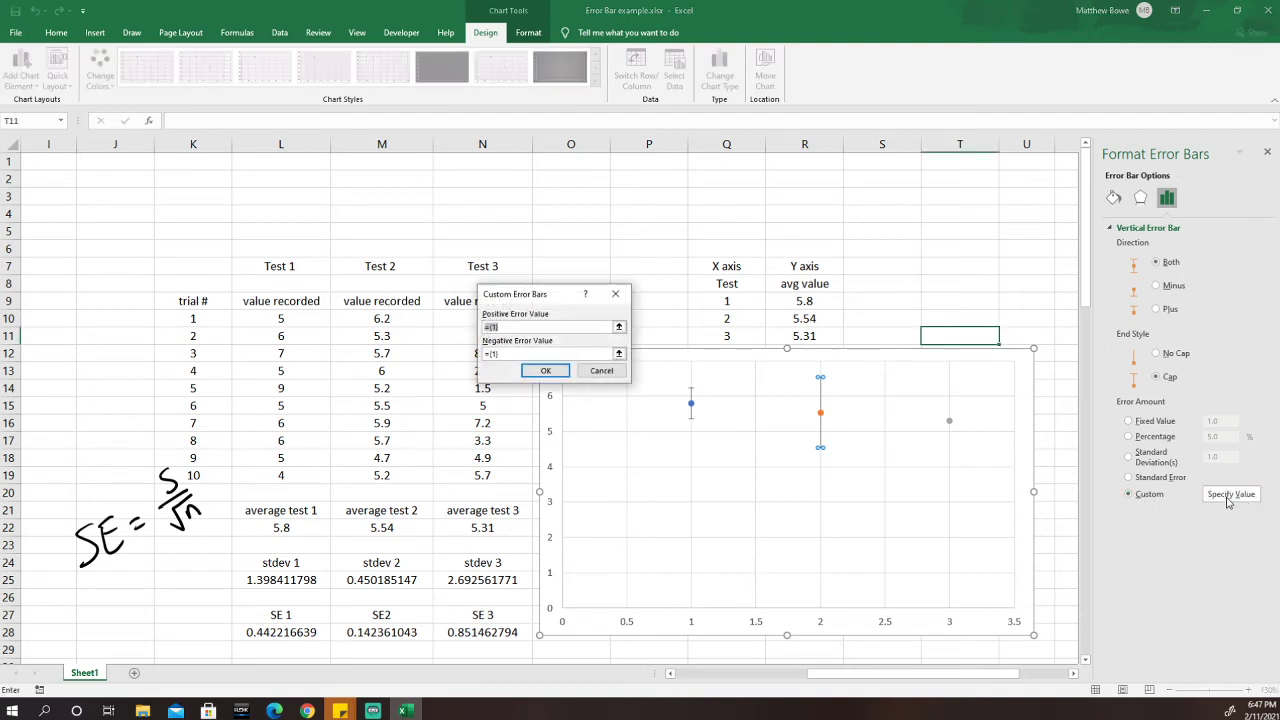
left_click_drag(518, 303, 490, 298)
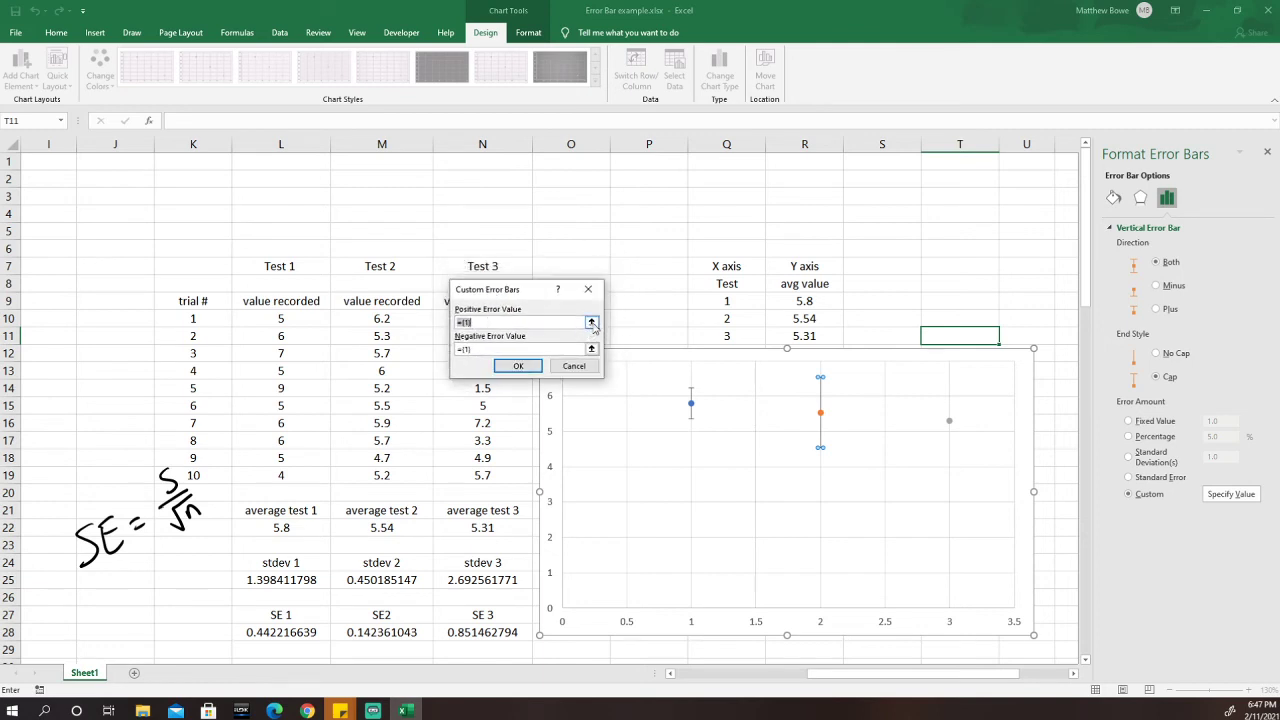
left_click(591, 322)
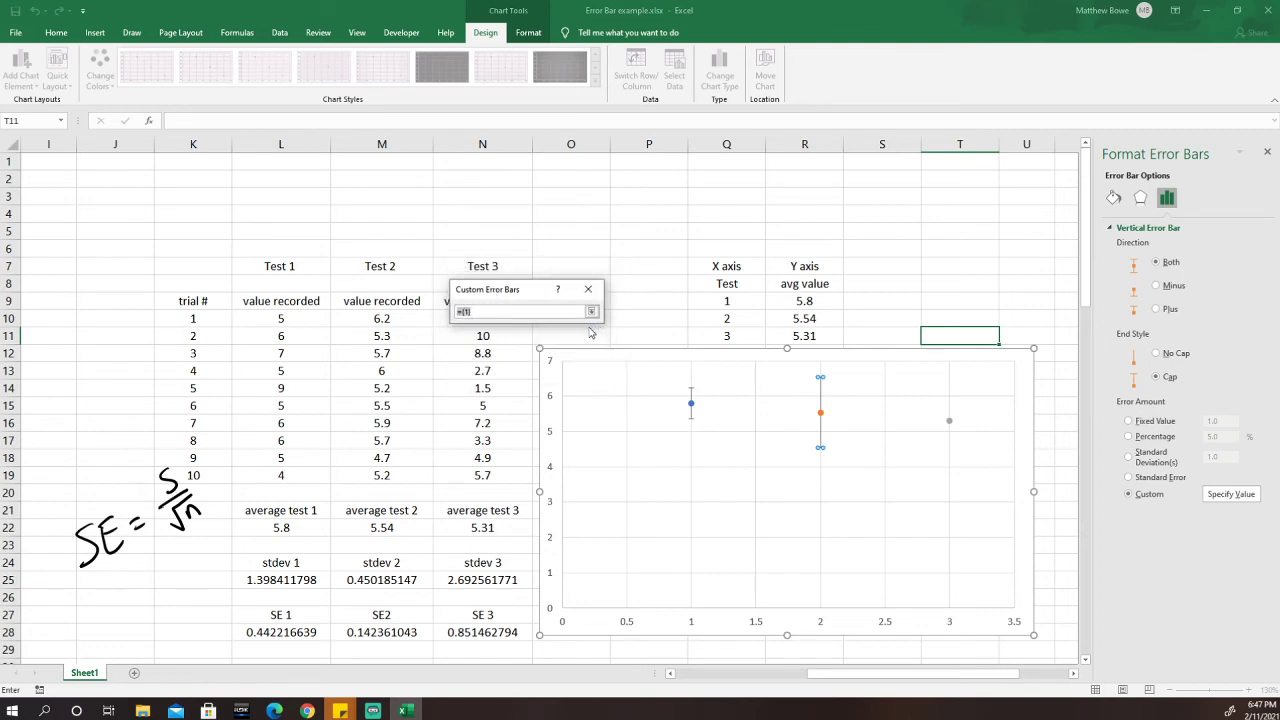
left_click(388, 634)
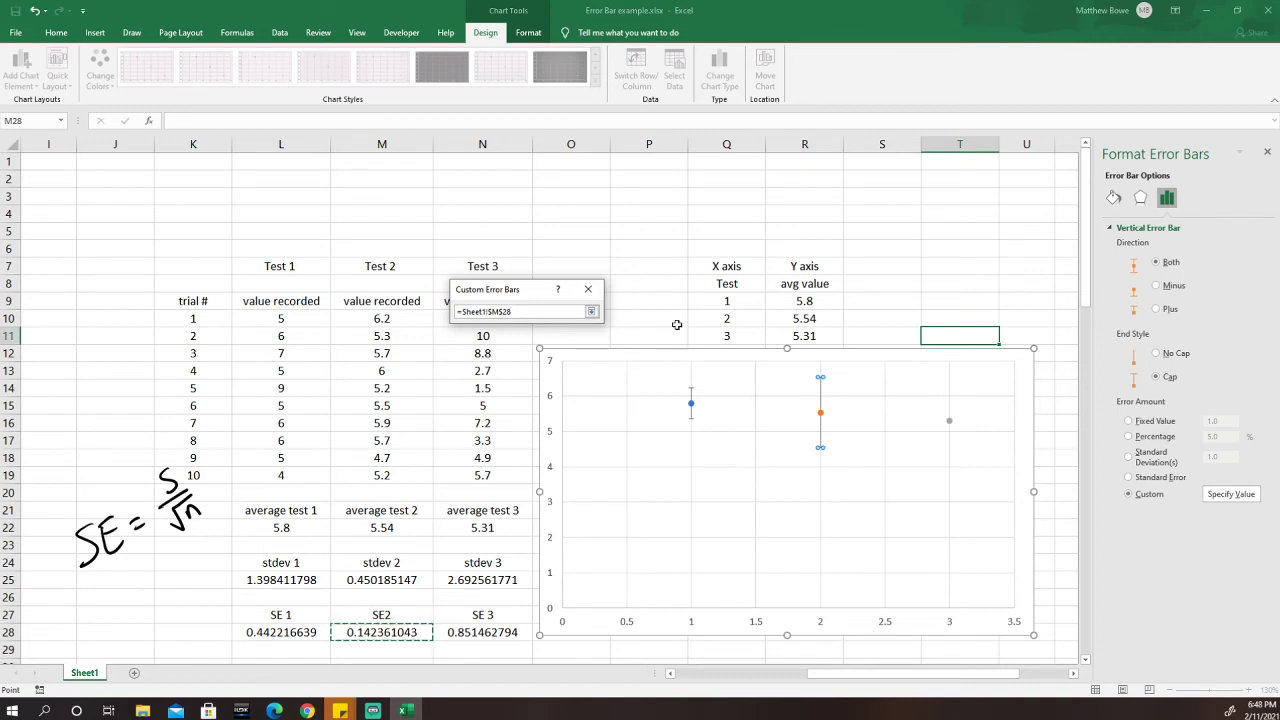
left_click(591, 312)
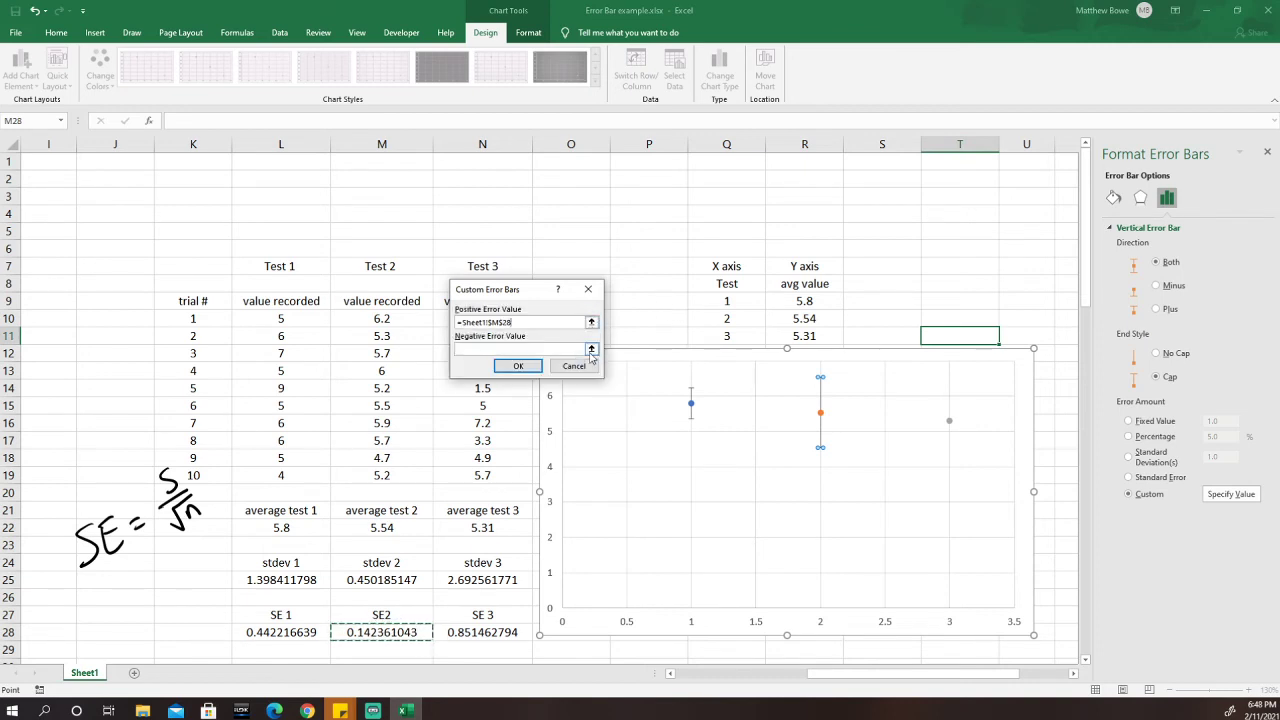
left_click(591, 357)
left_click(395, 634)
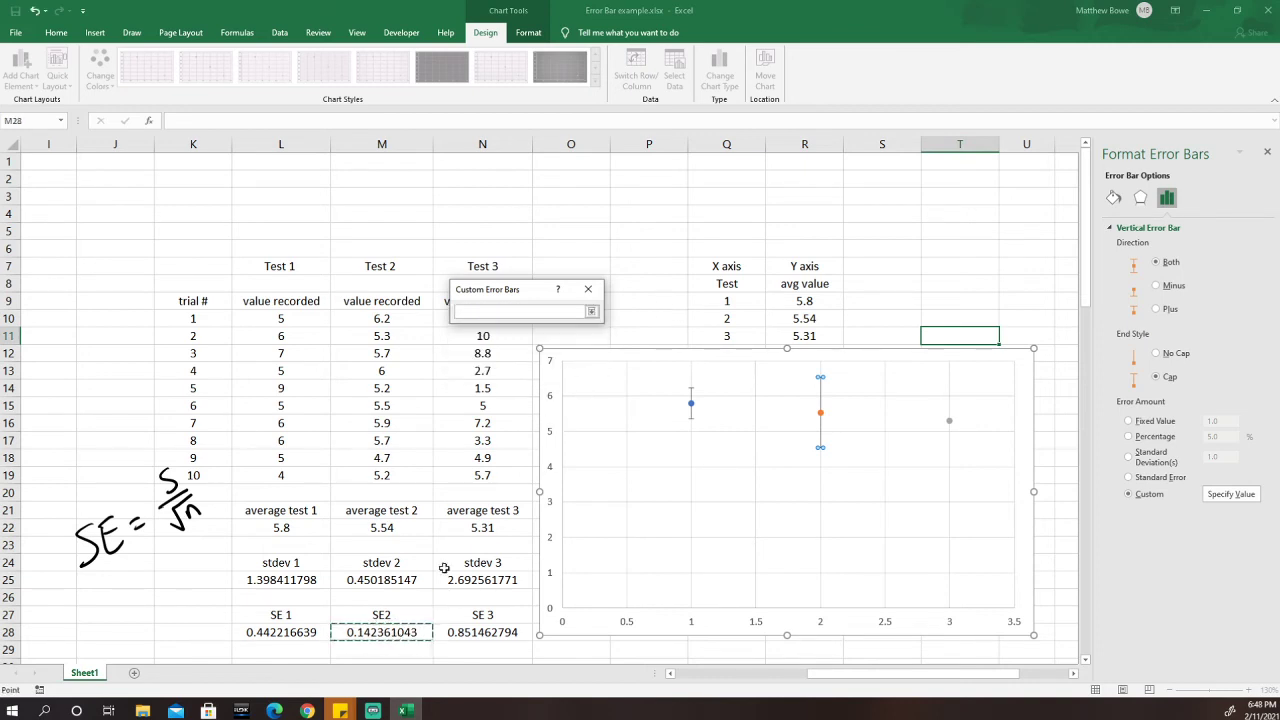
left_click(591, 311)
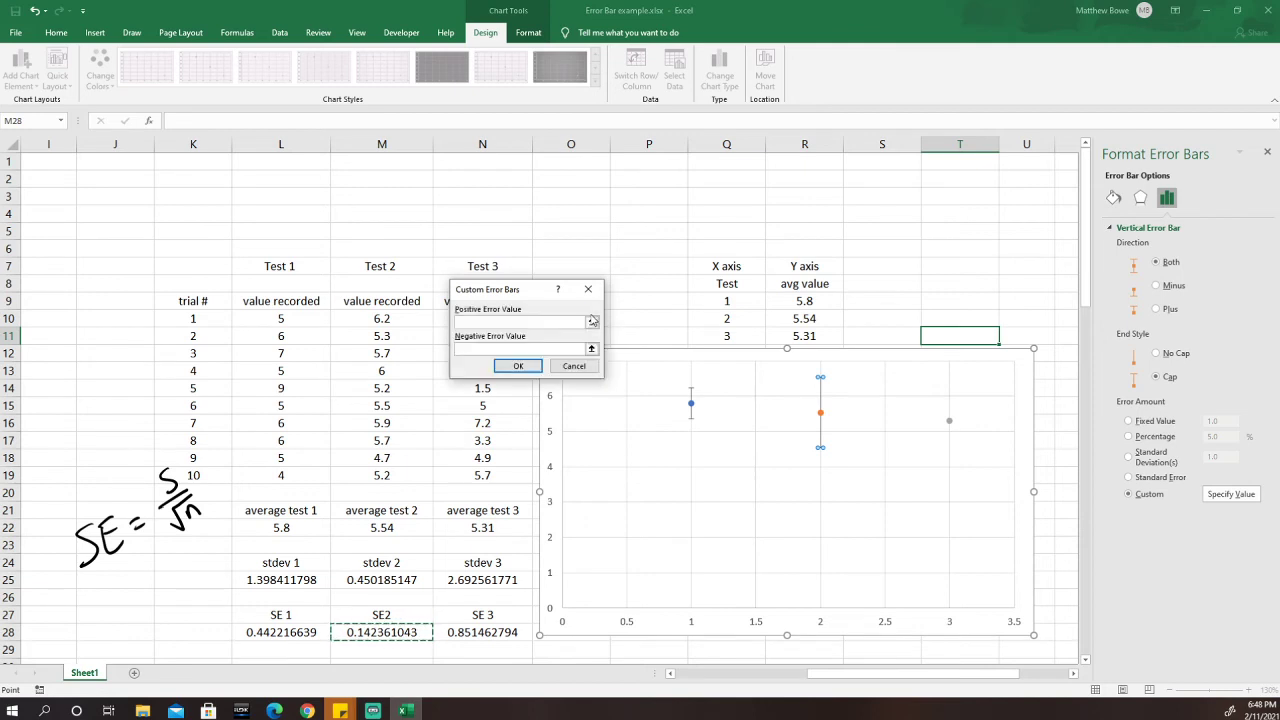
left_click(519, 366)
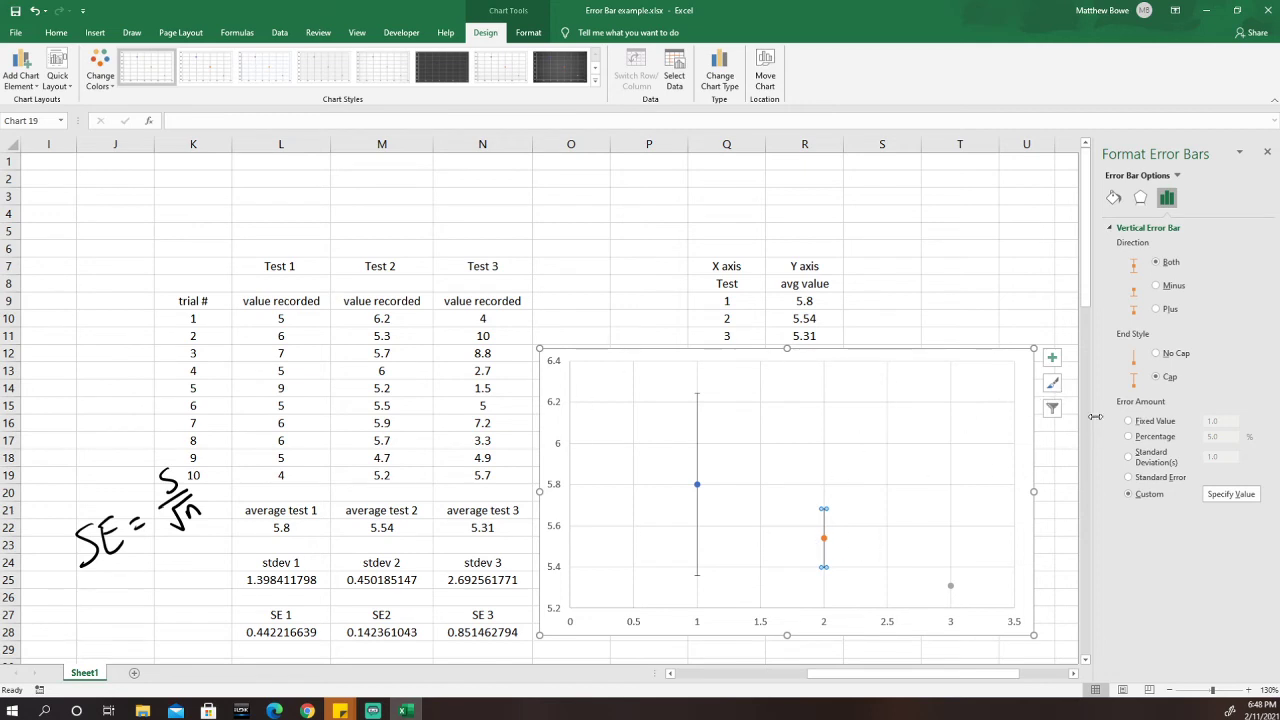
left_click(1017, 372)
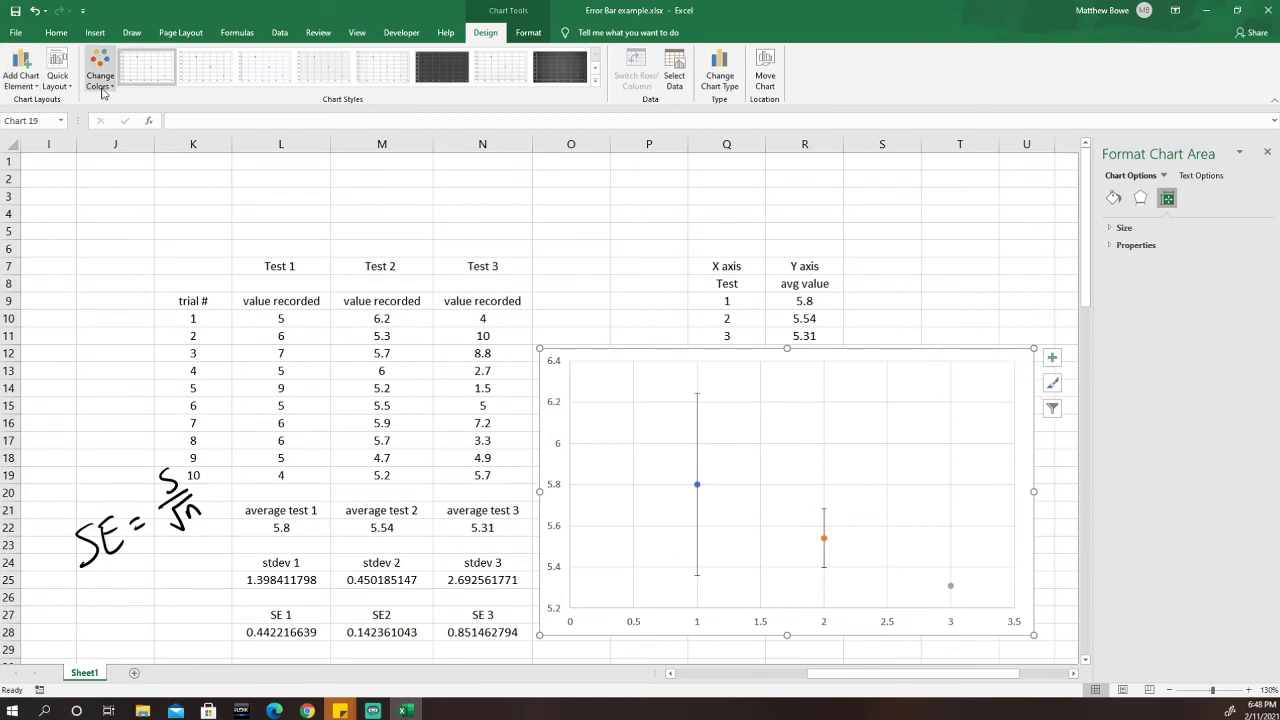
Add error bars to the Test 3 series and delete its horizontal error bars.
left_click(21, 70)
mouse_move(52, 186)
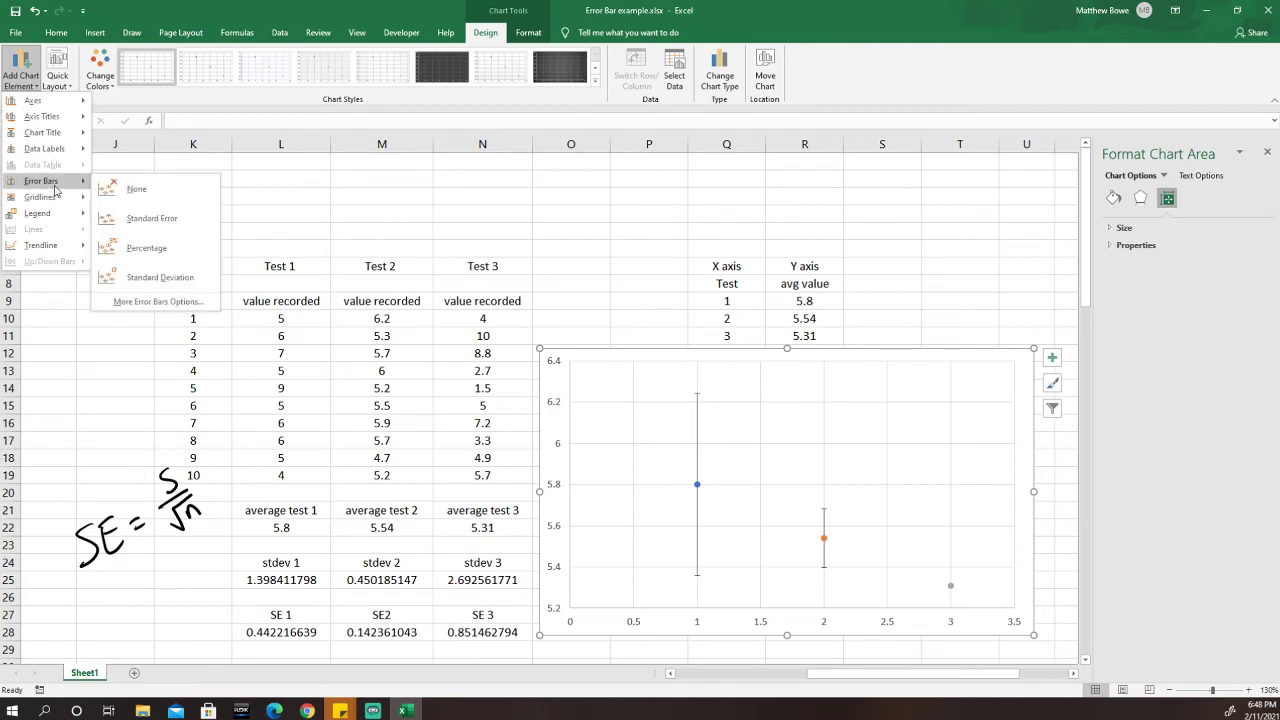
left_click(165, 302)
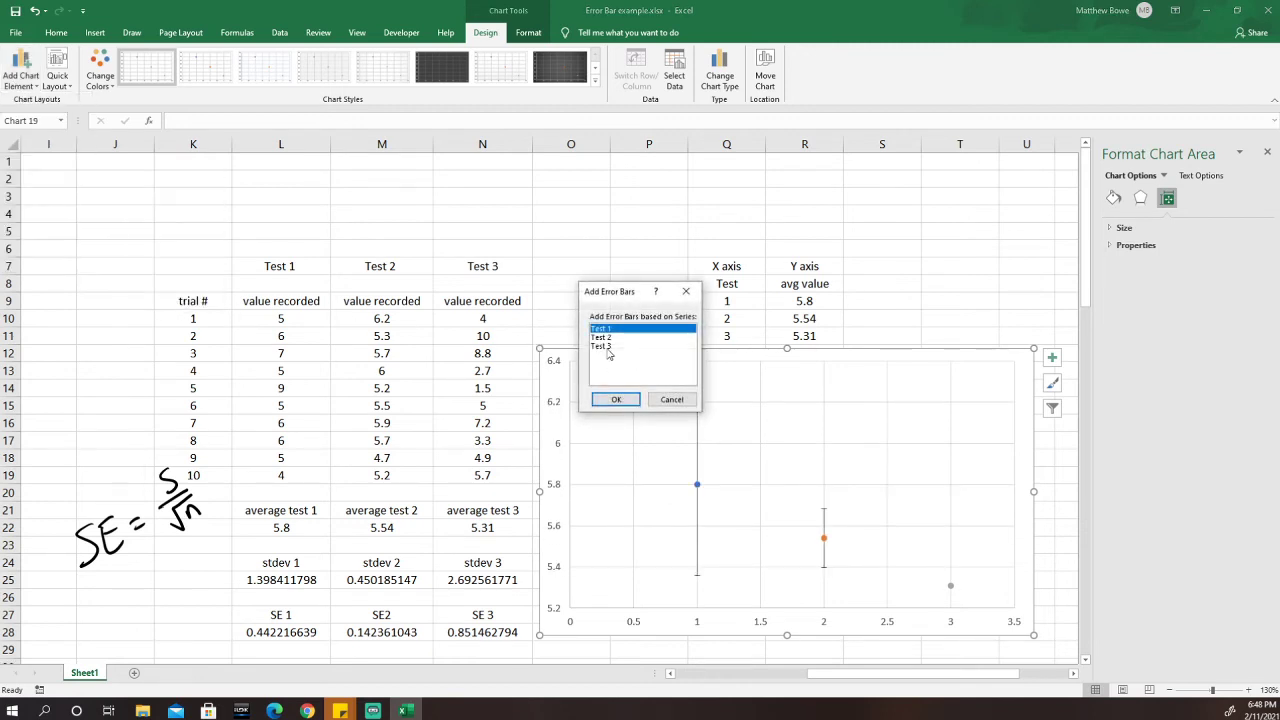
left_click(603, 346)
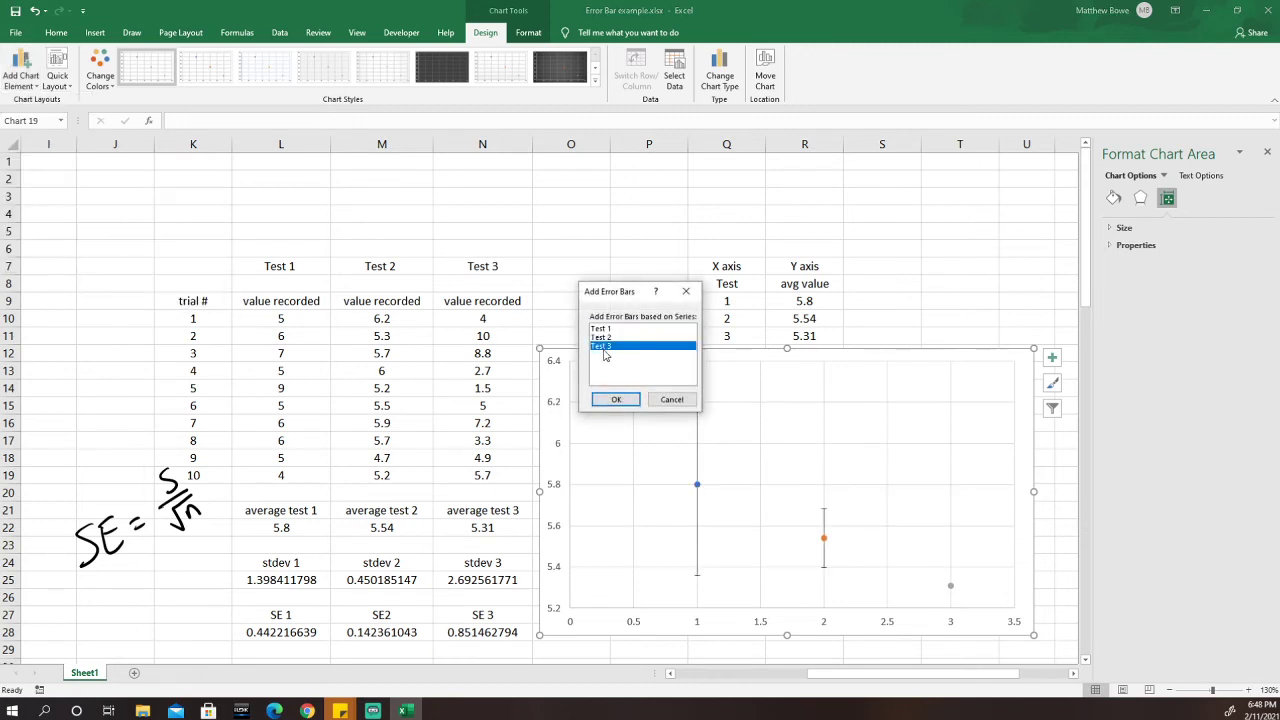
left_click(616, 399)
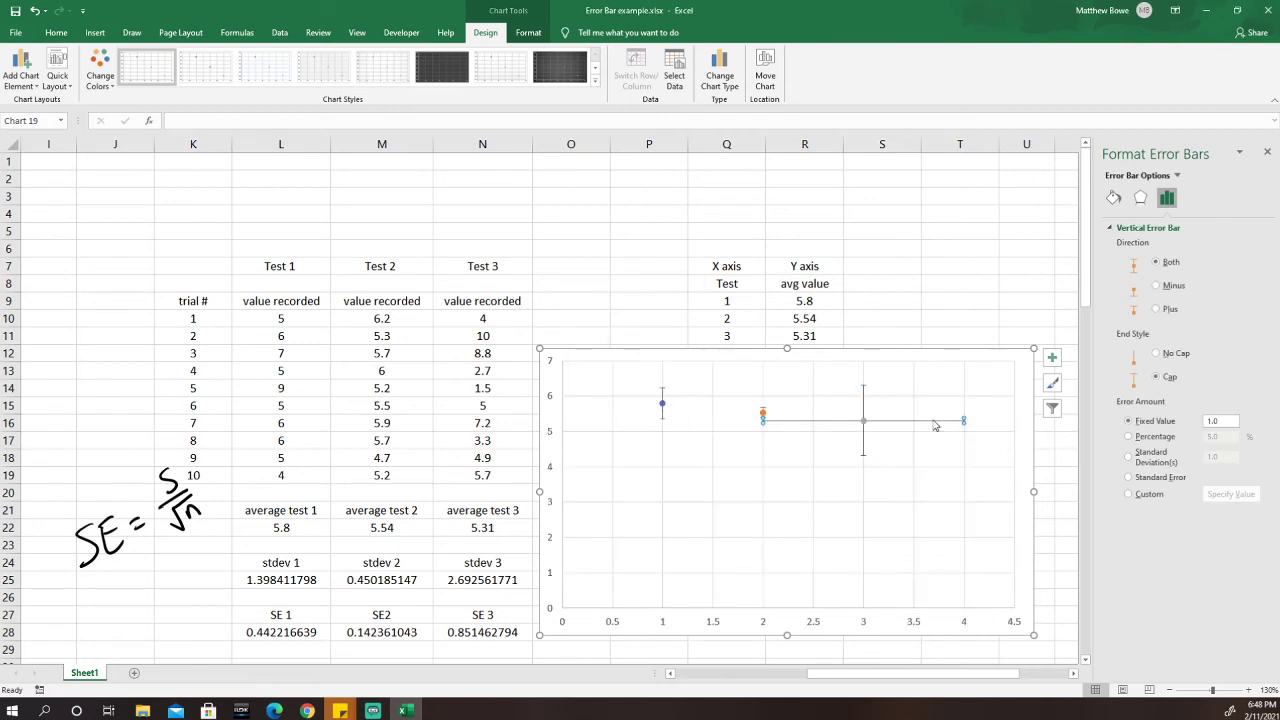
key("Delete")
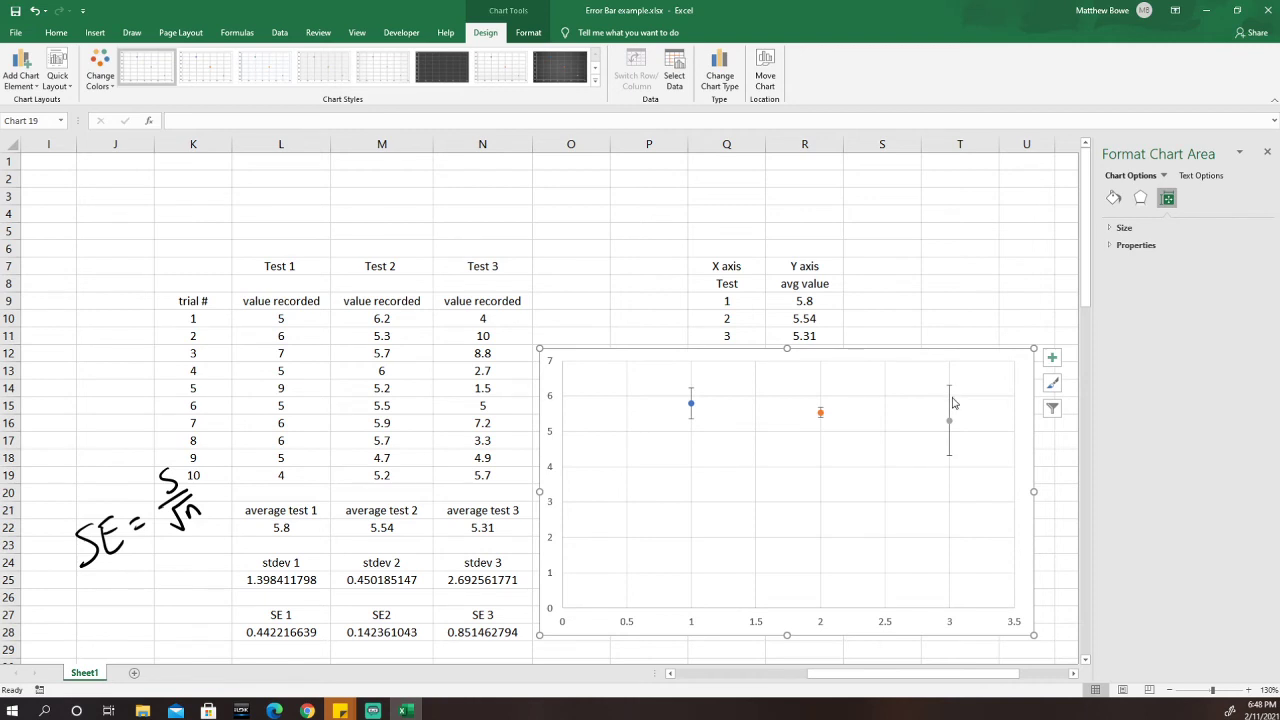
Set Test 3's vertical error bar to custom positive and negative values =Sheet1!$N$28.
left_click(950, 402)
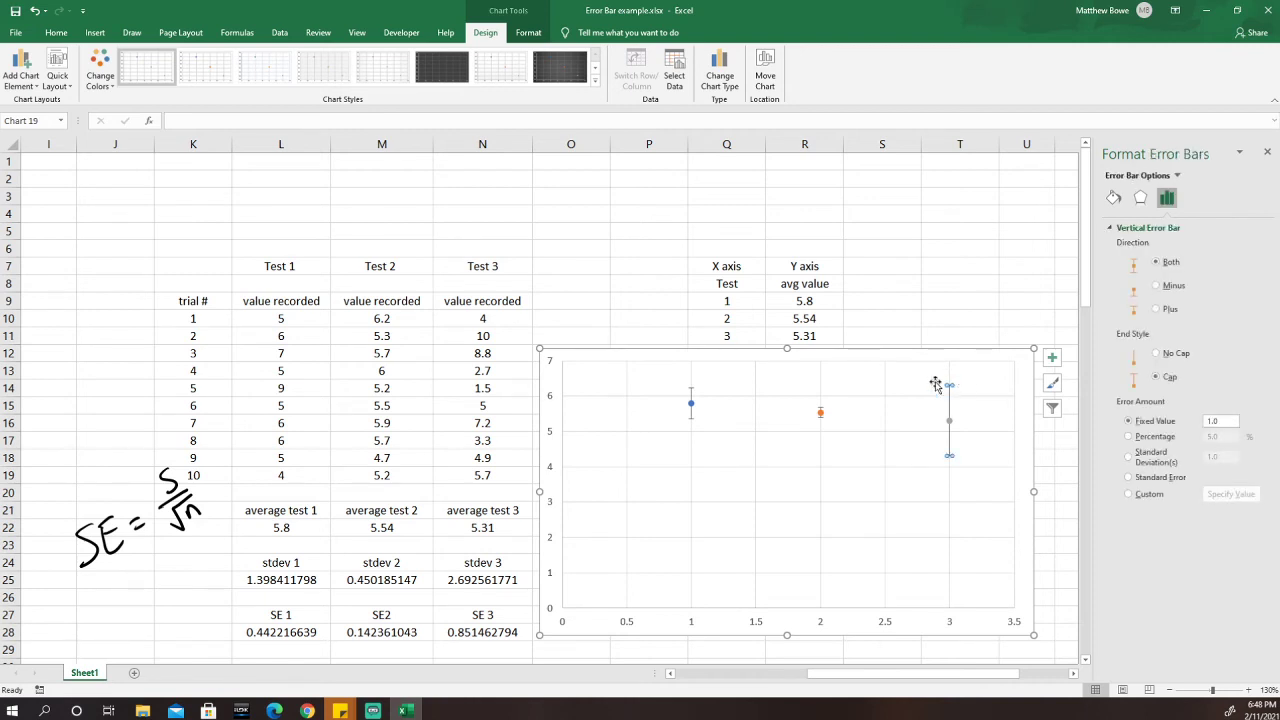
left_click(1128, 496)
left_click(1229, 495)
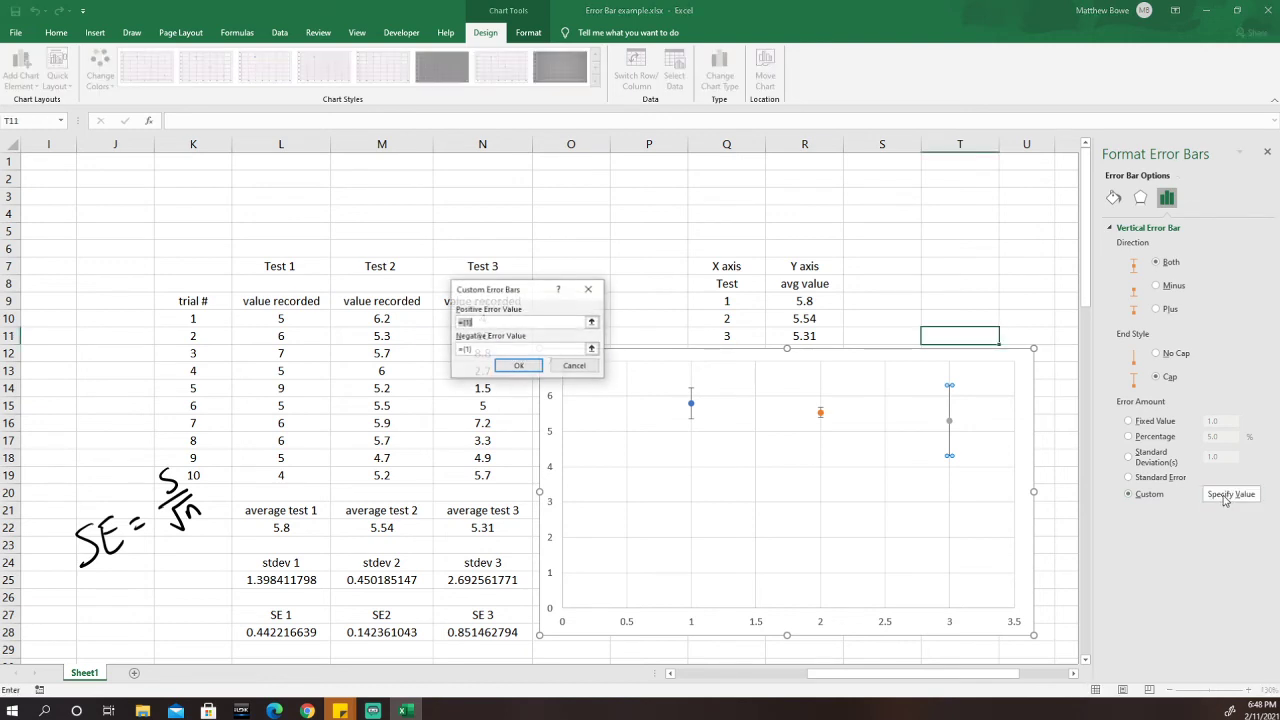
left_click(592, 323)
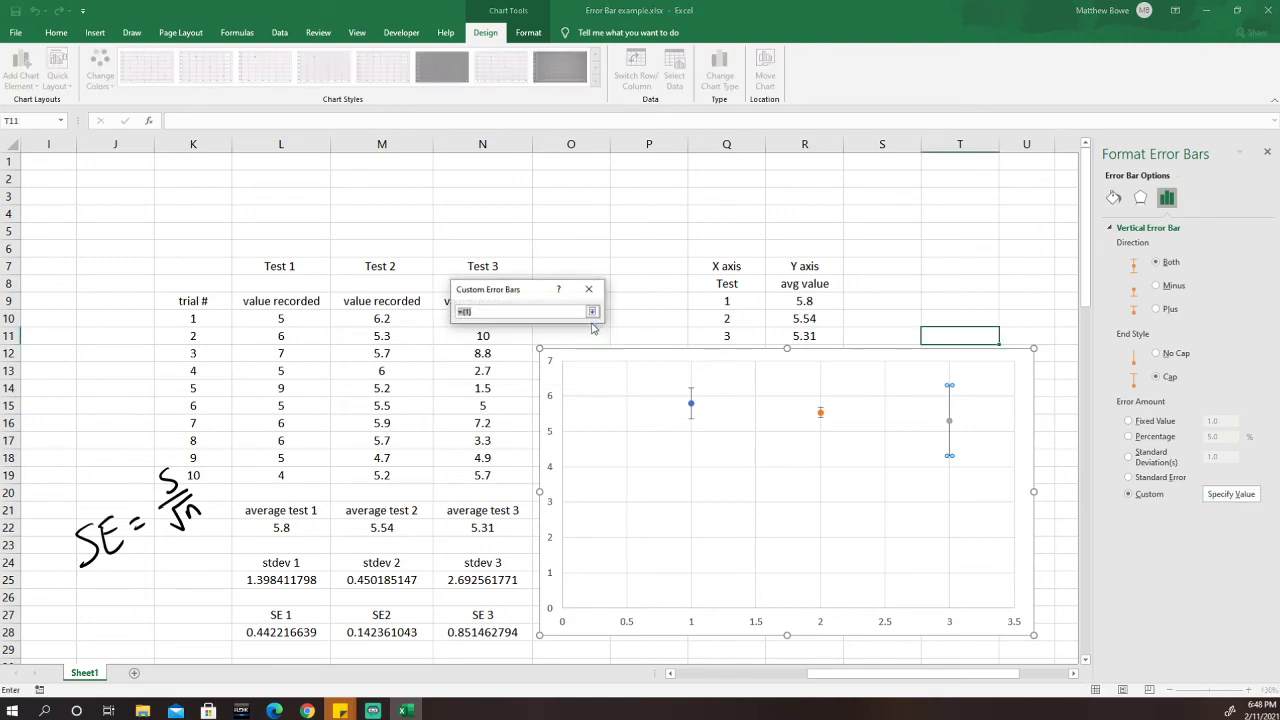
left_click(477, 637)
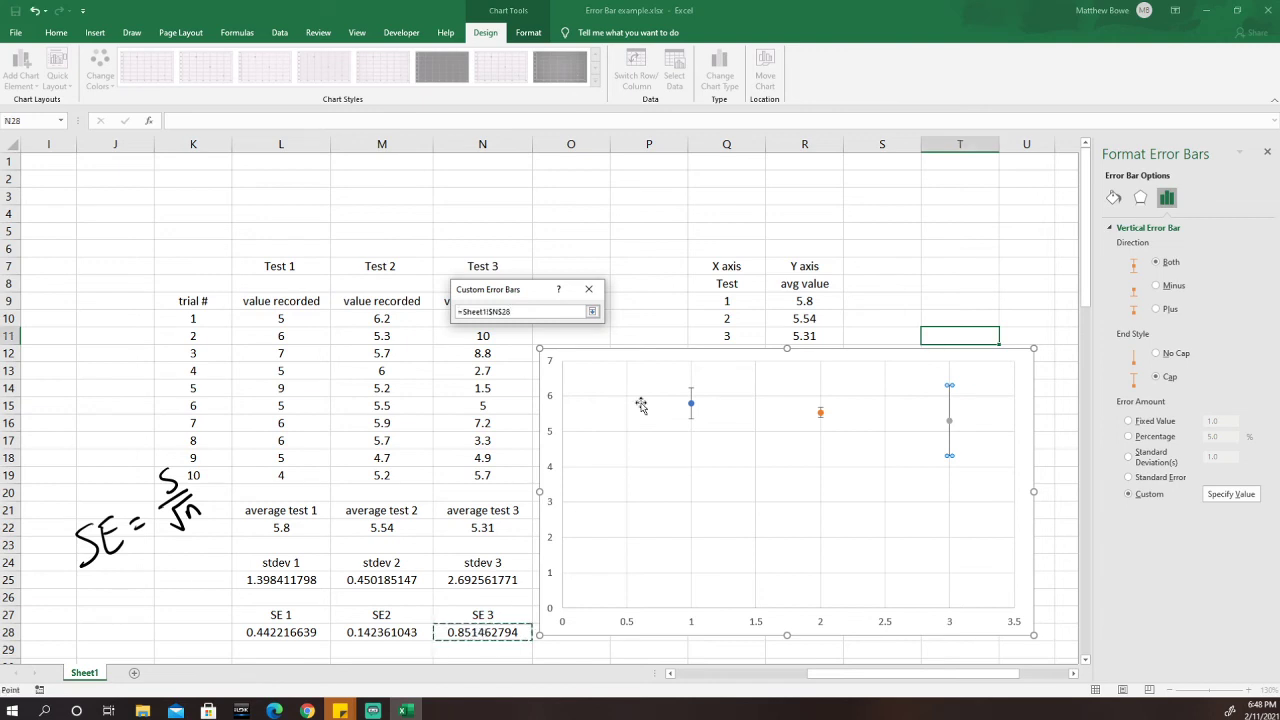
left_click(592, 311)
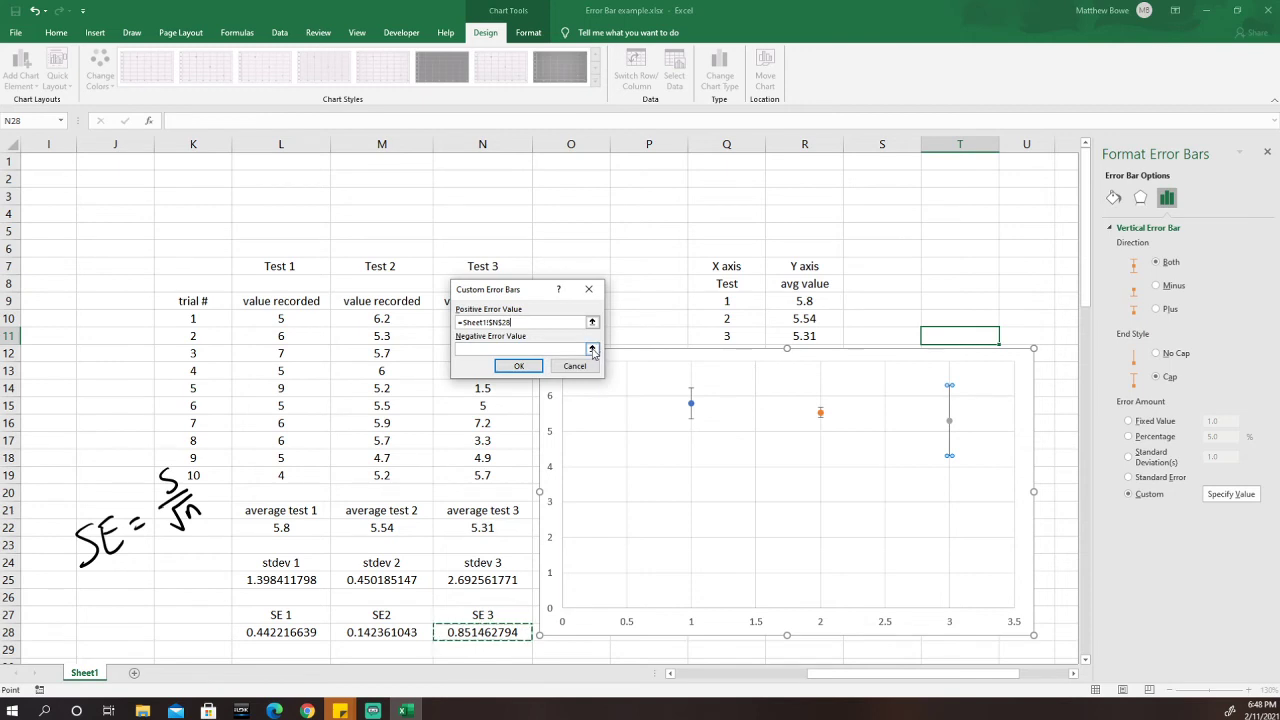
left_click(592, 349)
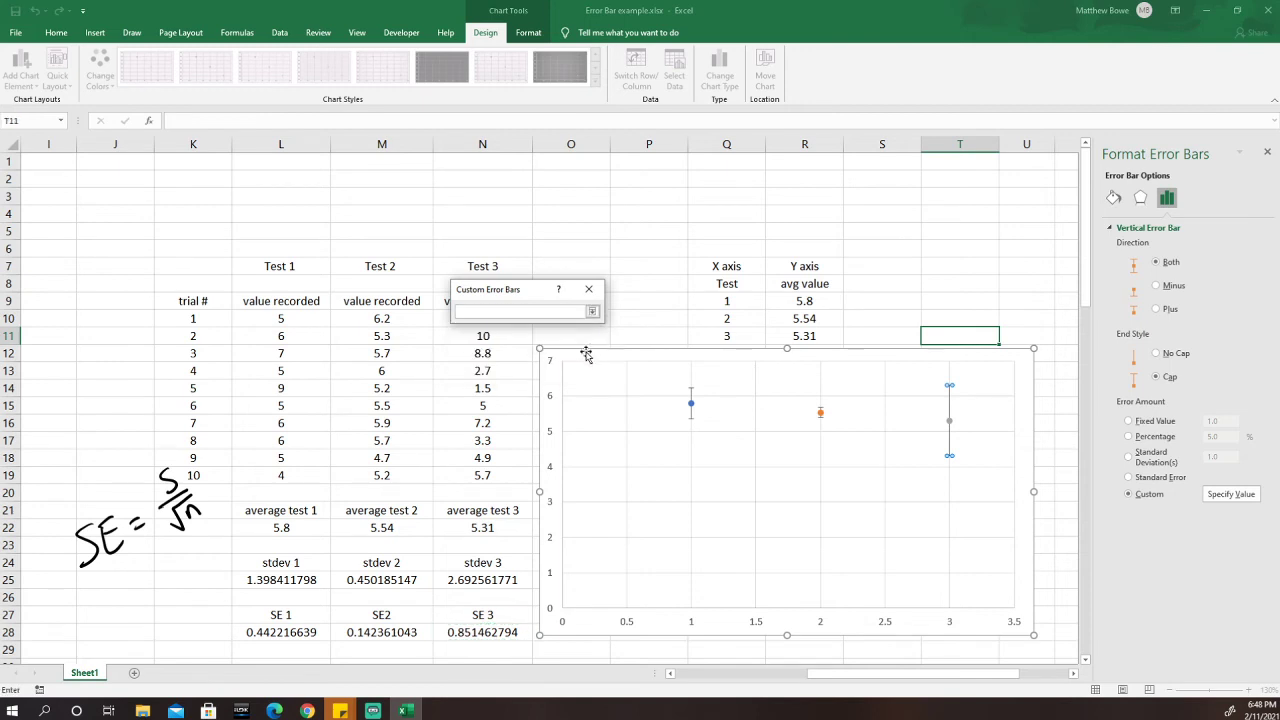
left_click(497, 634)
left_click(592, 311)
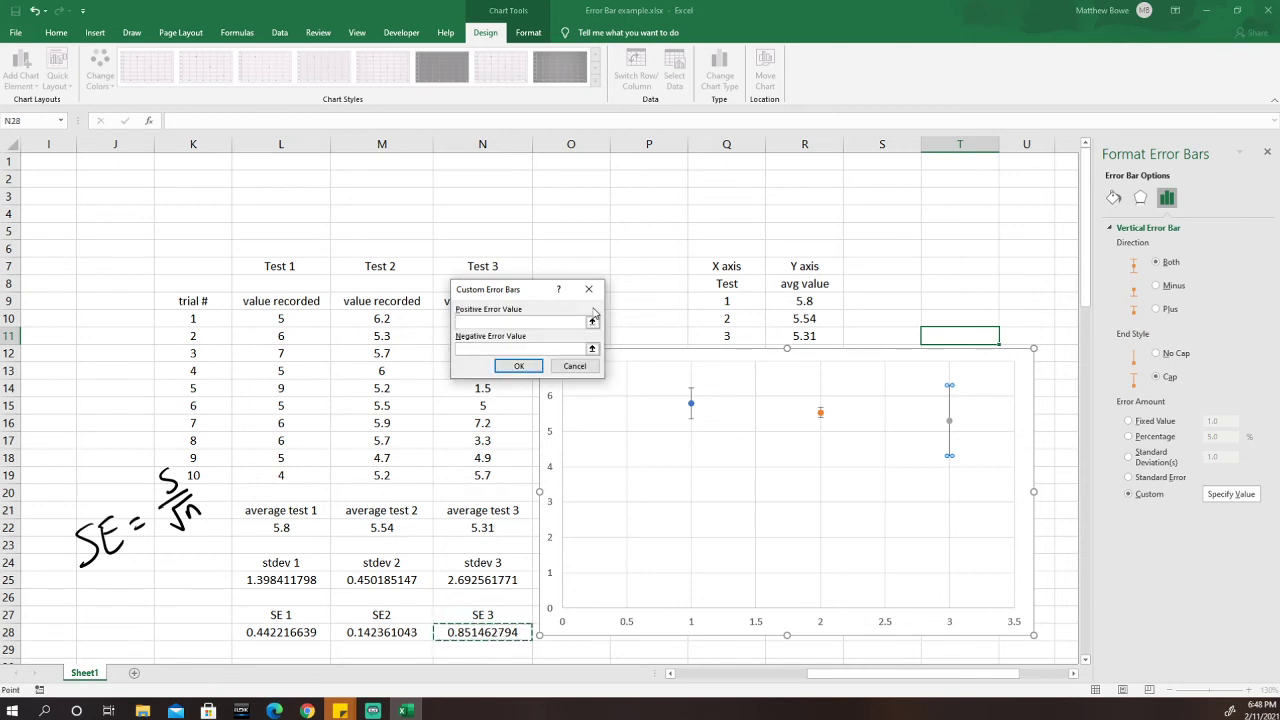
left_click(518, 366)
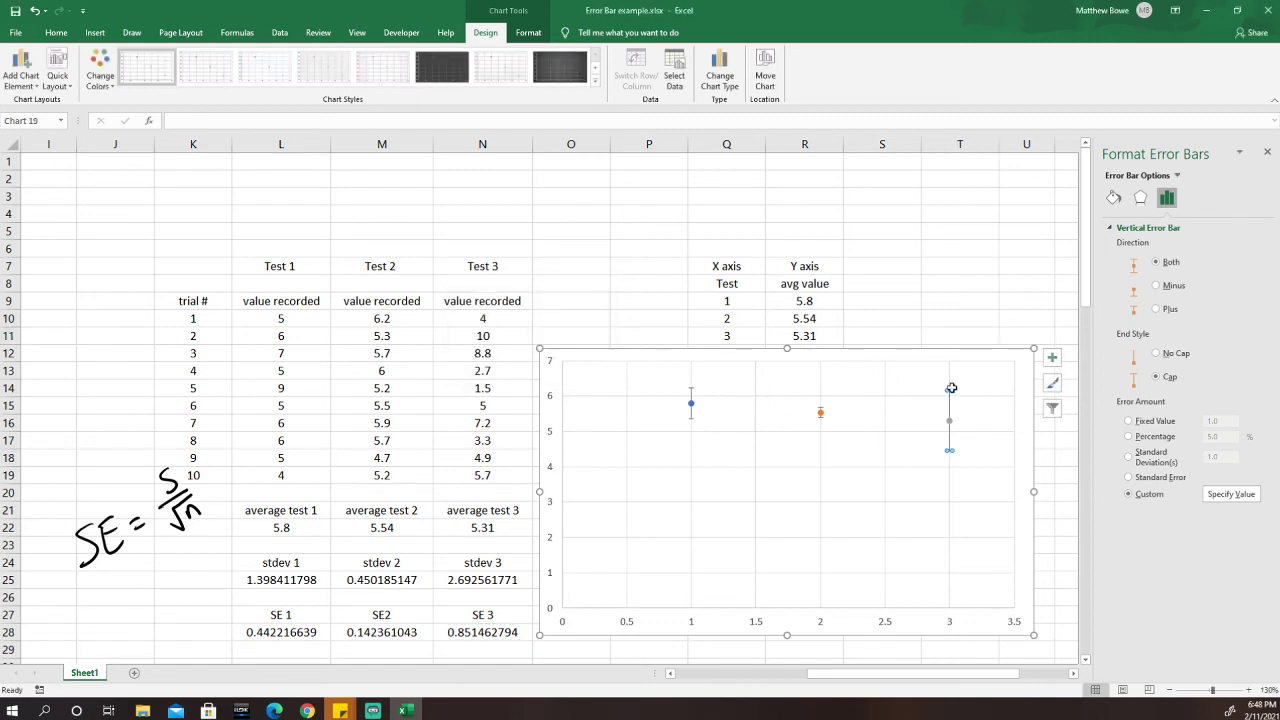
left_click(1023, 360)
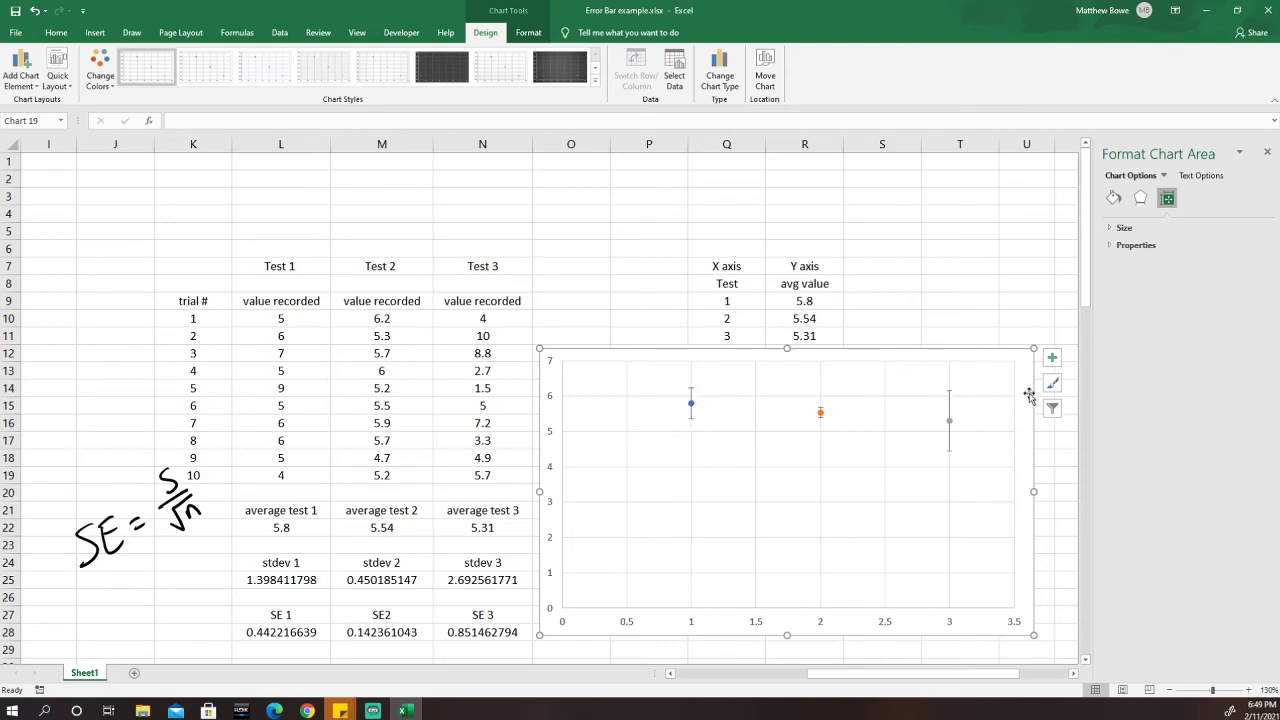
Close the Format Chart Area pane and drag the chart's bottom-right corner to enlarge it.
left_click(1268, 152)
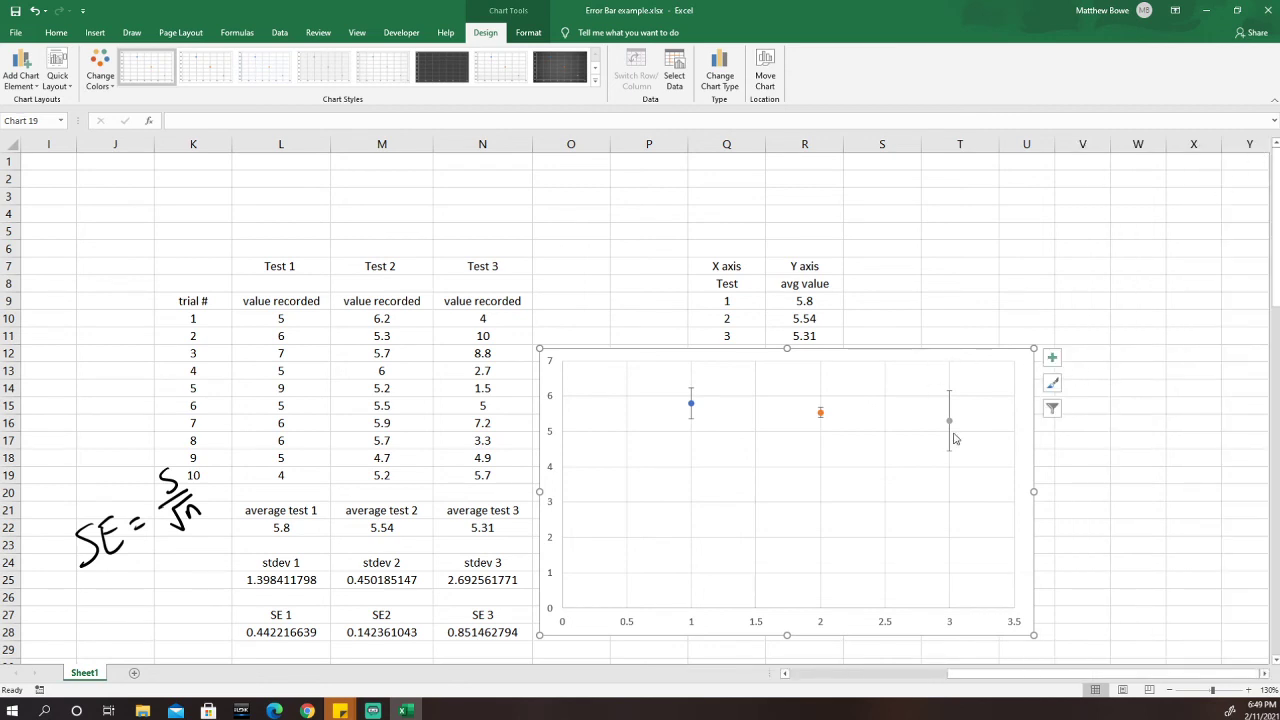
scroll(925, 380, "down", 2)
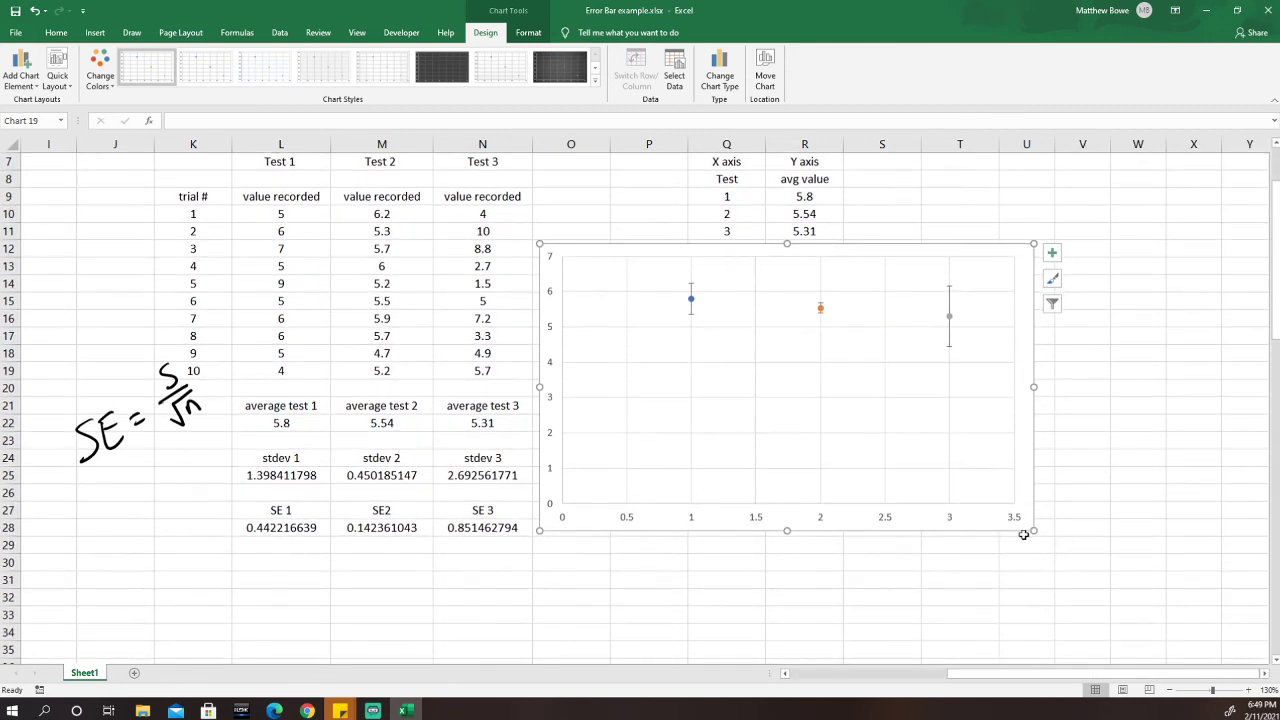
left_click_drag(1033, 532, 1219, 641)
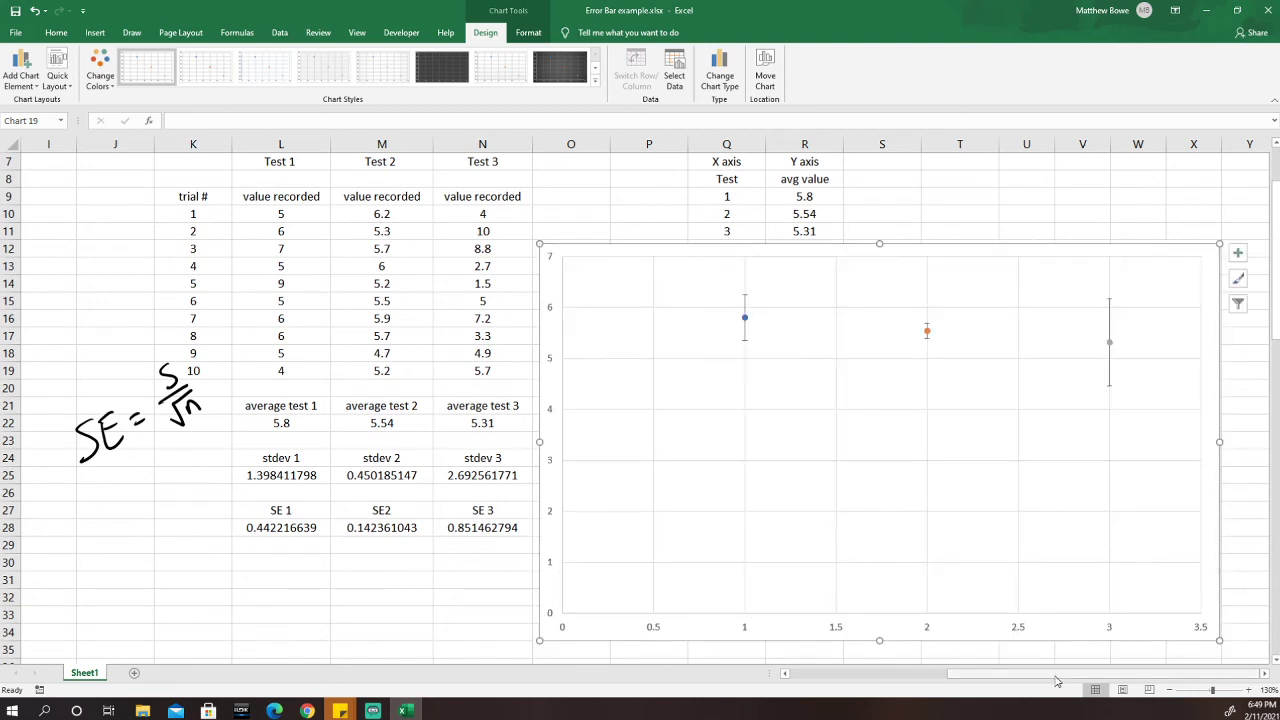
scroll(1214, 622, "right", 2)
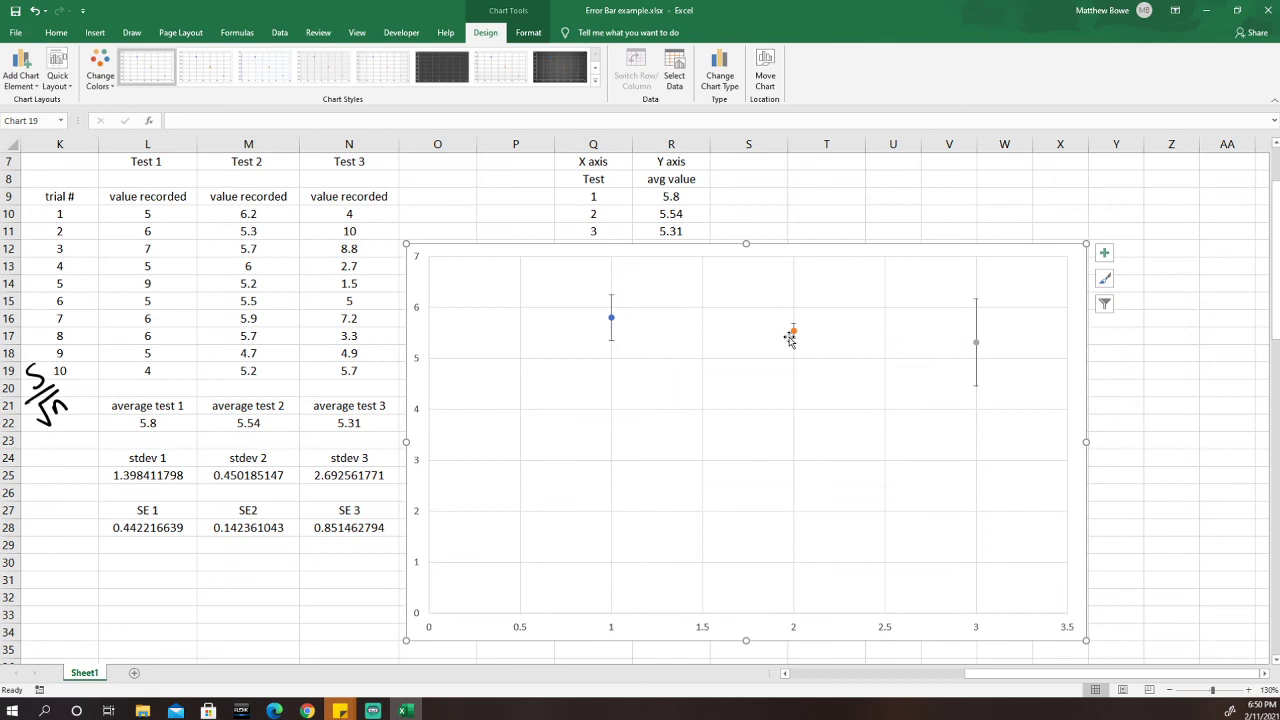
Scroll down to rows 50–65 showing the second data table and its error-bar chart.
left_click(784, 675)
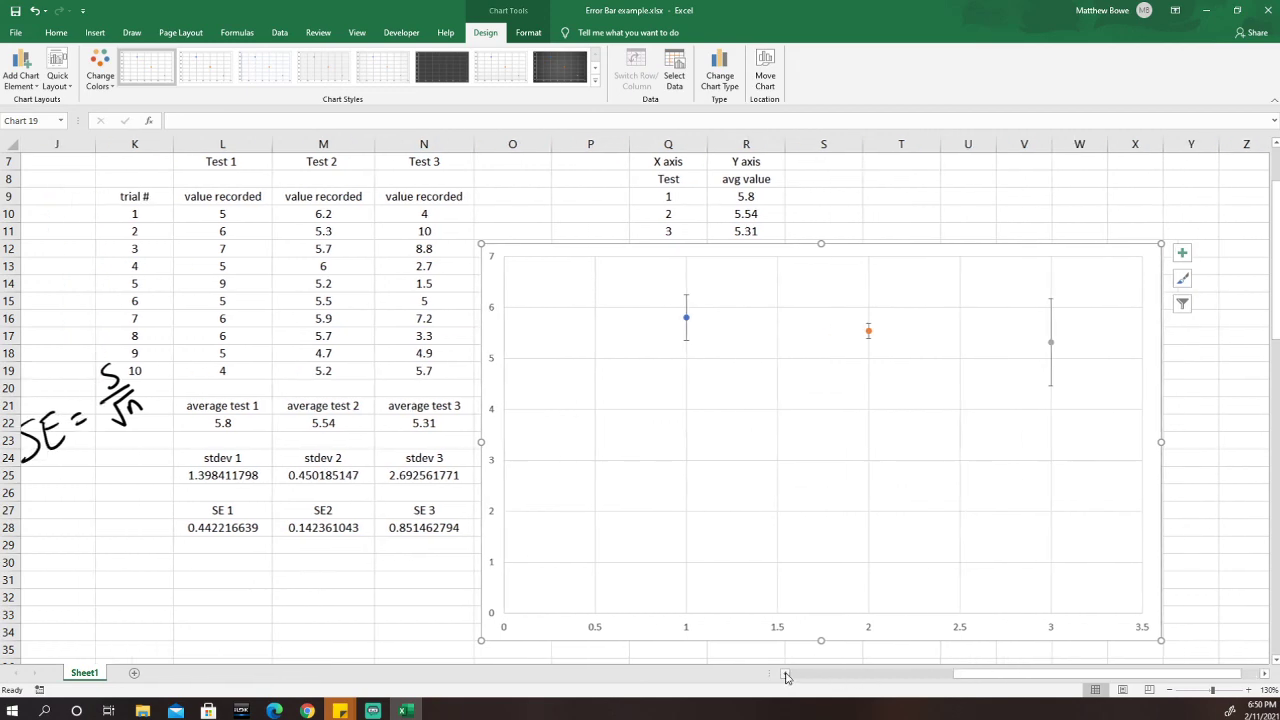
scroll(1034, 503, "down", 2)
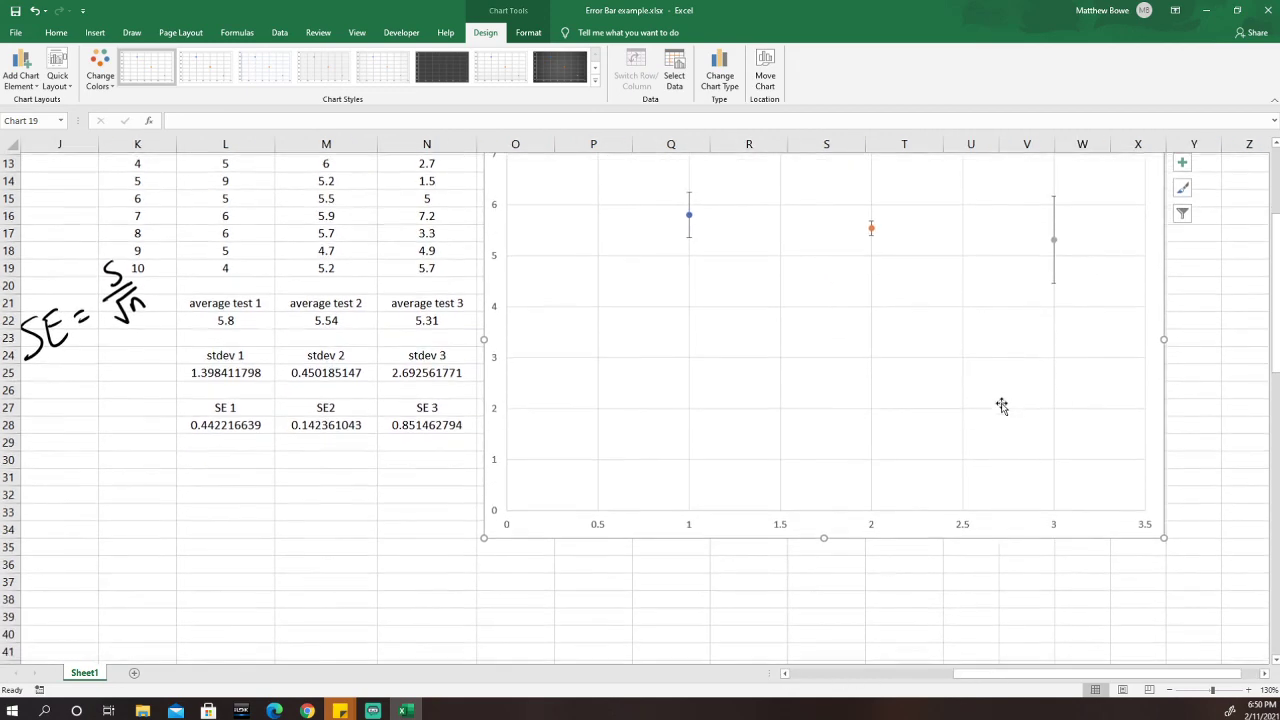
scroll(1001, 405, "up", 1)
scroll(1001, 403, "down", 6)
scroll(1001, 403, "down", 4)
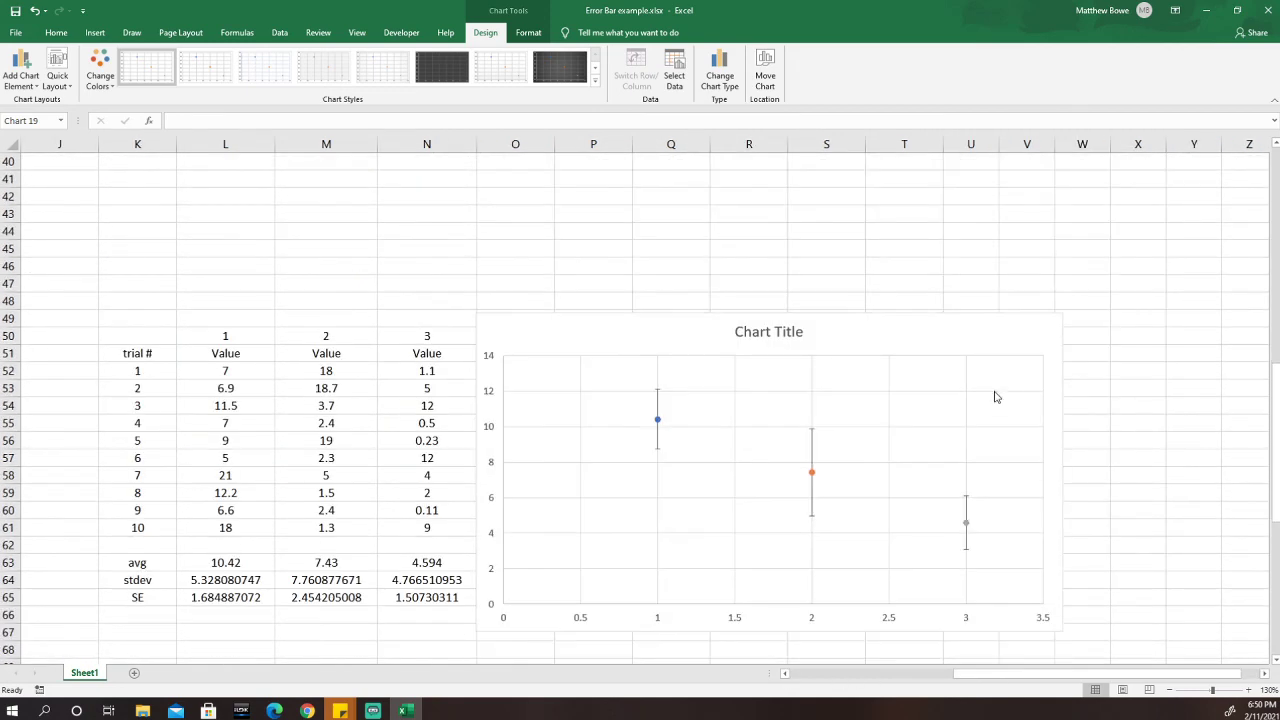
scroll(995, 397, "down", 2)
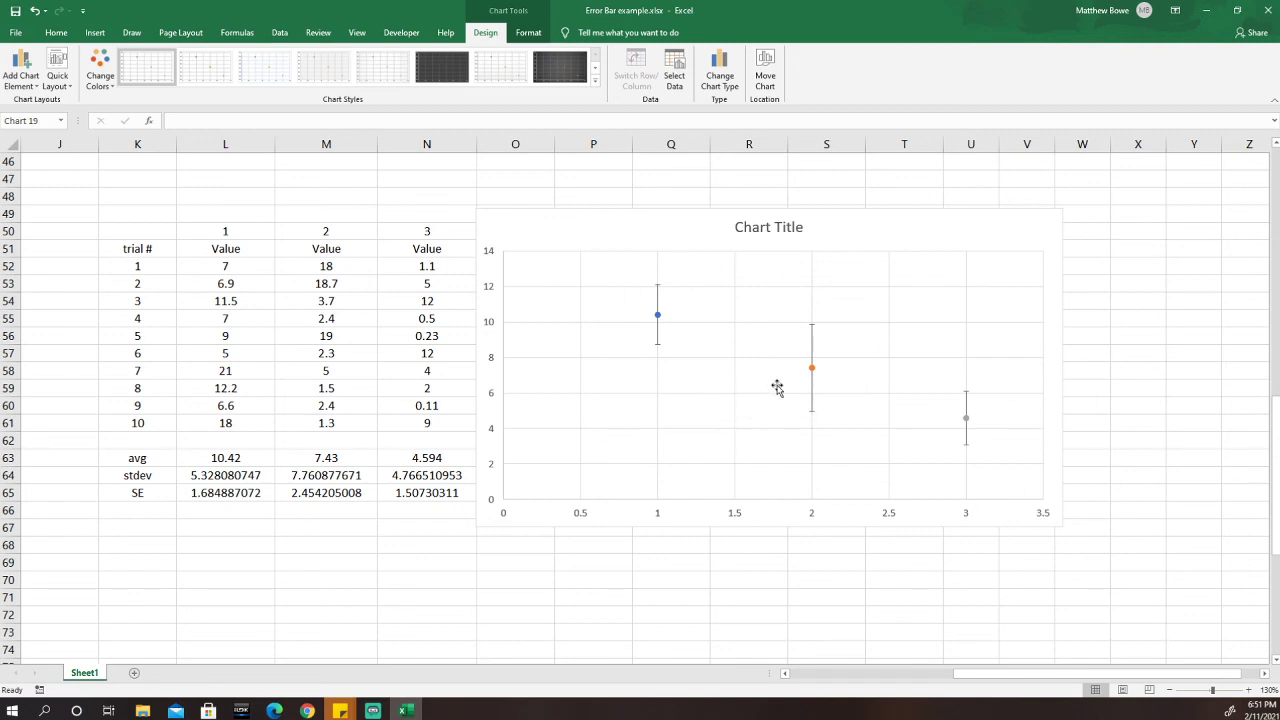
Drag the first chart's bottom-left handle up and right to shrink it slightly.
scroll(760, 399, "down", 1)
scroll(760, 399, "down", 8)
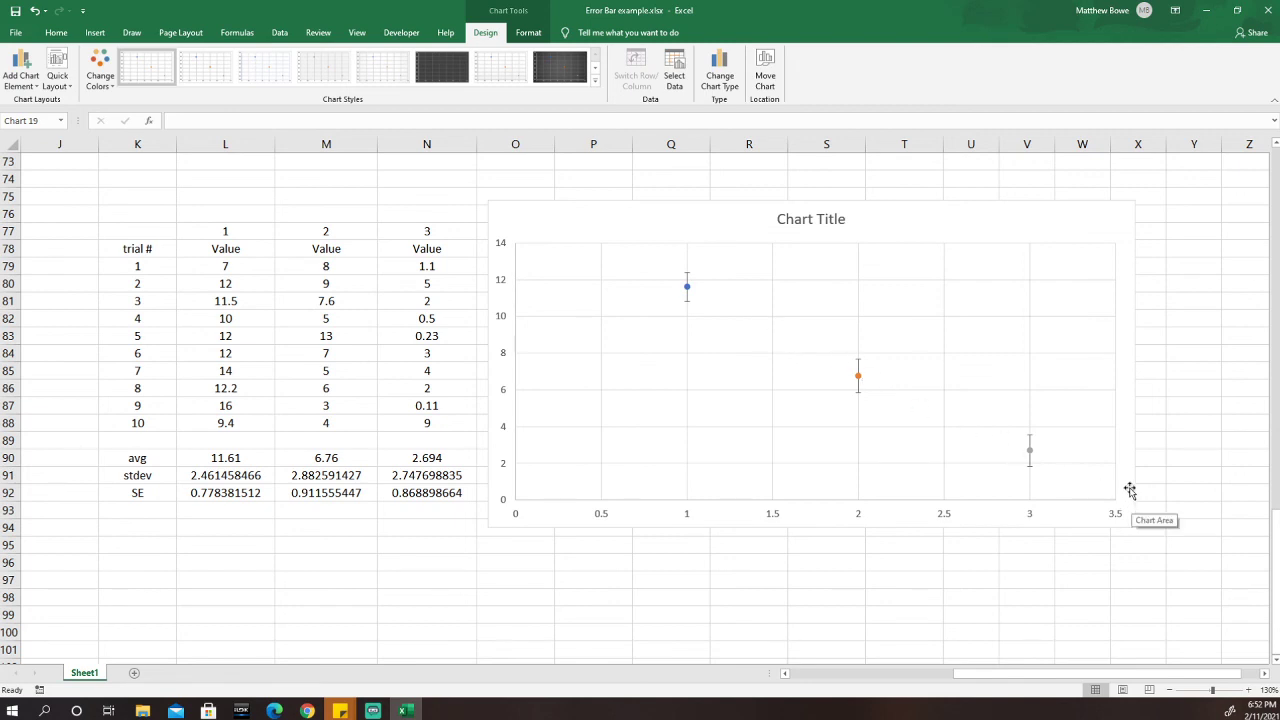
scroll(645, 471, "up", 5)
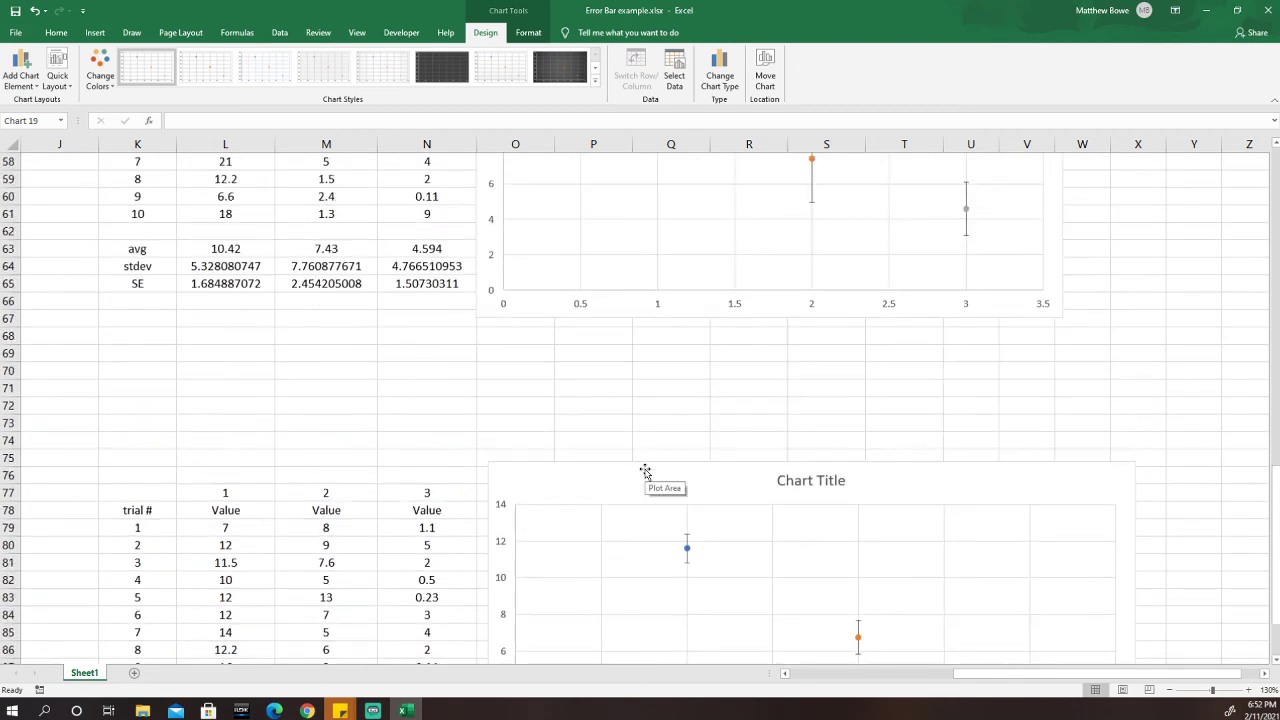
scroll(645, 471, "up", 19)
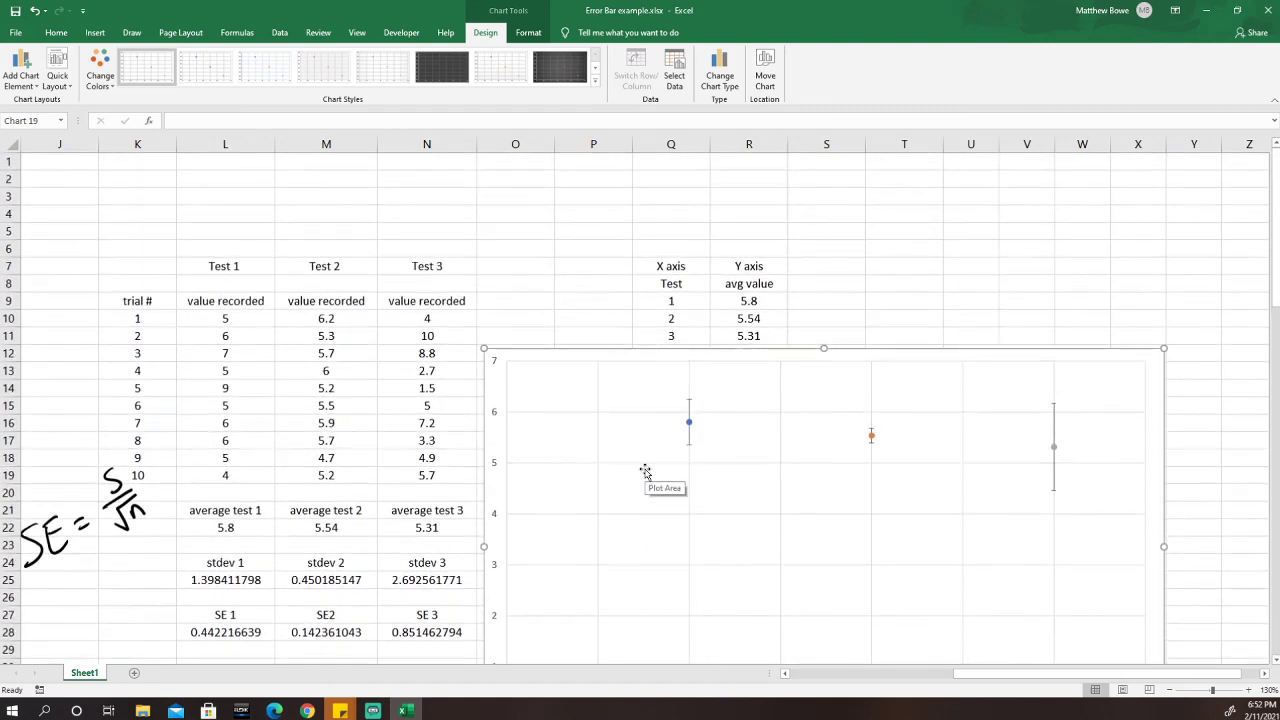
scroll(645, 471, "down", 2)
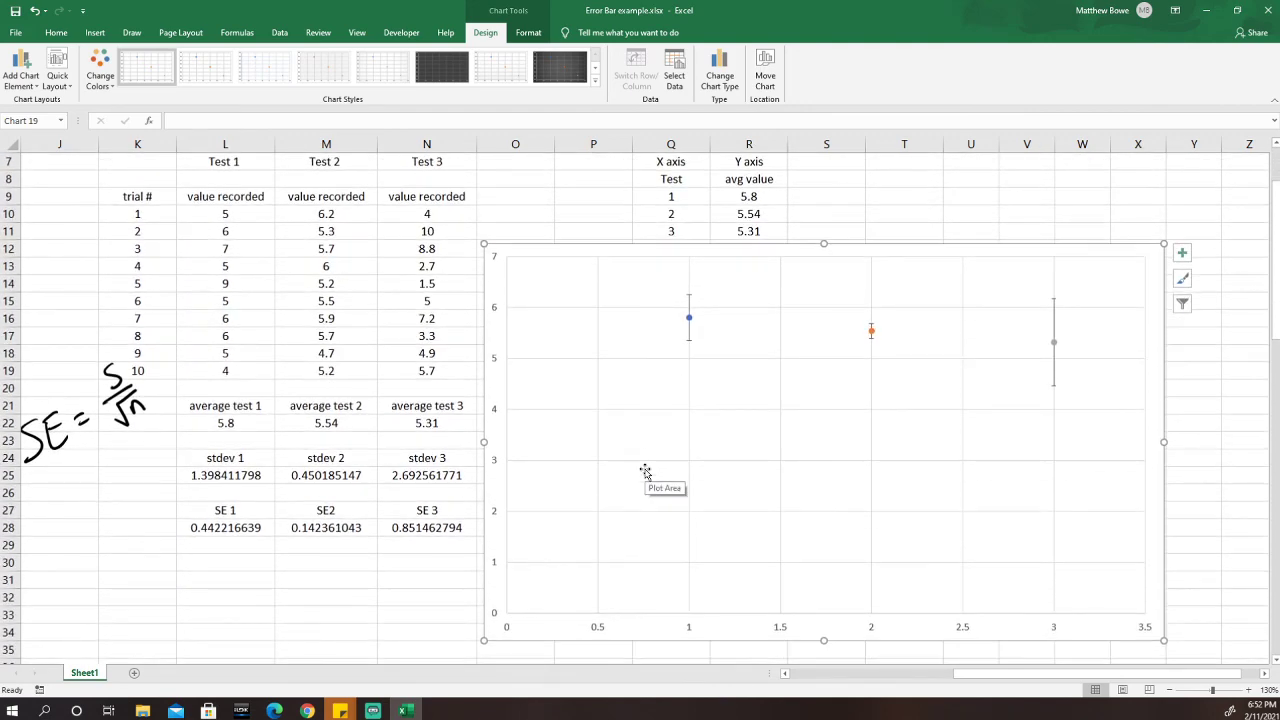
scroll(645, 471, "up", 1)
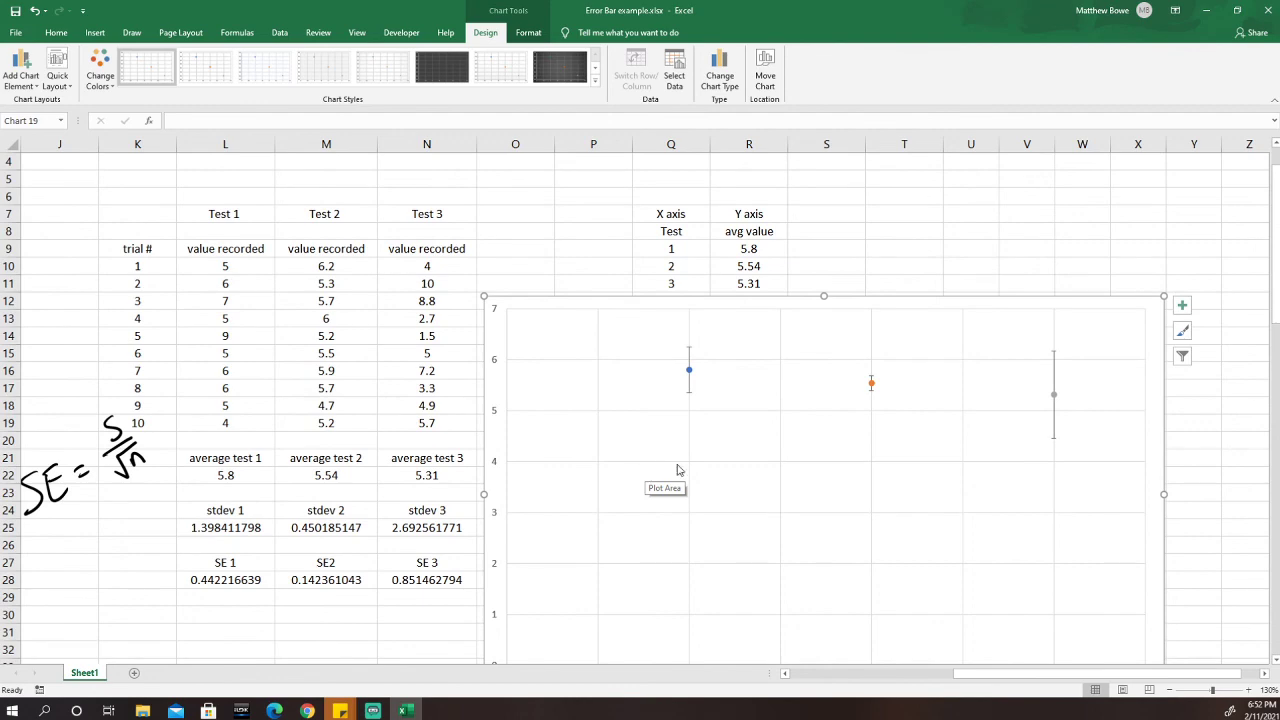
scroll(557, 540, "down", 2)
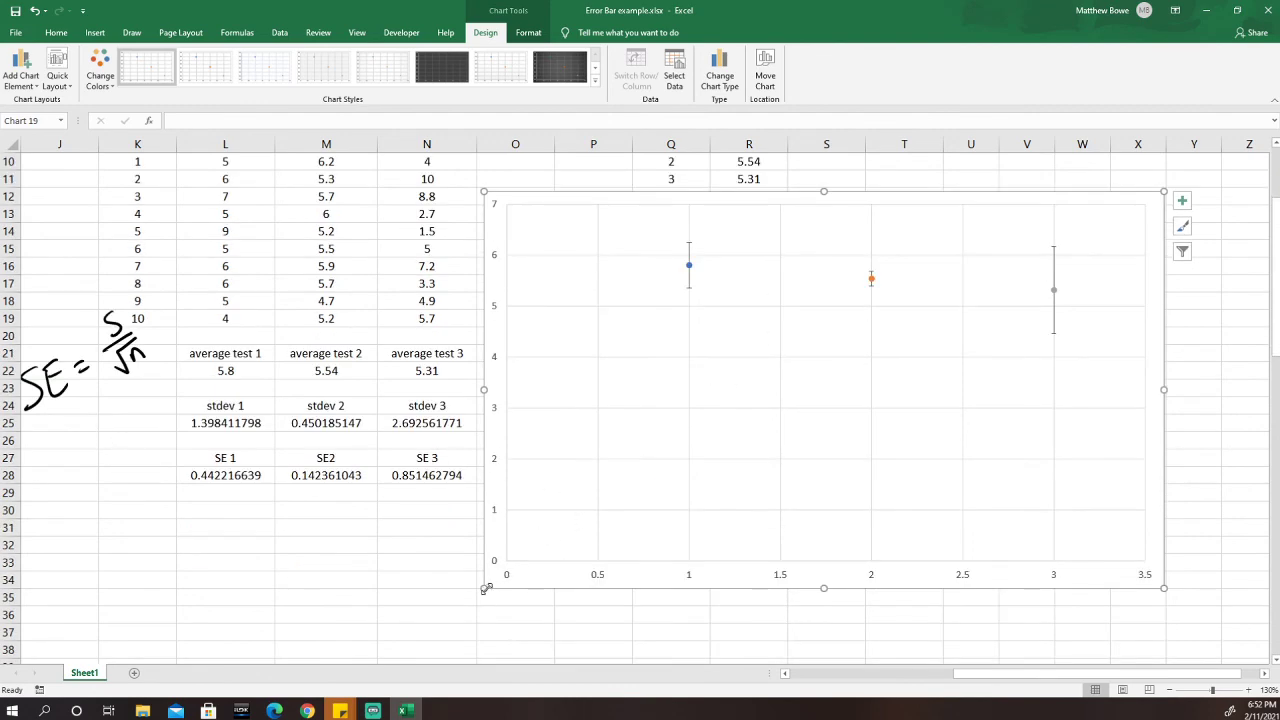
left_click_drag(485, 590, 509, 479)
scroll(510, 480, "up", 3)
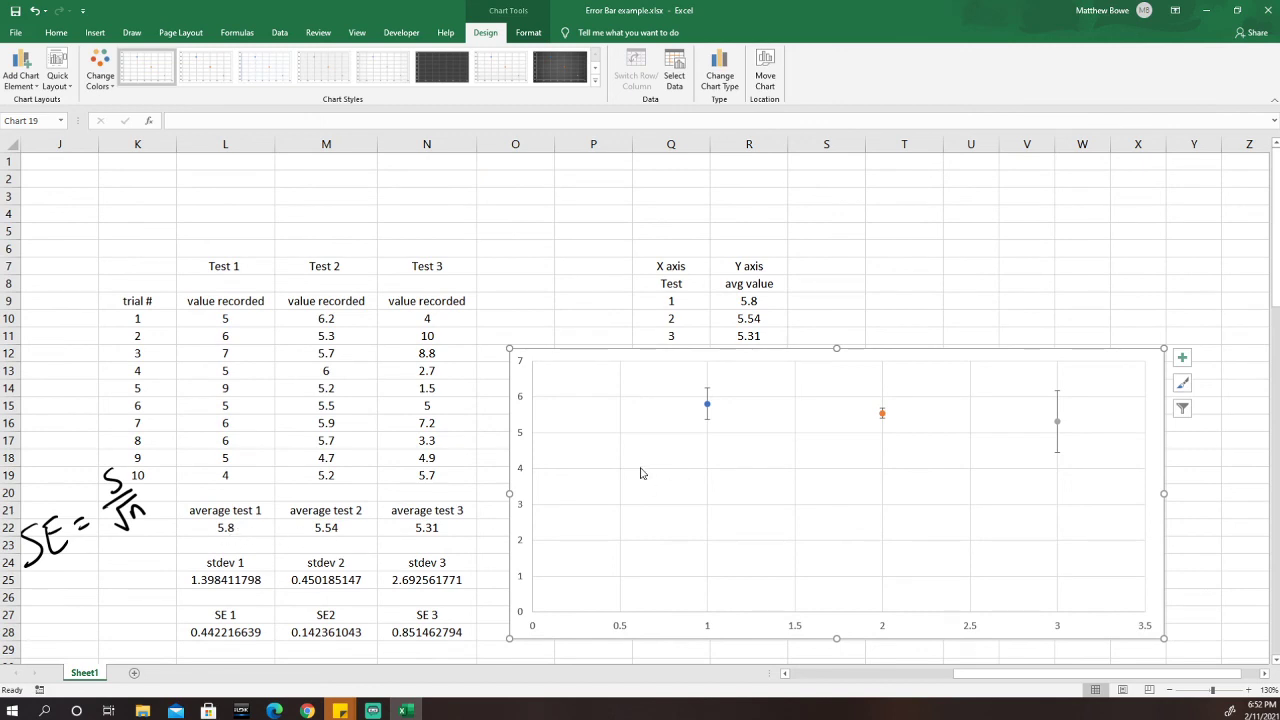
scroll(588, 457, "down", 1)
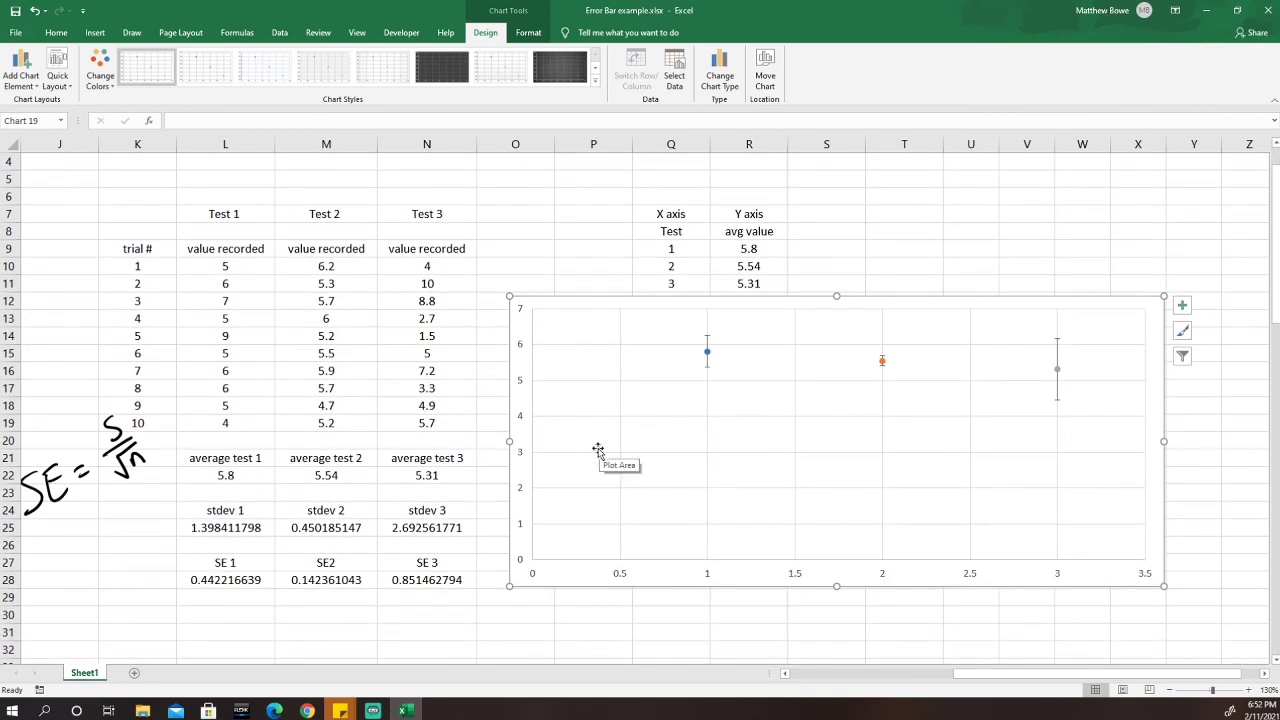